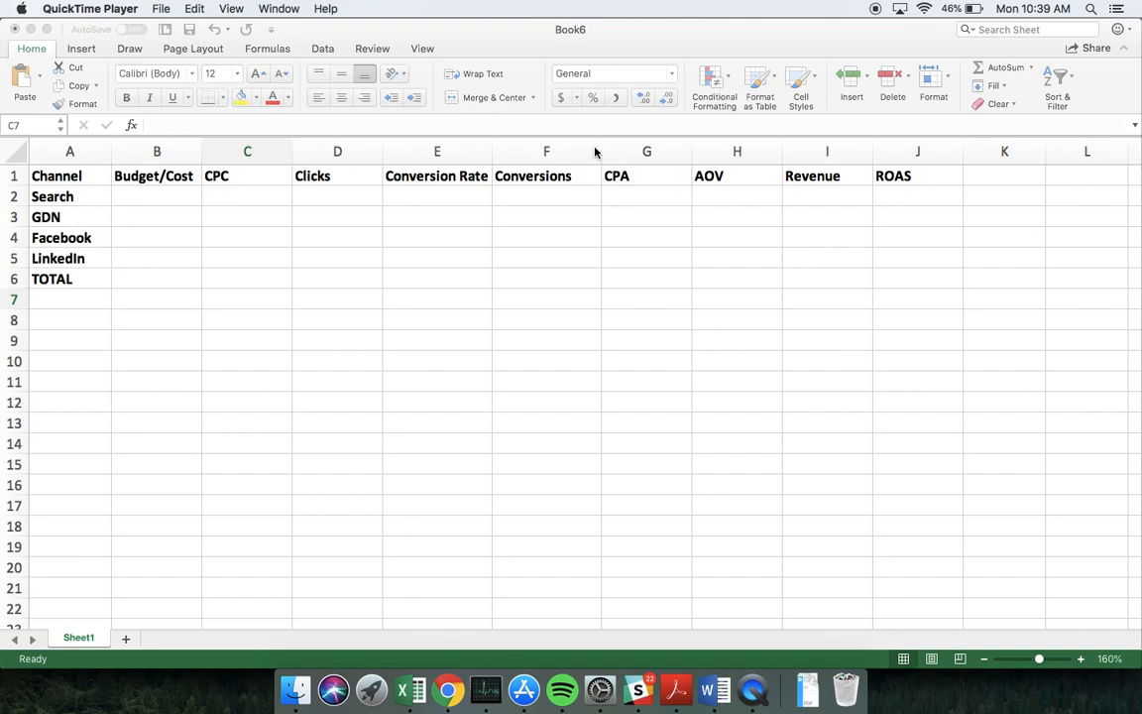
# Enter a 300 budget for the Search channel and fill it down through the LinkedIn row
pyautogui.click(148, 201)
pyautogui.click(148, 198)
pyautogui.write('300')
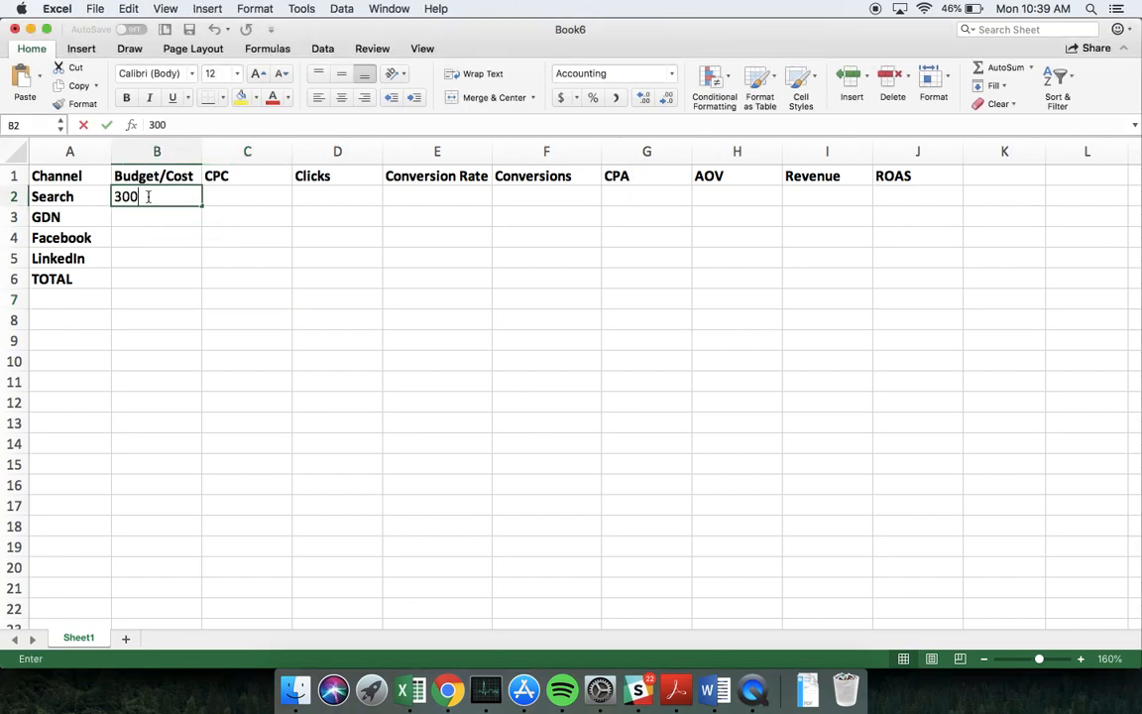
pyautogui.press('Return')
pyautogui.click(159, 196)
pyautogui.moveTo(201, 205); pyautogui.dragTo(195, 261)
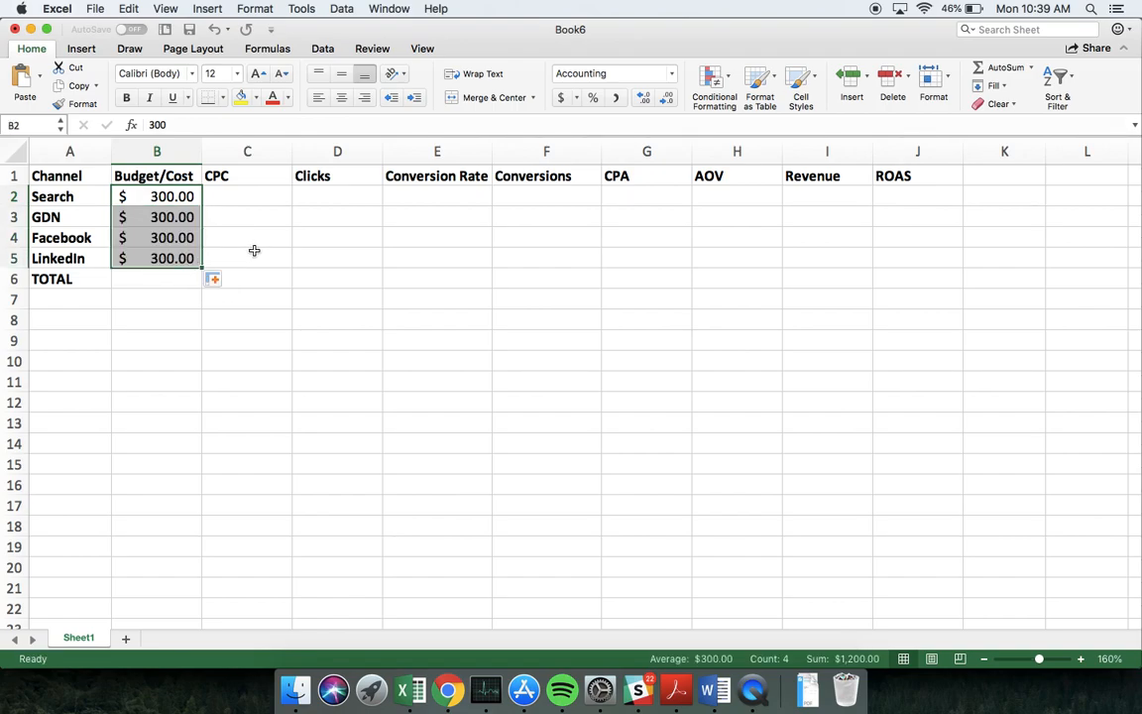
pyautogui.click(254, 250)
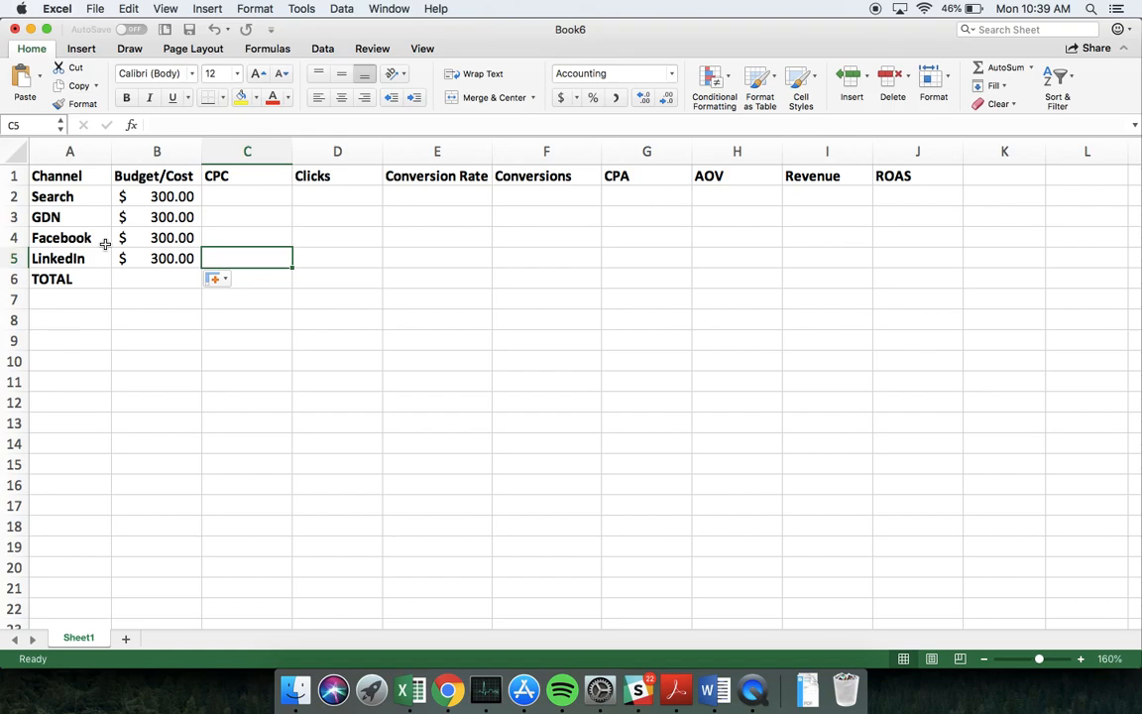
# Copy the five keywords from ski lessons to cypress mountain in the Book5 workbook
pyautogui.click(250, 201)
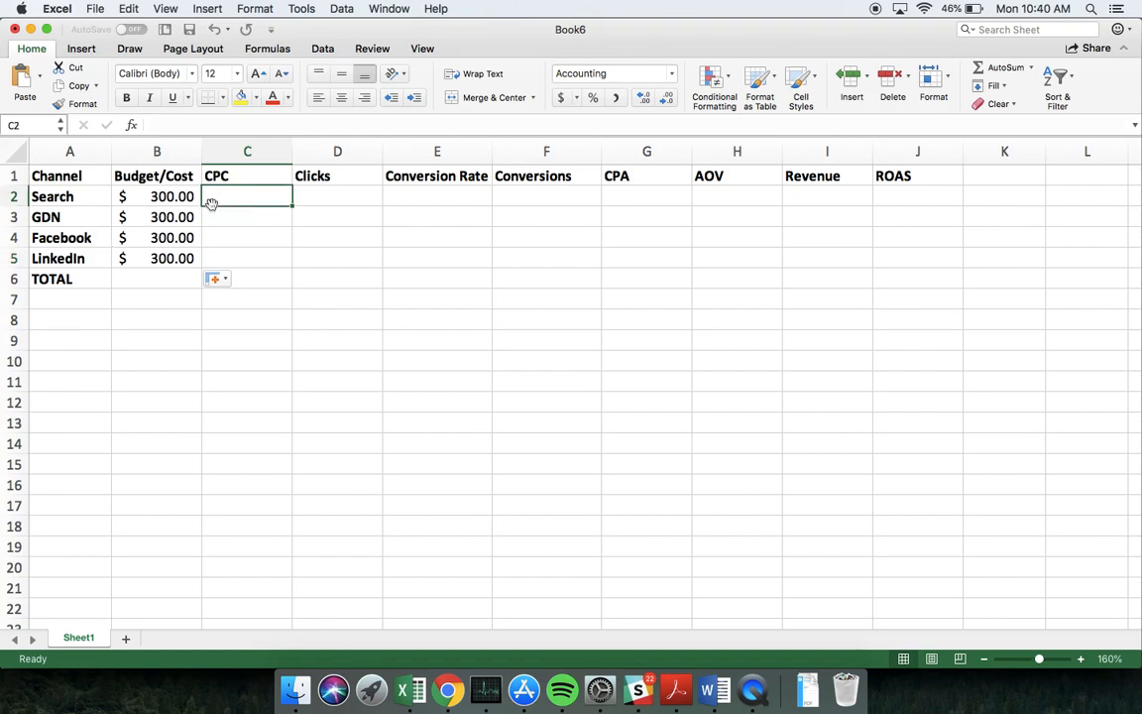
pyautogui.press('super+grave')
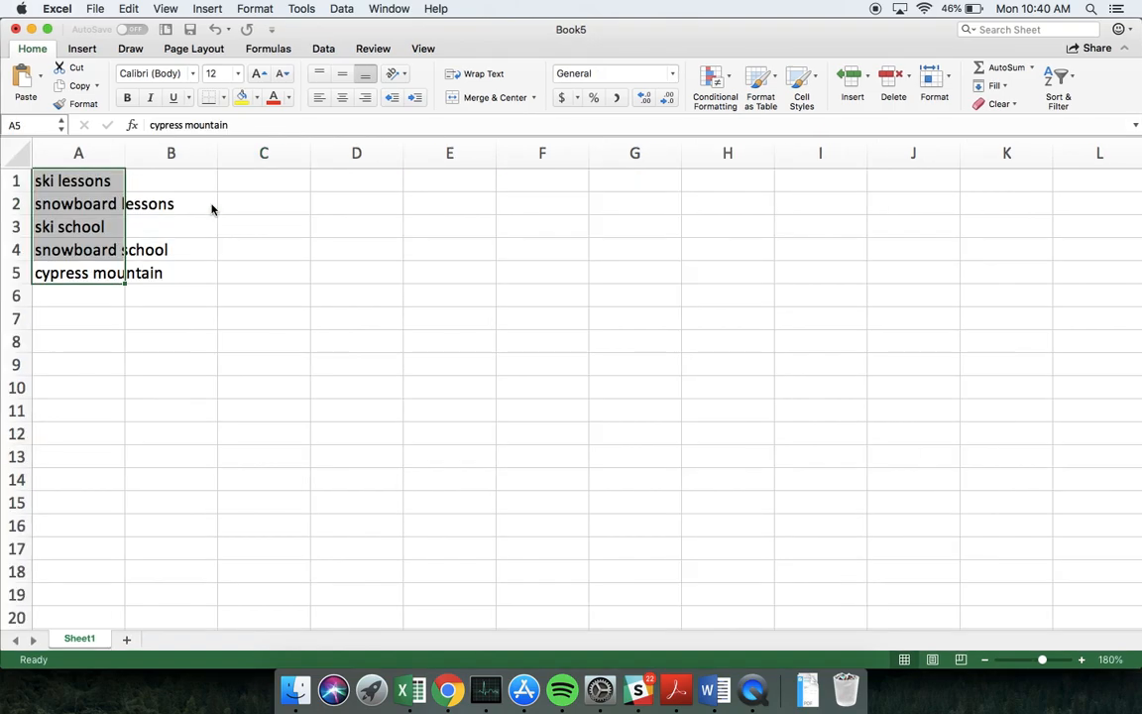
pyautogui.click(224, 341)
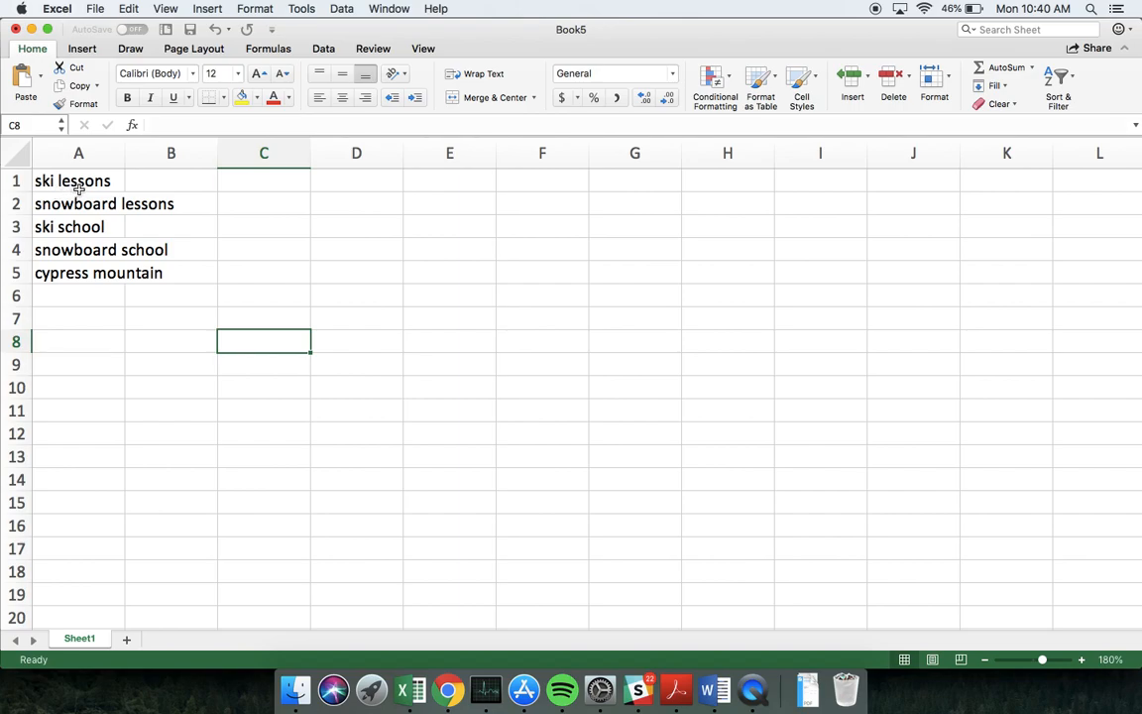
pyautogui.moveTo(91, 183); pyautogui.dragTo(115, 276)
pyautogui.press('super+c')
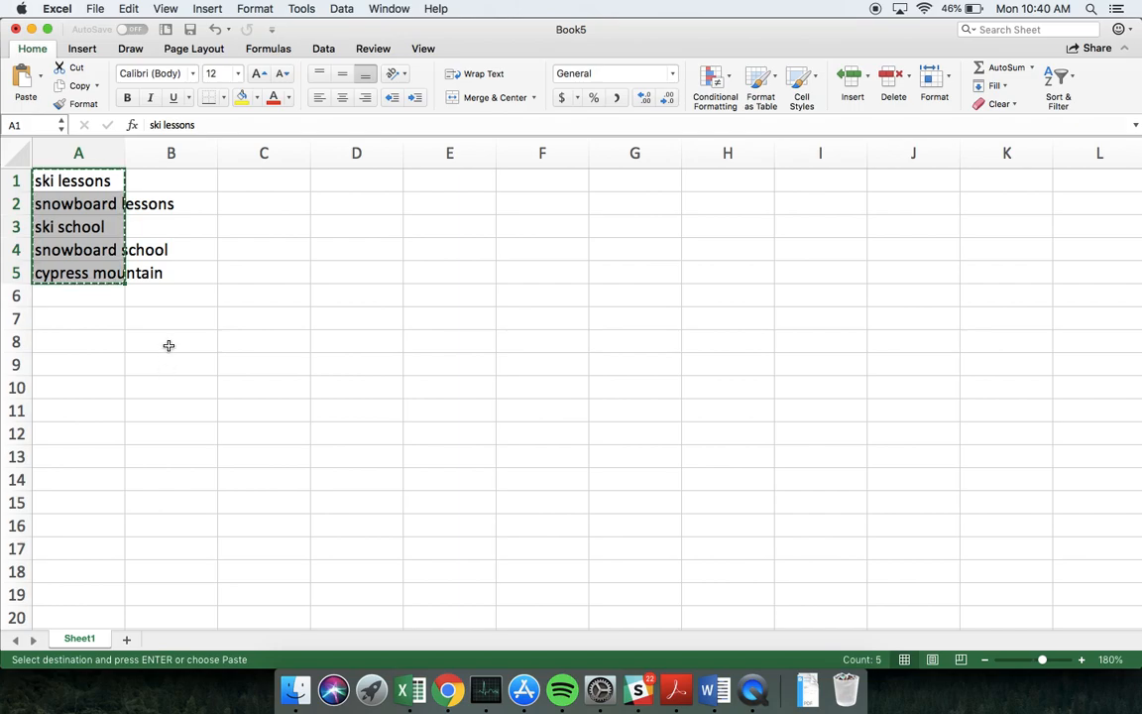
# Switch to Keyword Planner in Chrome and get search volume and forecasts for the copied keywords
pyautogui.click(447, 694)
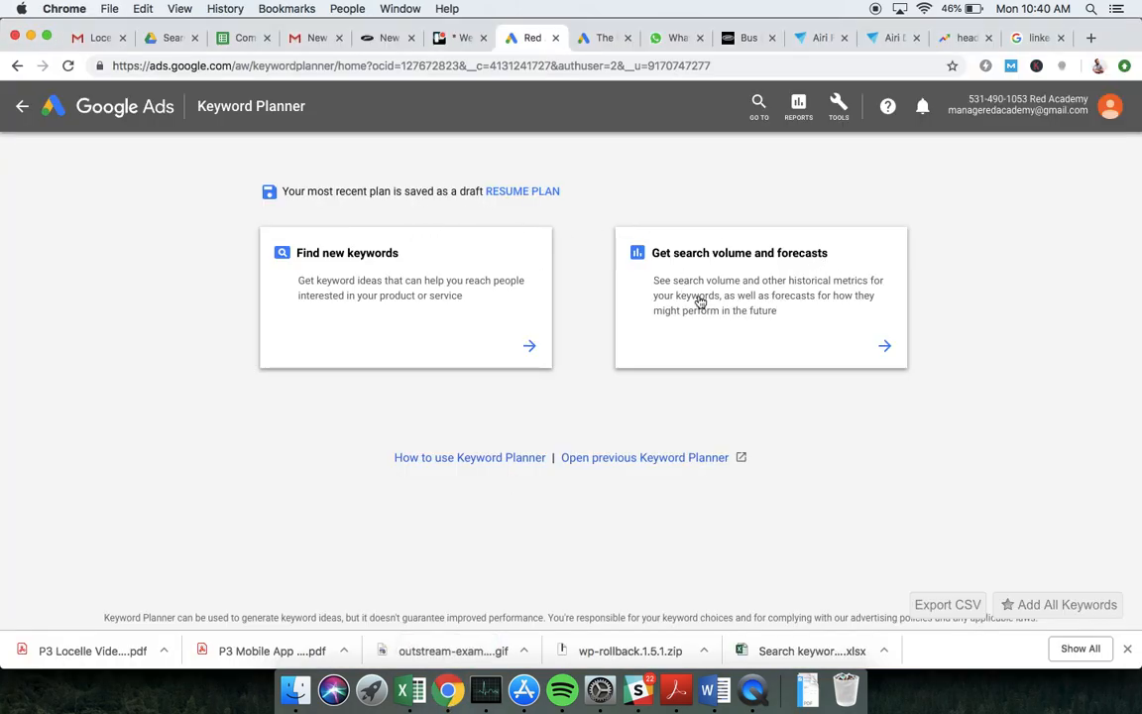
pyautogui.click(807, 300)
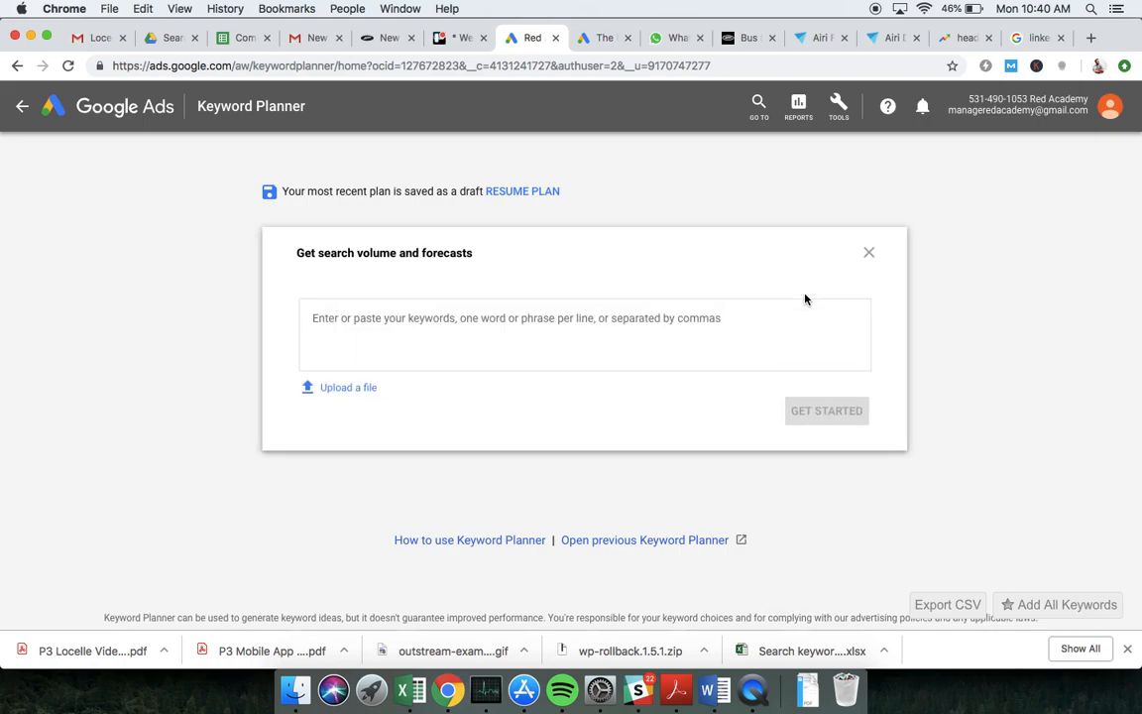
pyautogui.press('super+v')
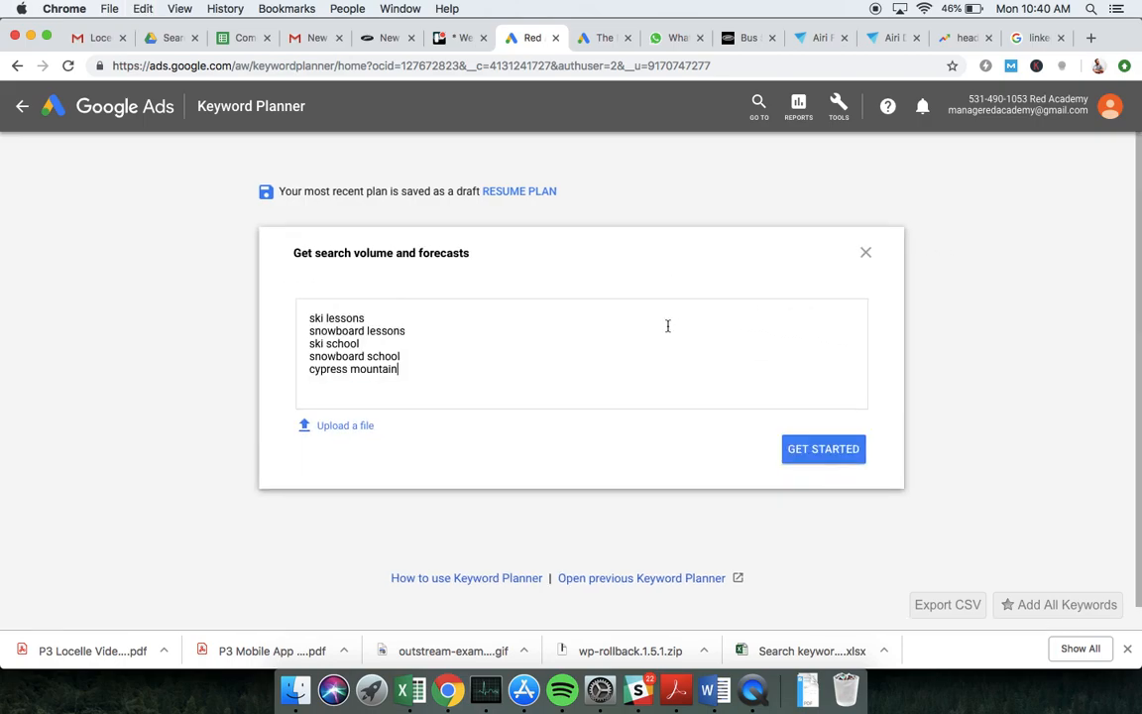
pyautogui.click(800, 450)
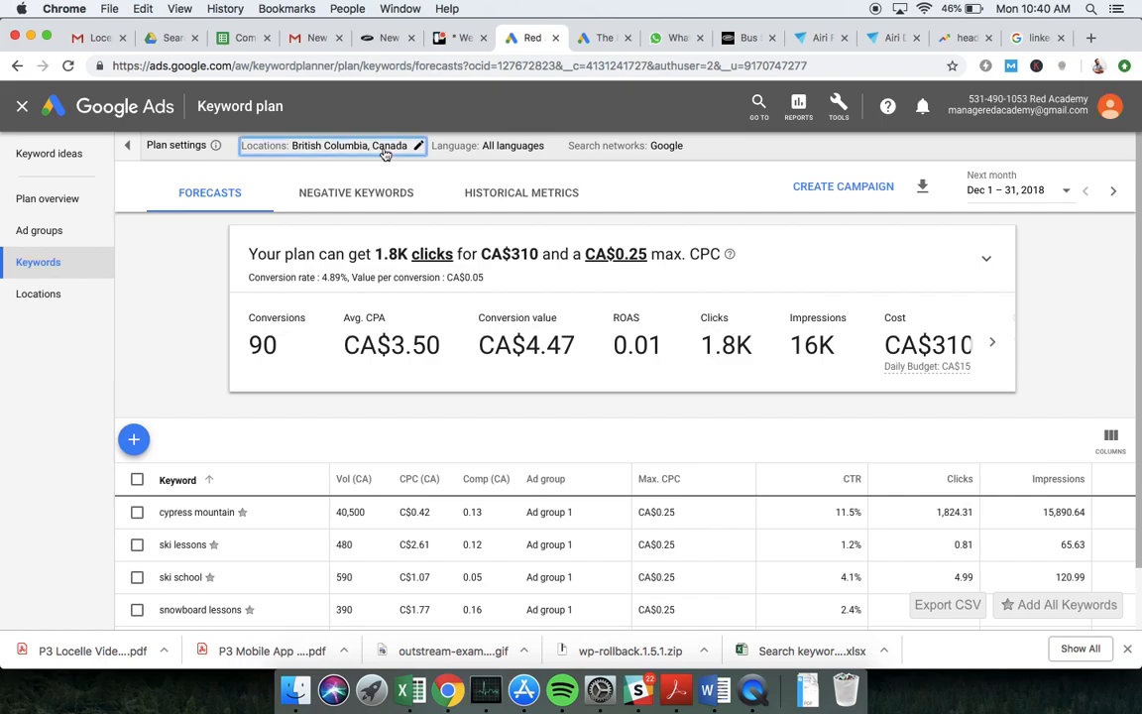
# Check the keyword plan's location targeting and forecast goal options, keeping British Columbia and Clicks
pyautogui.click(386, 149)
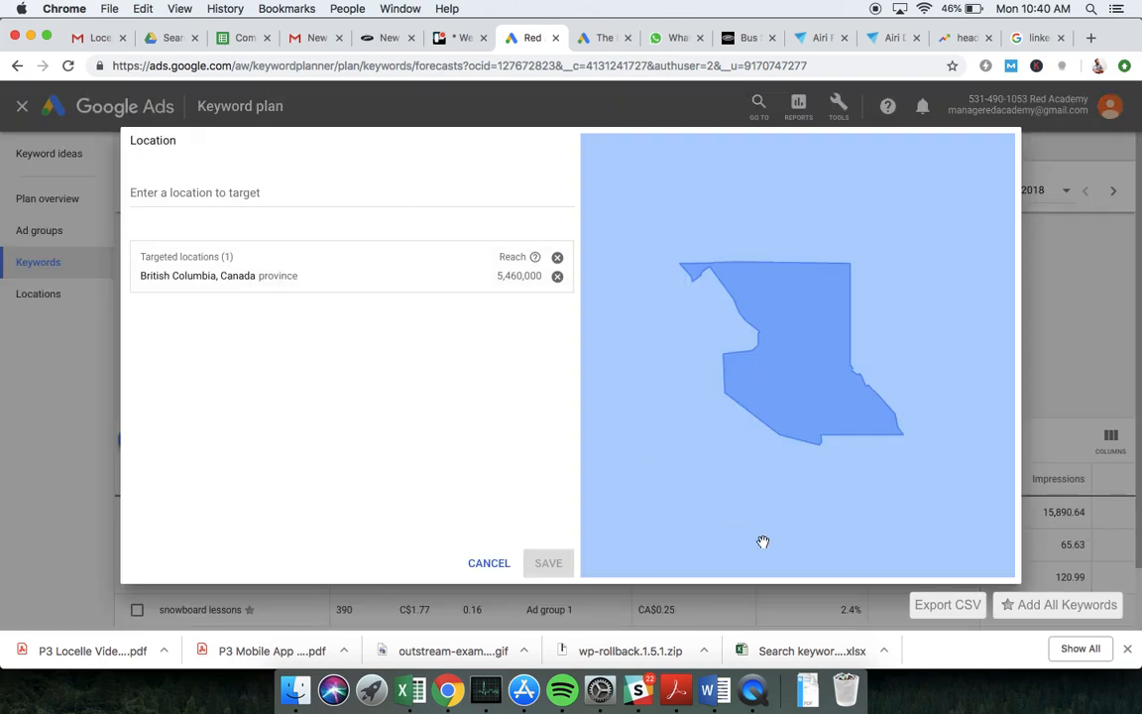
pyautogui.click(501, 565)
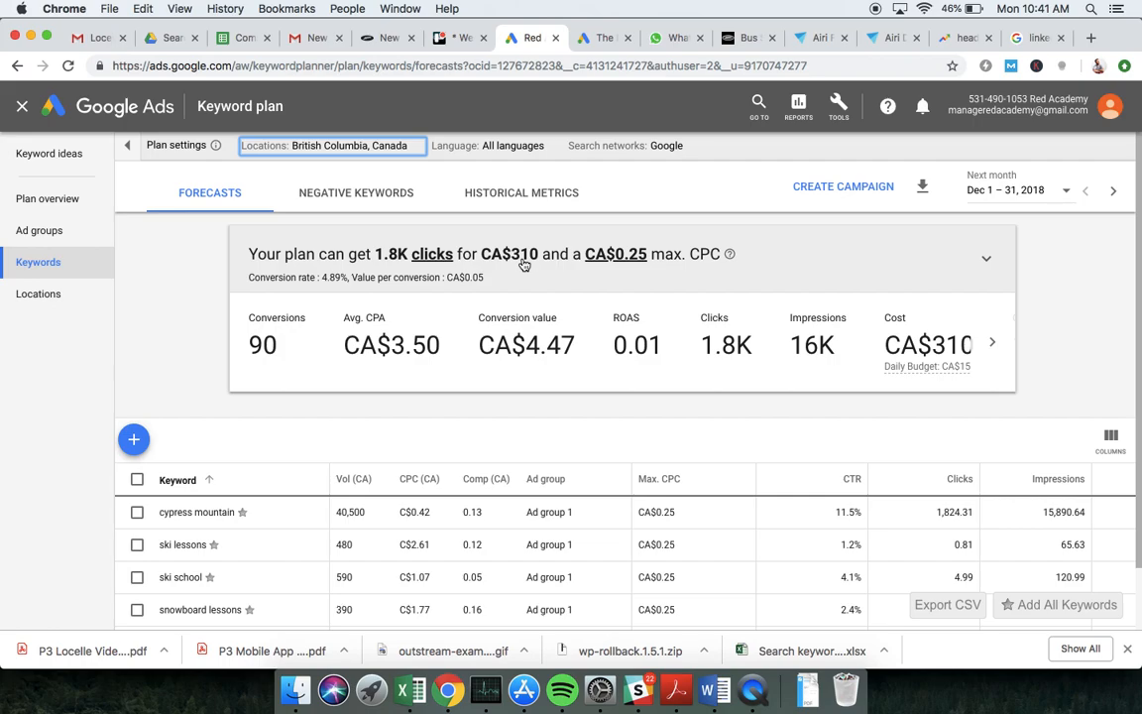
pyautogui.click(416, 255)
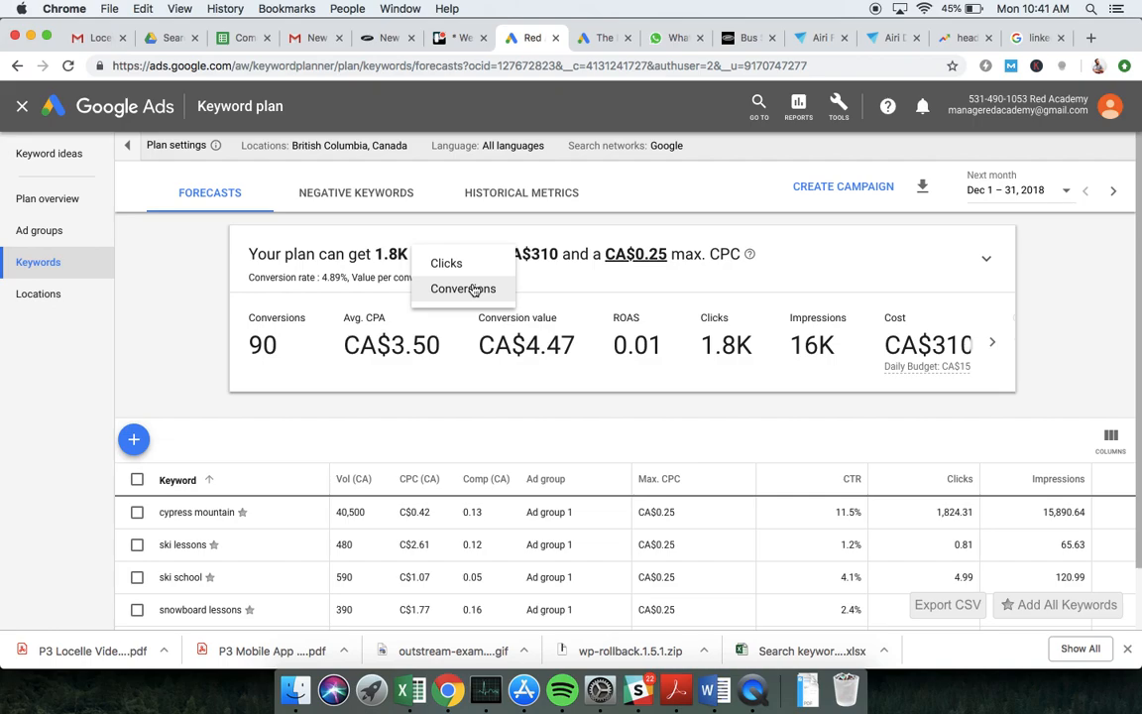
pyautogui.click(448, 263)
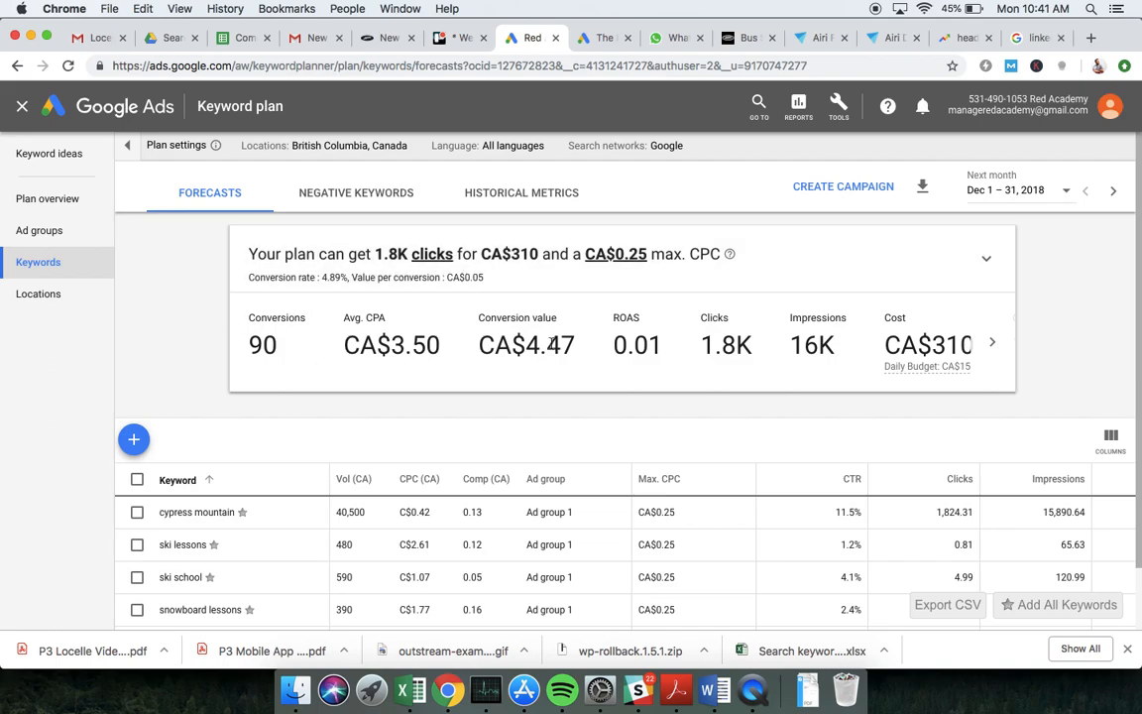
# Expand the forecast chart and try maximum CPC points of CA$0.70 and CA$0.24 on the cost curve
pyautogui.click(987, 260)
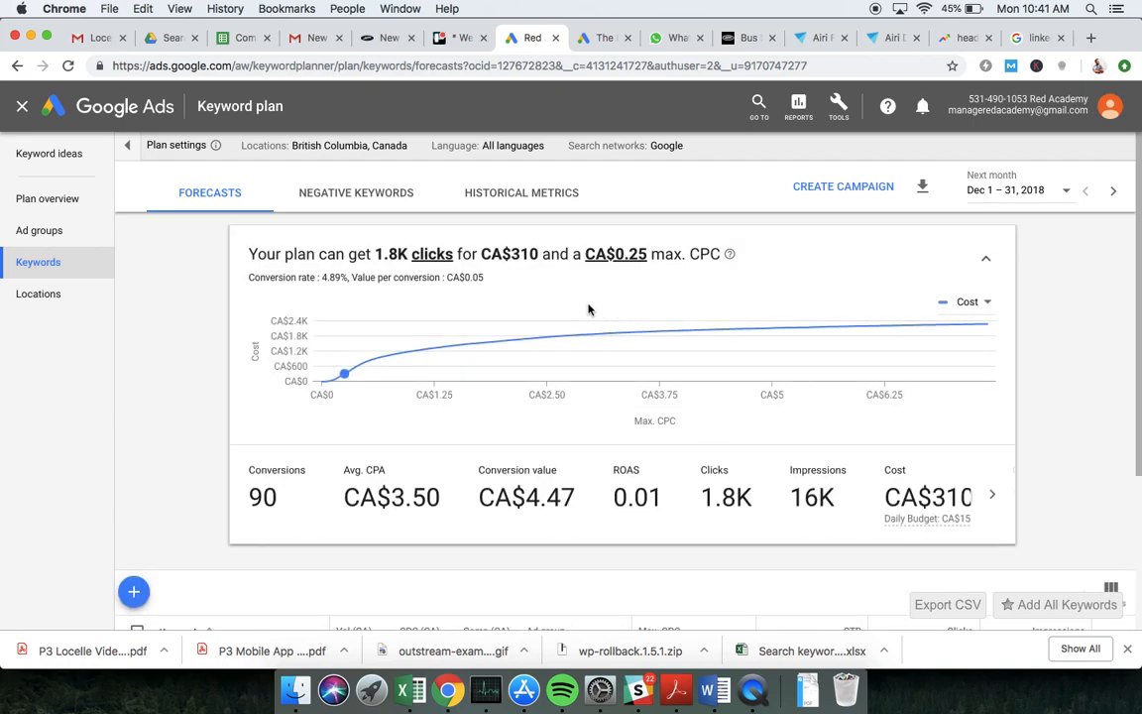
pyautogui.moveTo(401, 358)
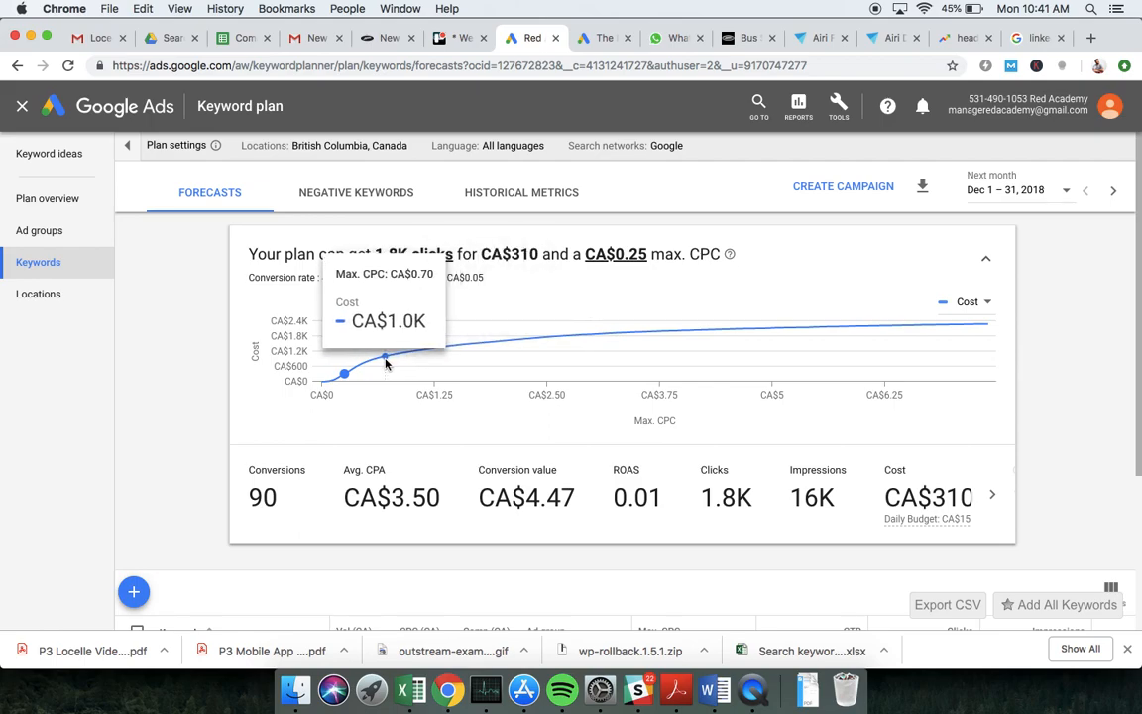
pyautogui.click(386, 364)
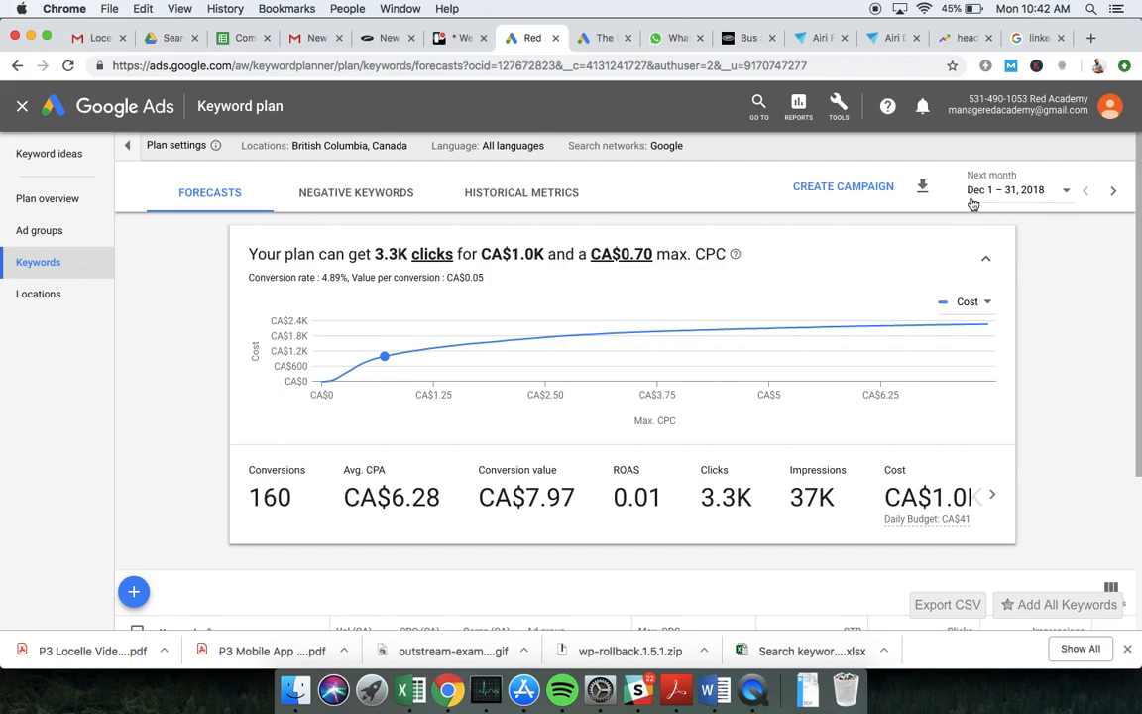
pyautogui.moveTo(523, 362)
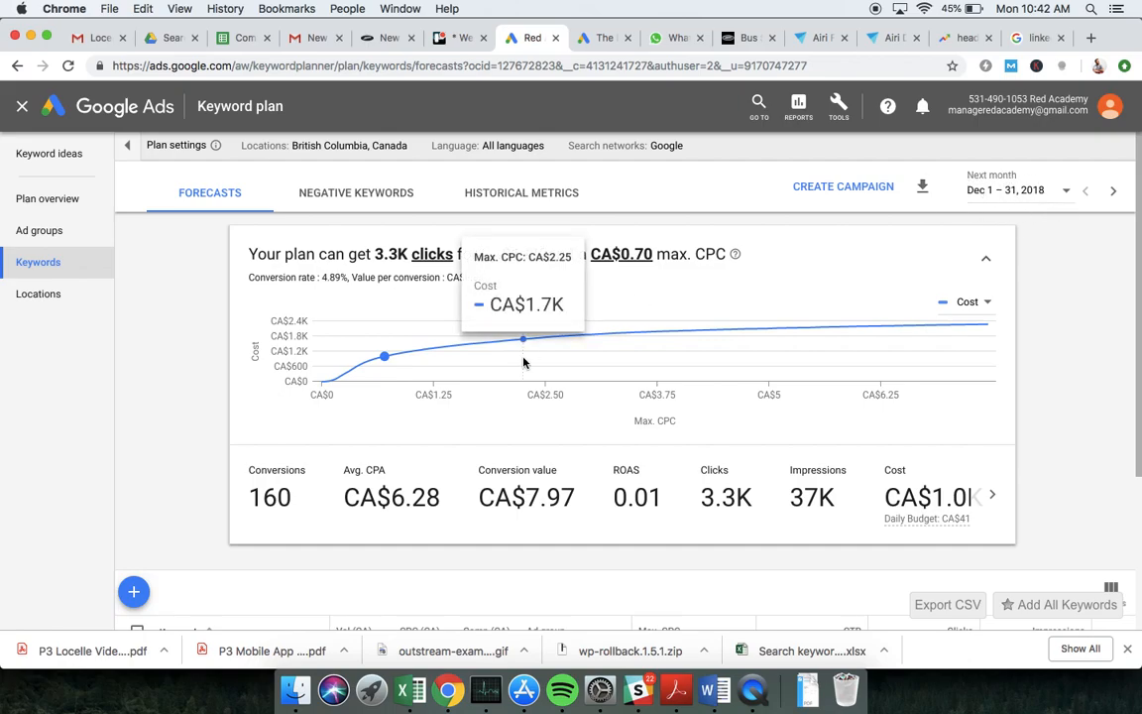
pyautogui.click(344, 381)
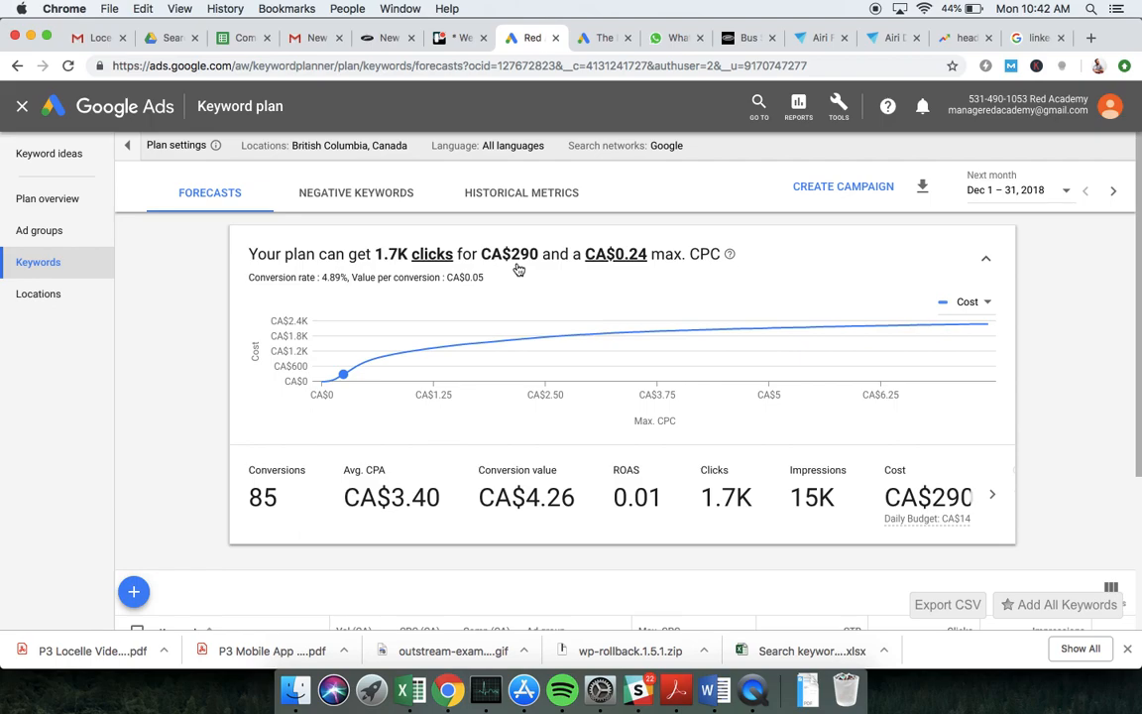
# Set the keyword plan's maximum CPC to CA$0.25
pyautogui.click(585, 250)
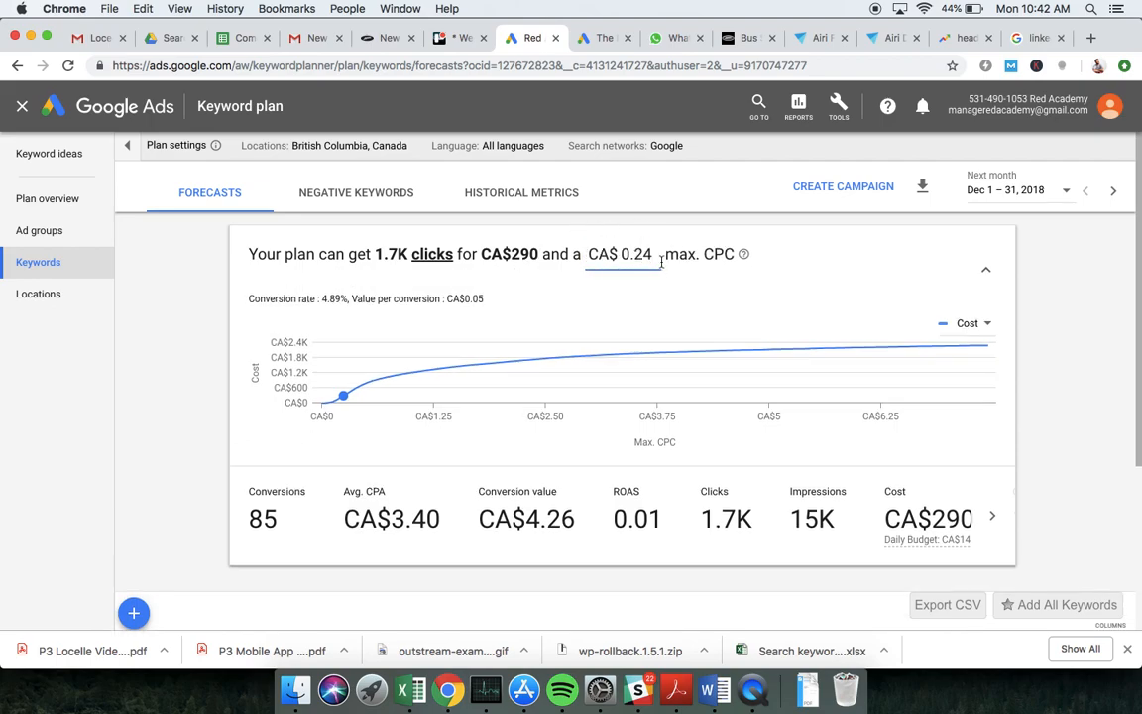
pyautogui.press('BackSpace')
pyautogui.write('5')
pyautogui.press('Return')
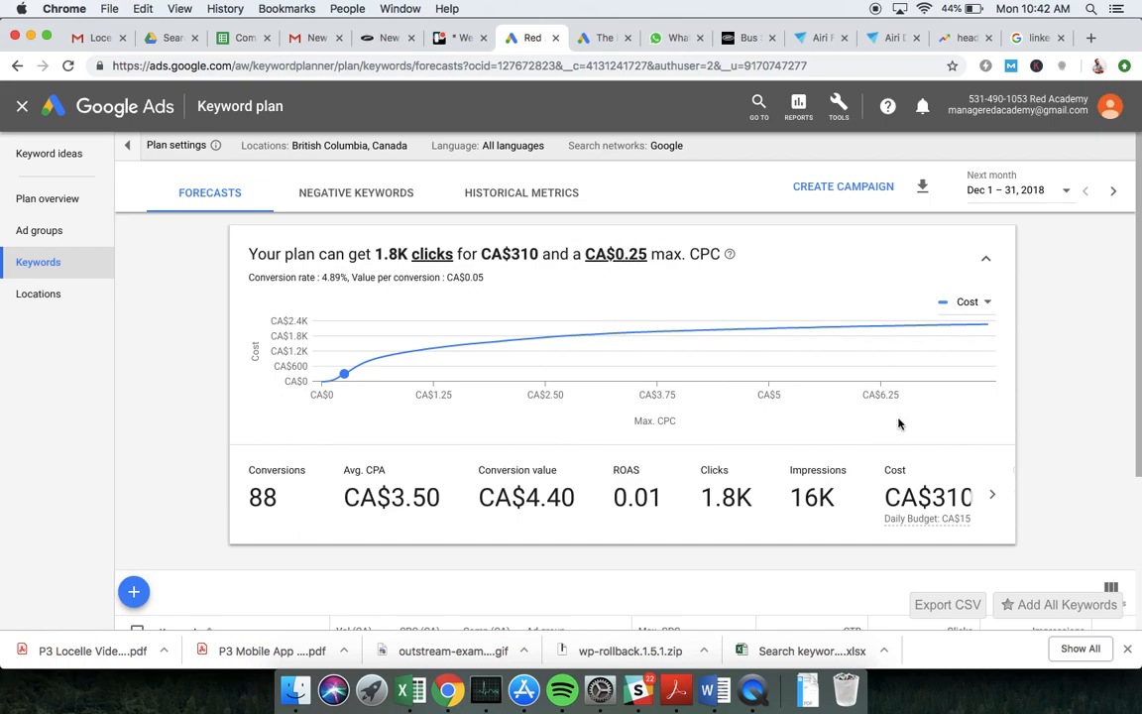
# Look up the forecast's average CPC and enter 0.17 as the Search CPC in the Book6 Excel workbook
pyautogui.click(991, 494)
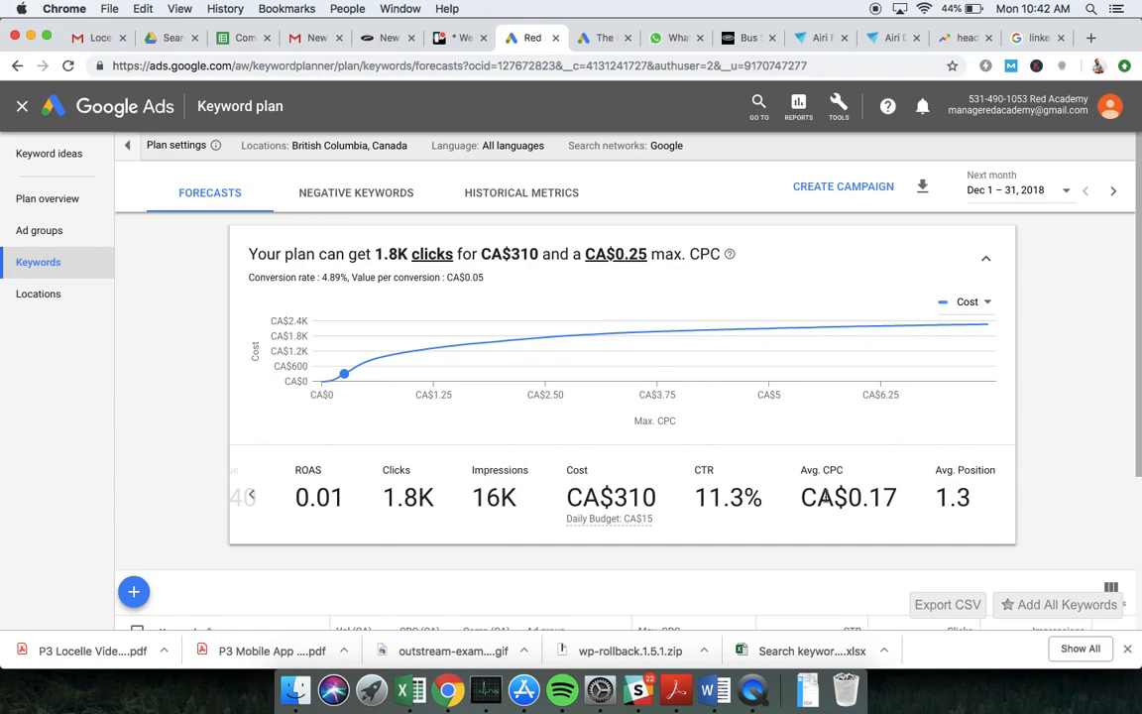
pyautogui.press('super+Tab')
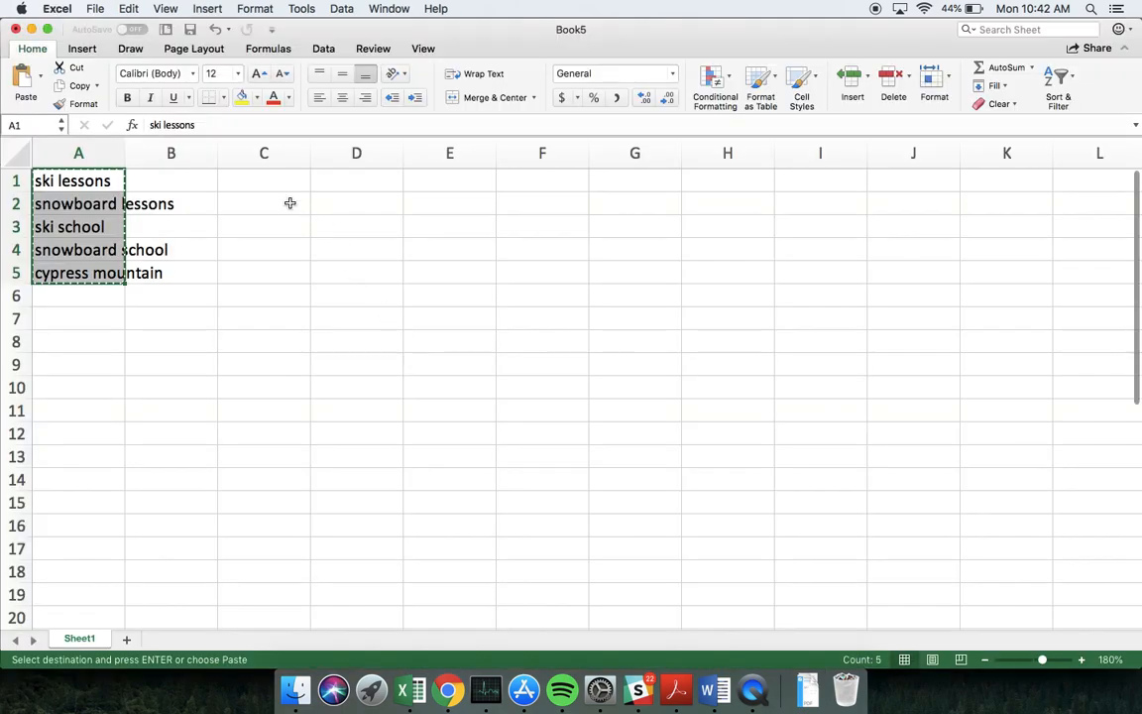
pyautogui.press('super+grave')
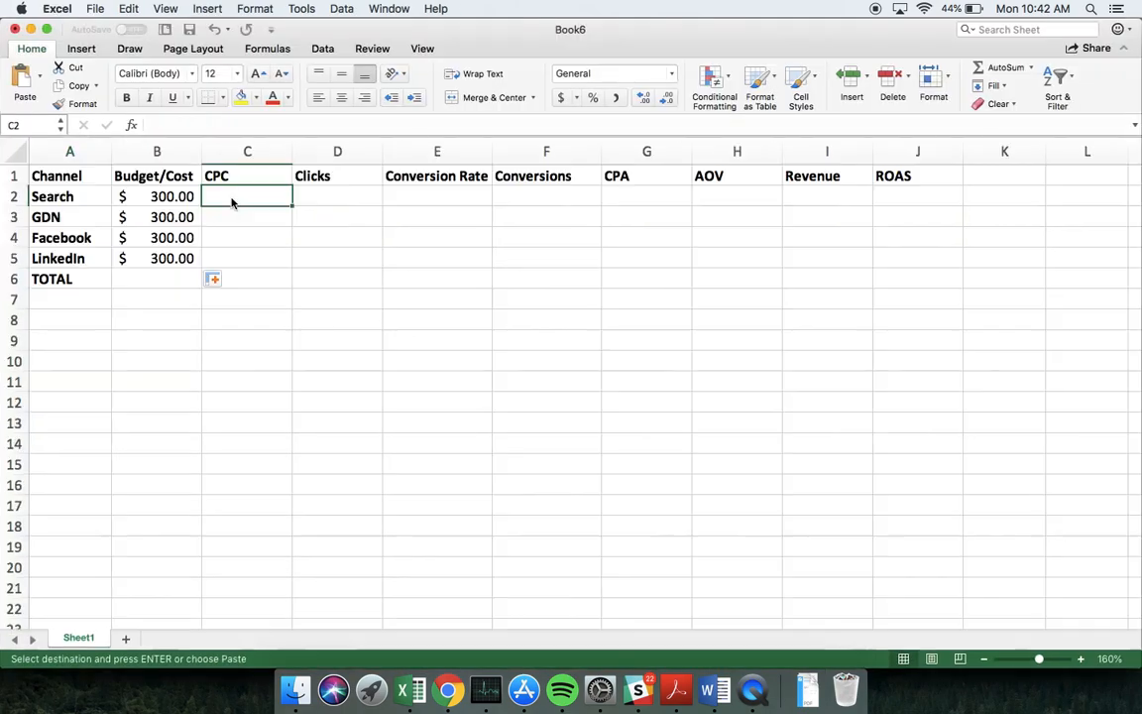
pyautogui.write('0.17')
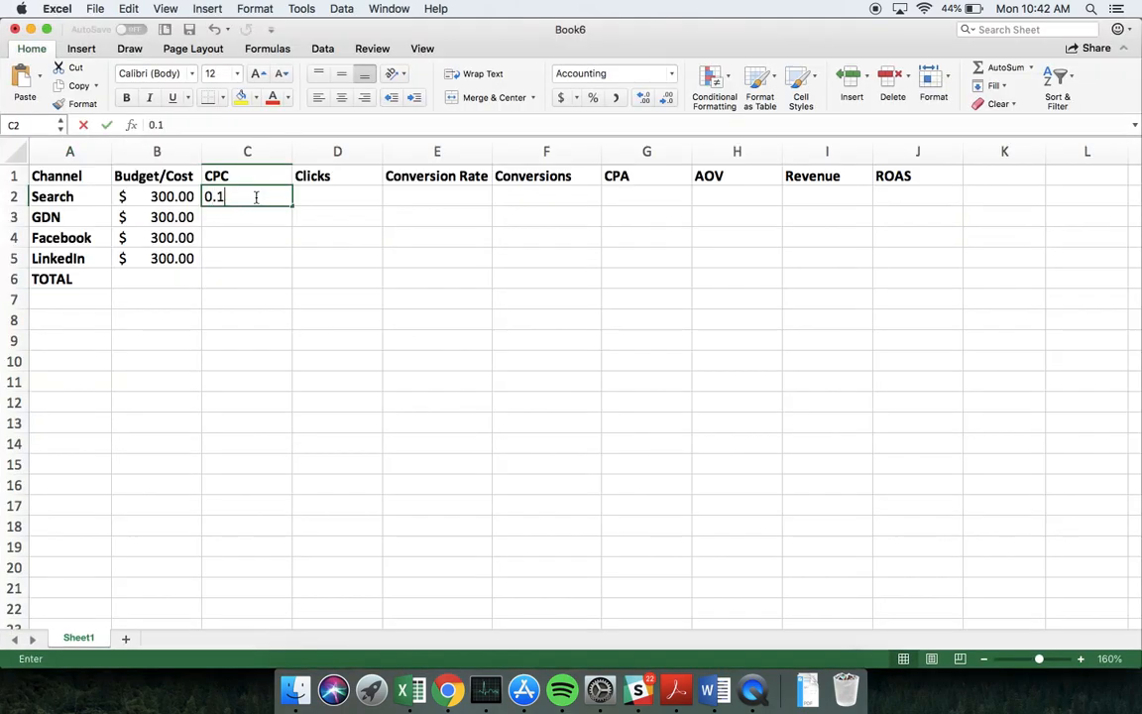
pyautogui.press('Return')
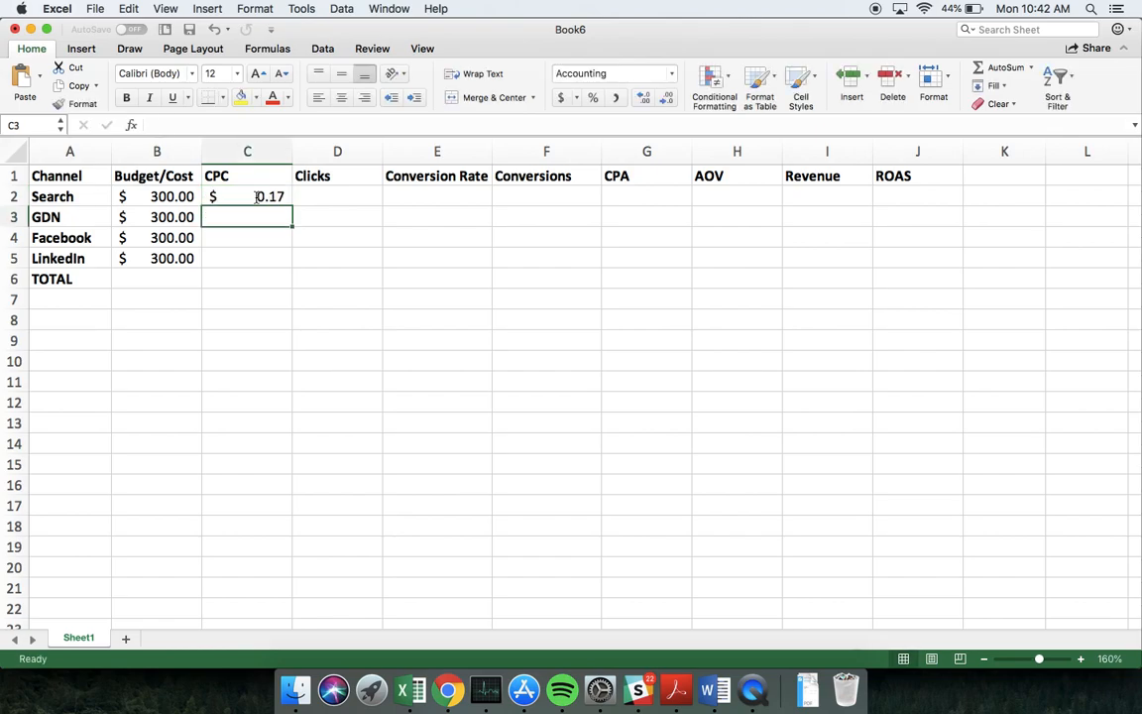
# Switch to the new Display campaign in Chrome and change its location targeting to the entered location, British Columbia
pyautogui.click(451, 694)
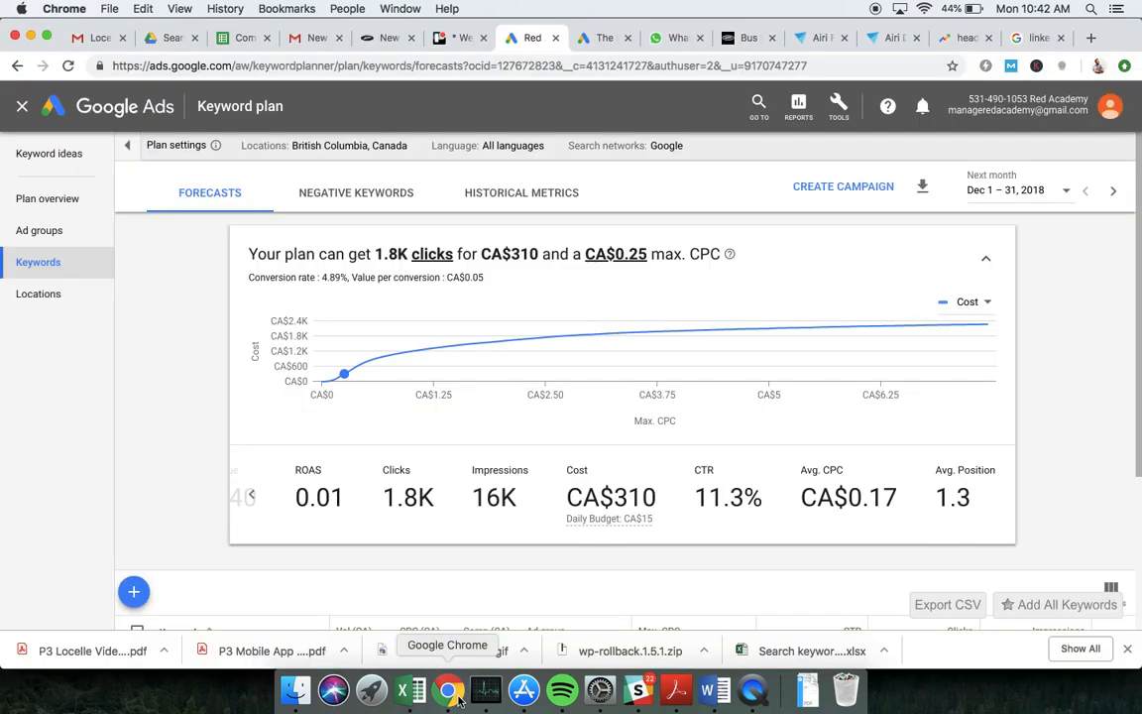
pyautogui.click(595, 38)
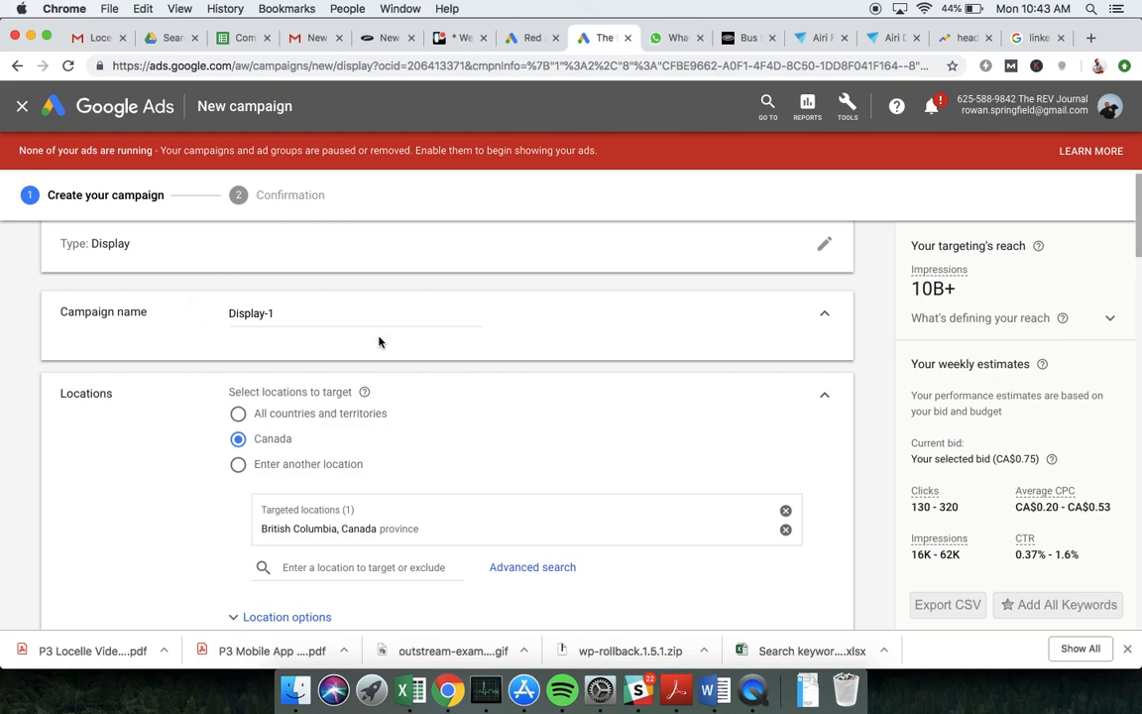
pyautogui.scroll(-1, 377, 339)
pyautogui.click(260, 403)
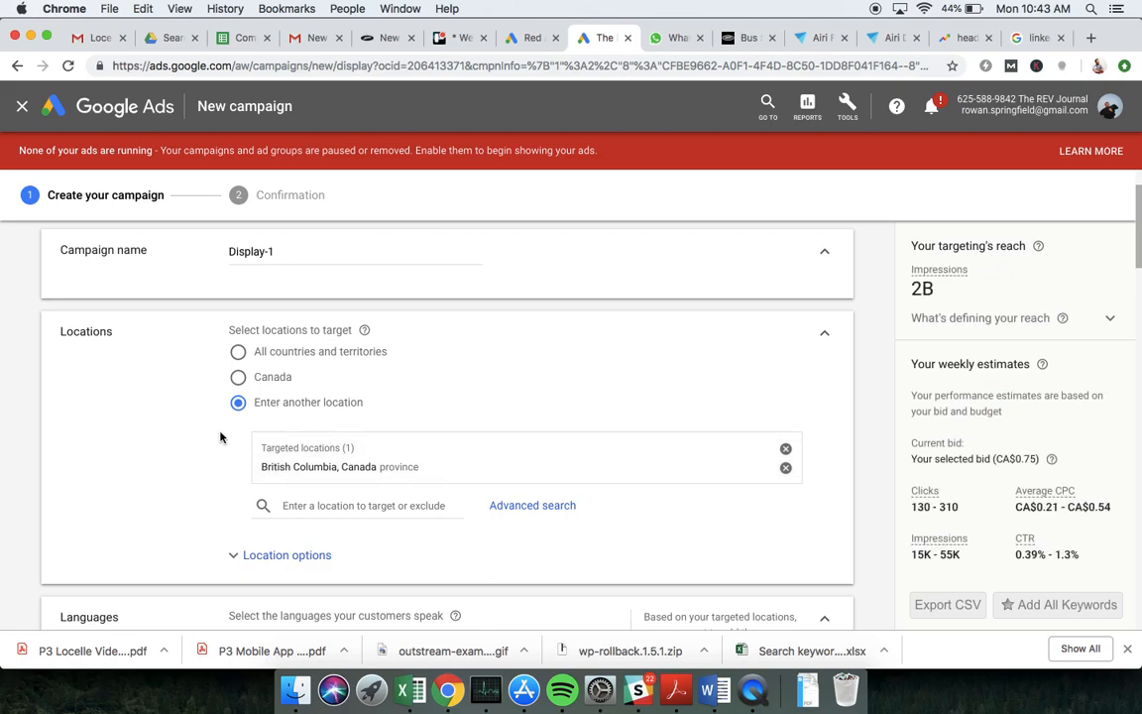
# Review the Display campaign's language, bidding, daily budget, audience and ad group bid settings alongside the weekly estimates
pyautogui.scroll(-3, 219, 436)
pyautogui.scroll(-1, 220, 436)
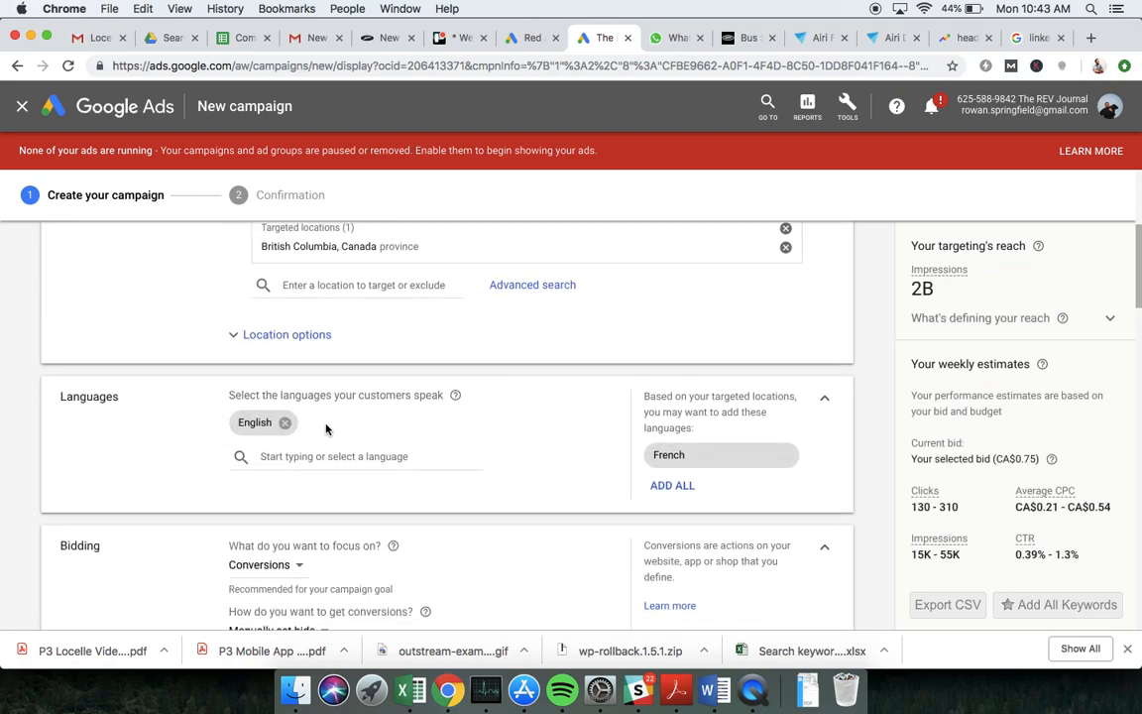
pyautogui.scroll(-4, 326, 427)
pyautogui.scroll(-8, 326, 424)
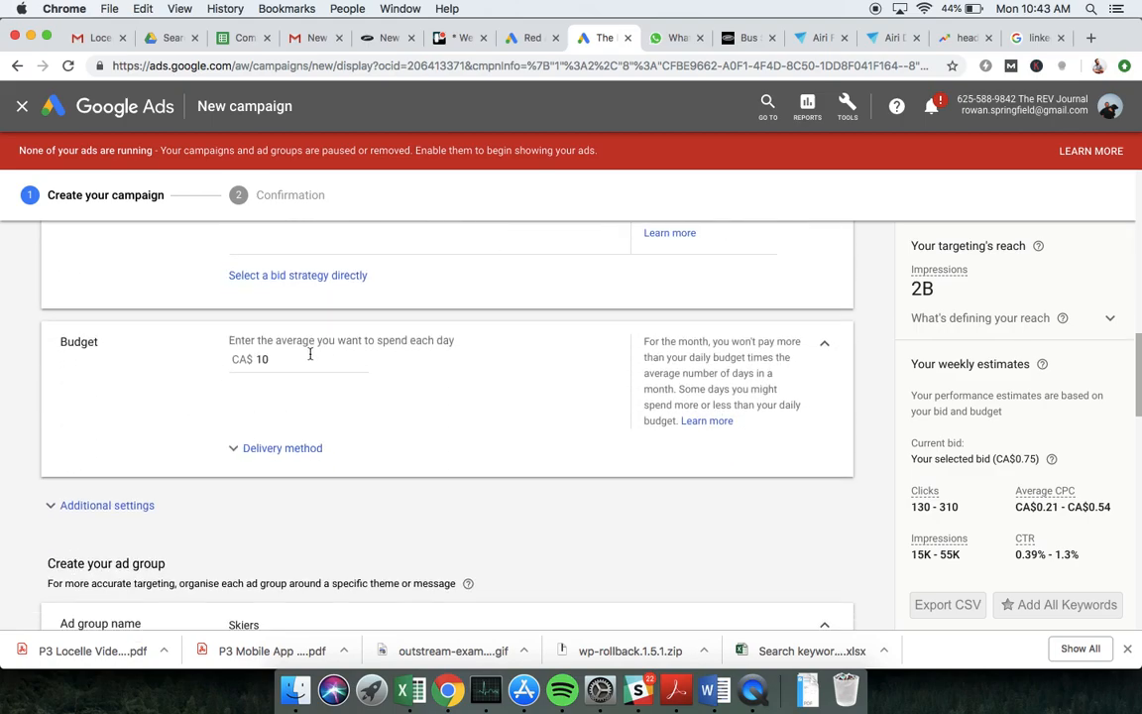
pyautogui.scroll(-8, 310, 355)
pyautogui.scroll(-10, 310, 357)
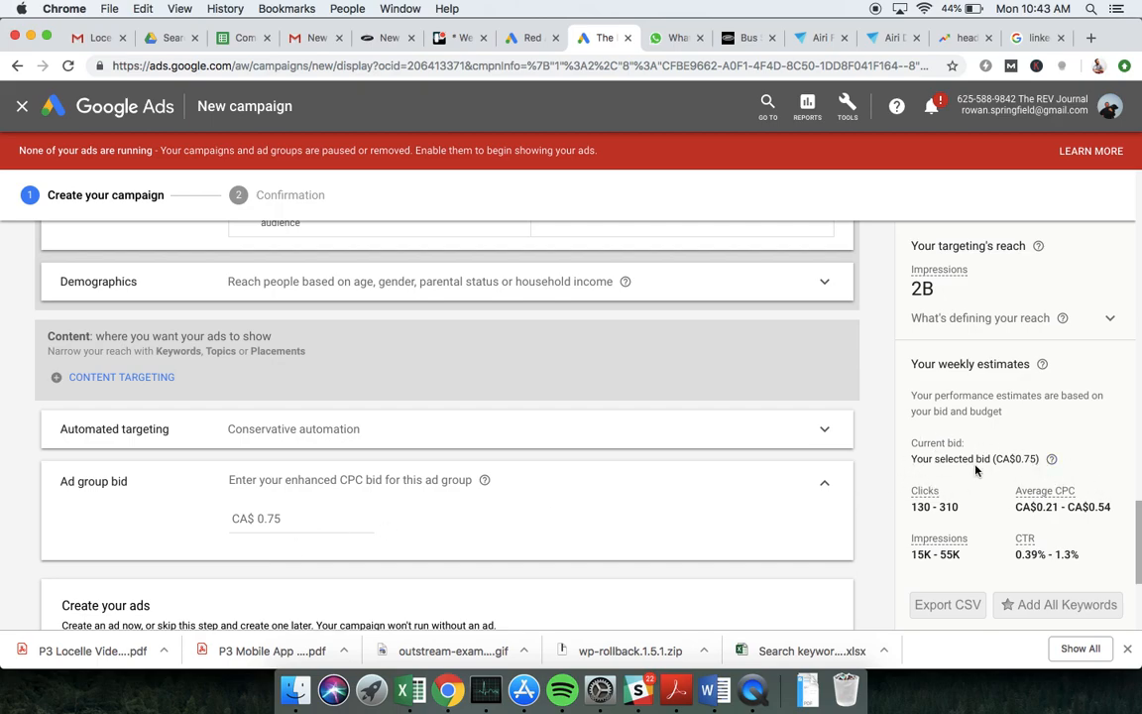
pyautogui.scroll(5, 869, 474)
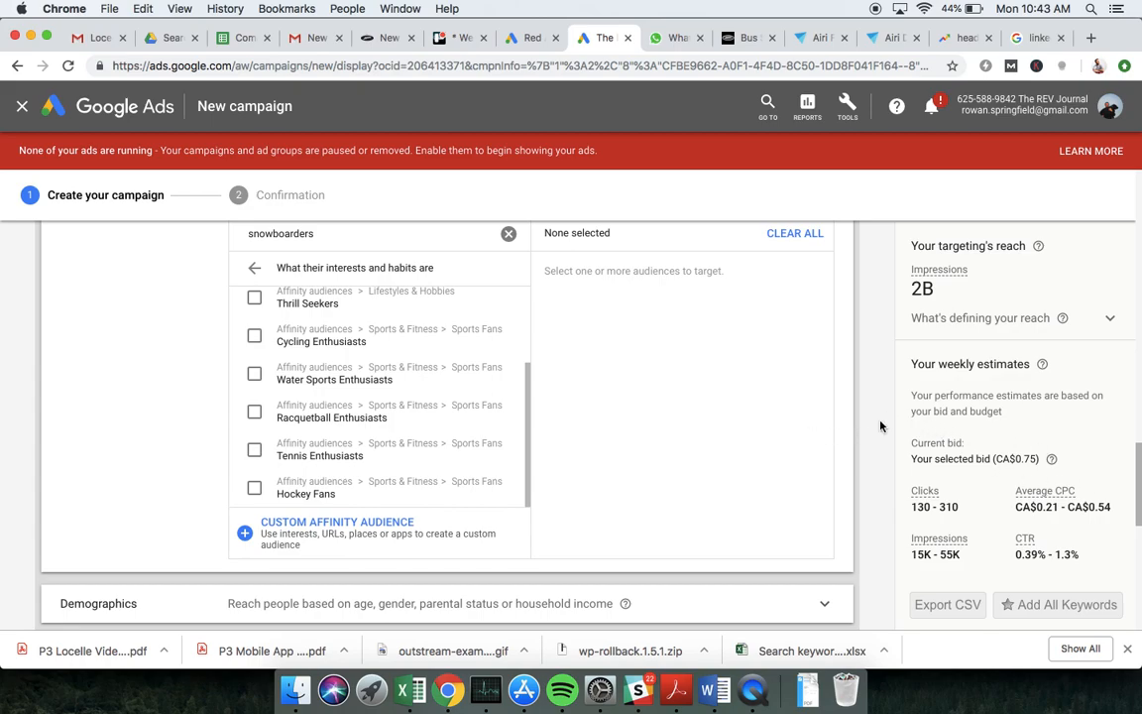
pyautogui.scroll(2, 880, 426)
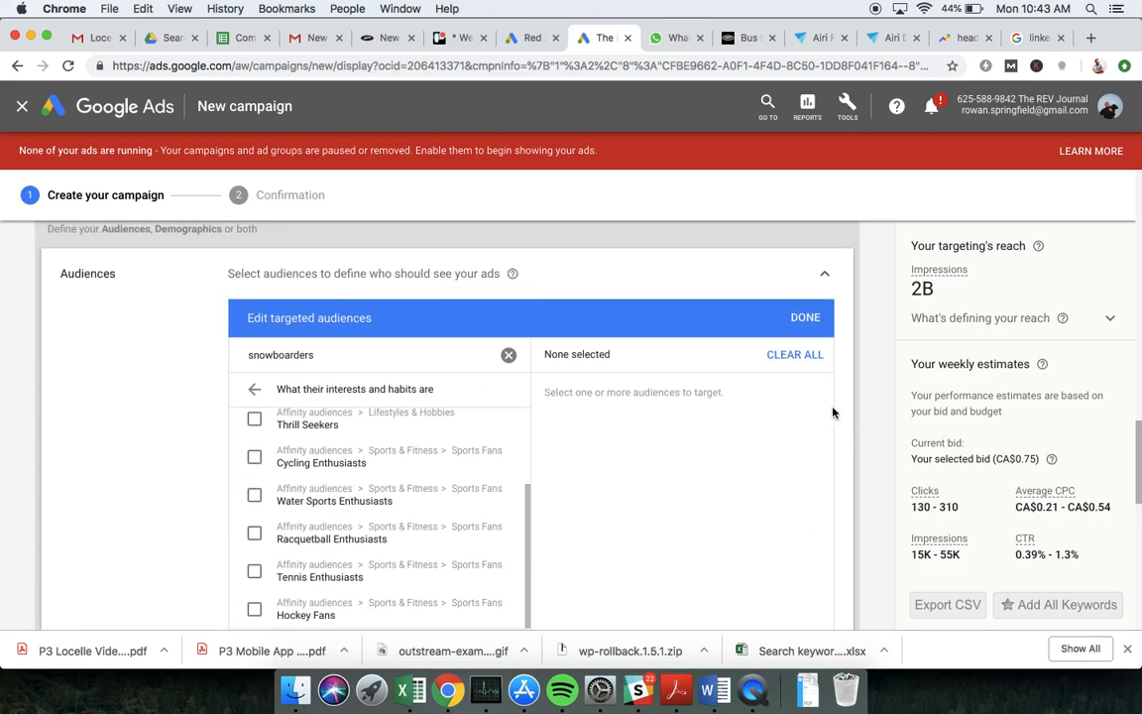
# Search the Display campaign's audiences for "skiiers" and add Skiing Enthusiasts to the targeted audiences
pyautogui.click(509, 355)
pyautogui.click(323, 355)
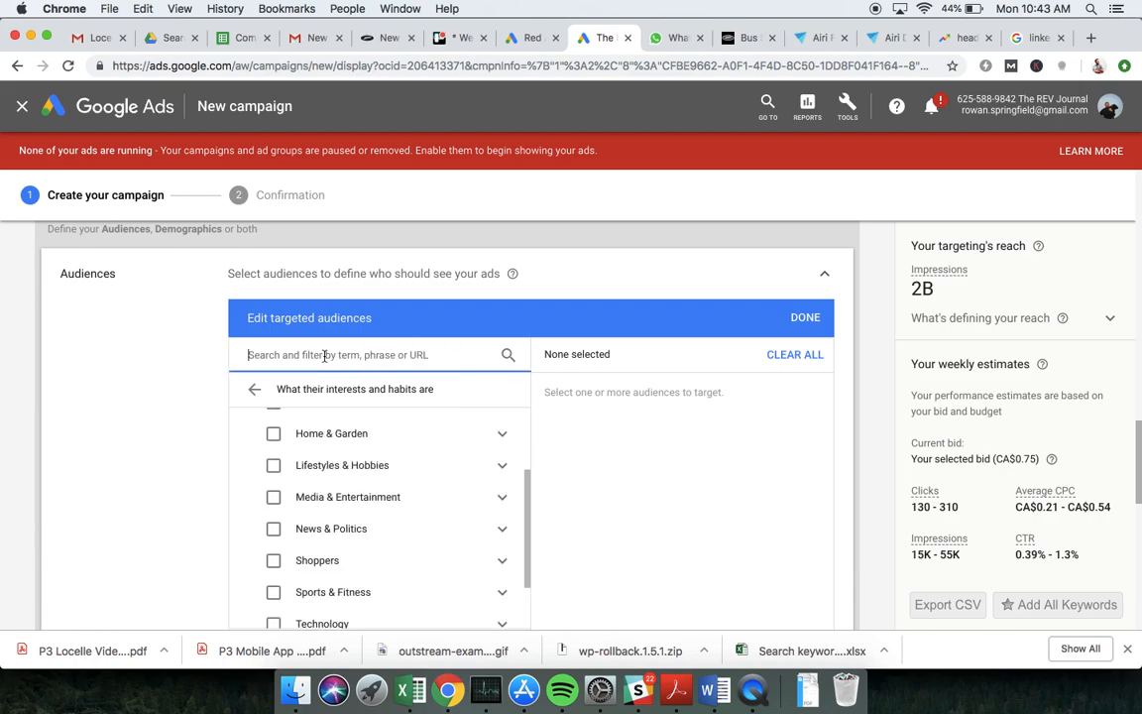
pyautogui.write('skiiers')
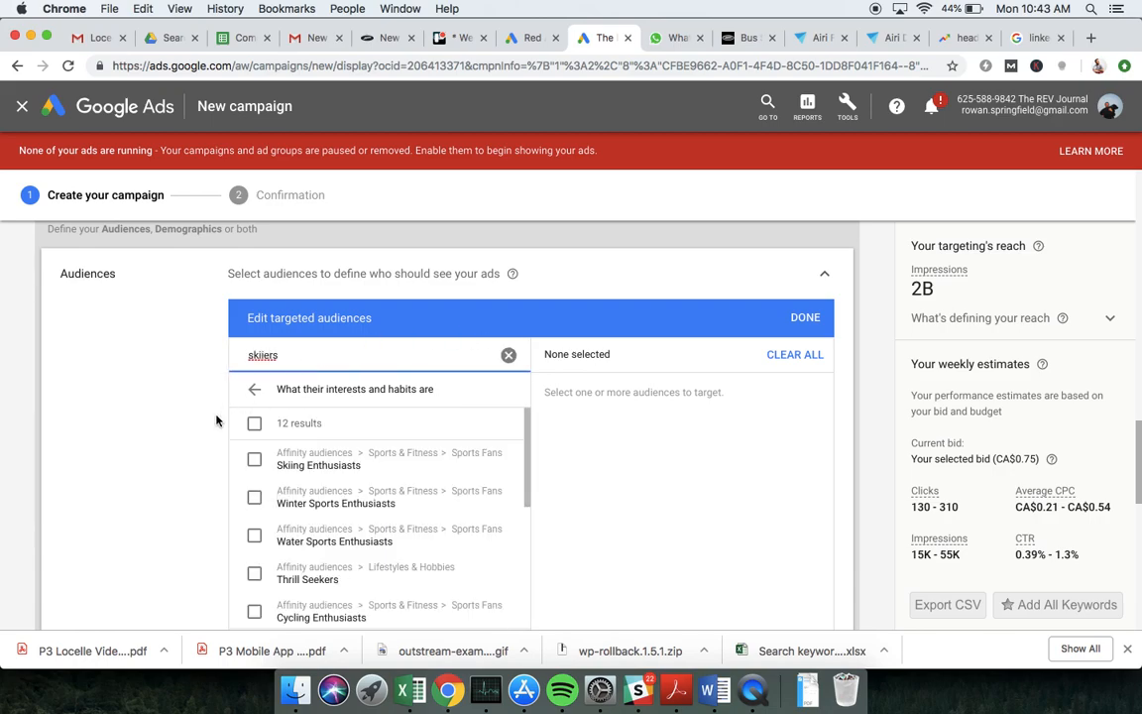
pyautogui.click(253, 459)
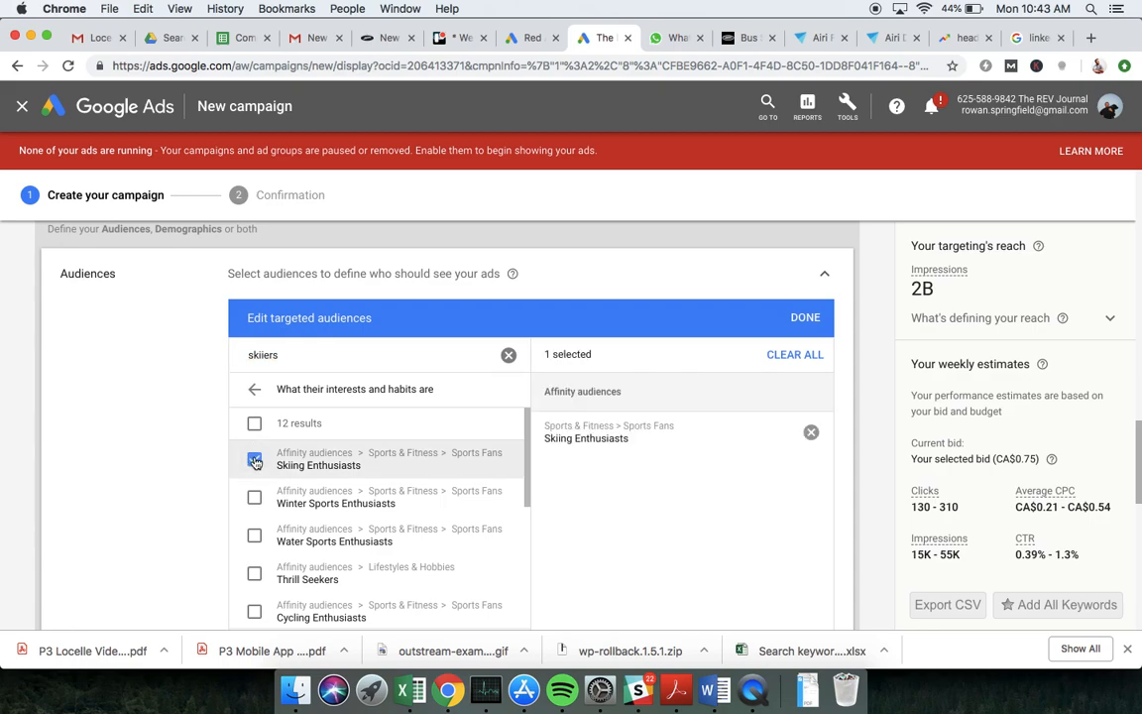
# Search the audiences for "snowboarders" and add Winter Sports Enthusiasts to the targeting
pyautogui.doubleClick(264, 355)
pyautogui.write('snowboarders')
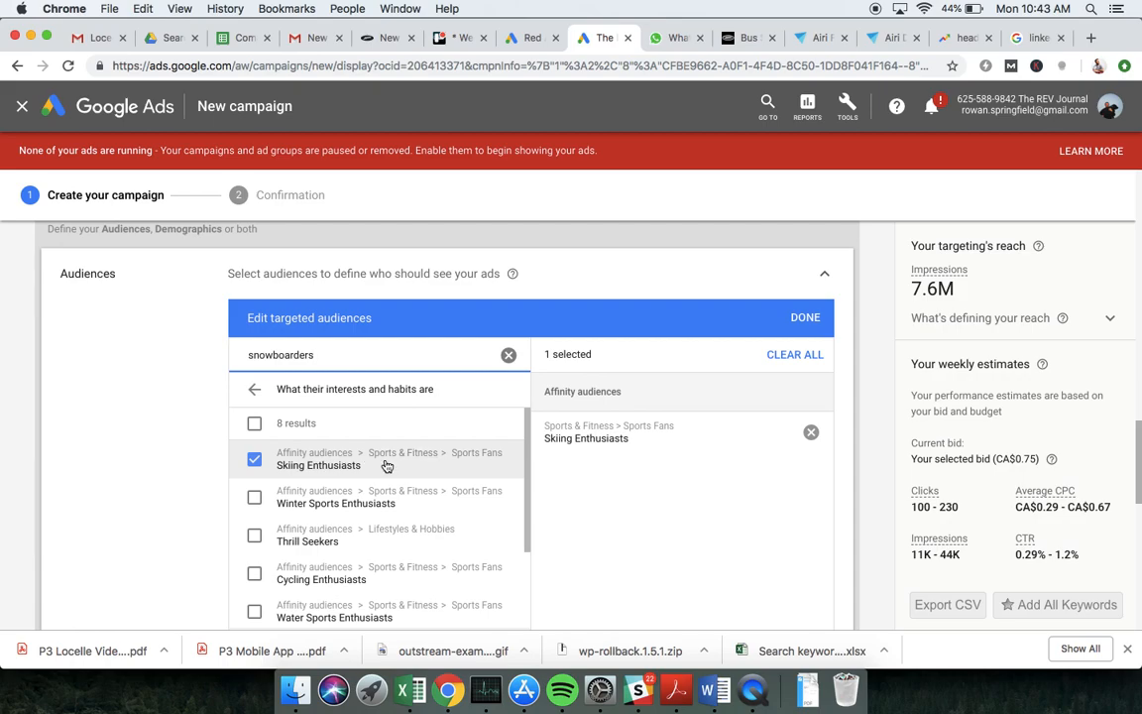
pyautogui.click(255, 497)
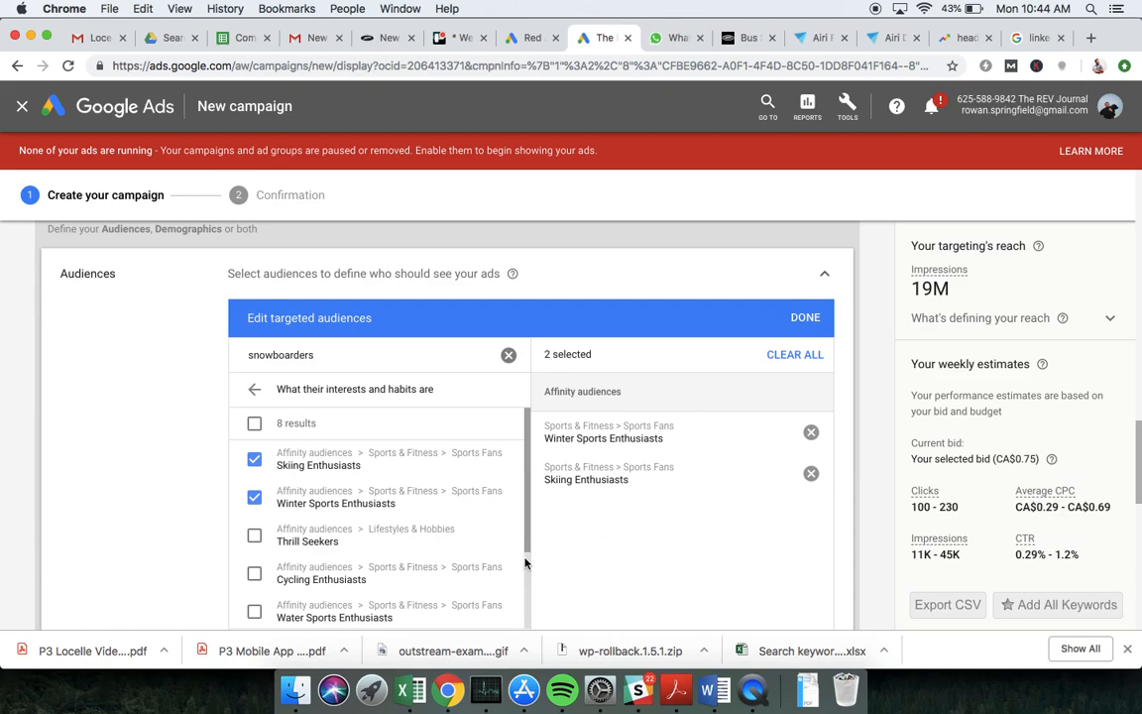
# Switch to the Book6 workbook in Excel and enter 0.49 as the GDN CPC
pyautogui.click(404, 704)
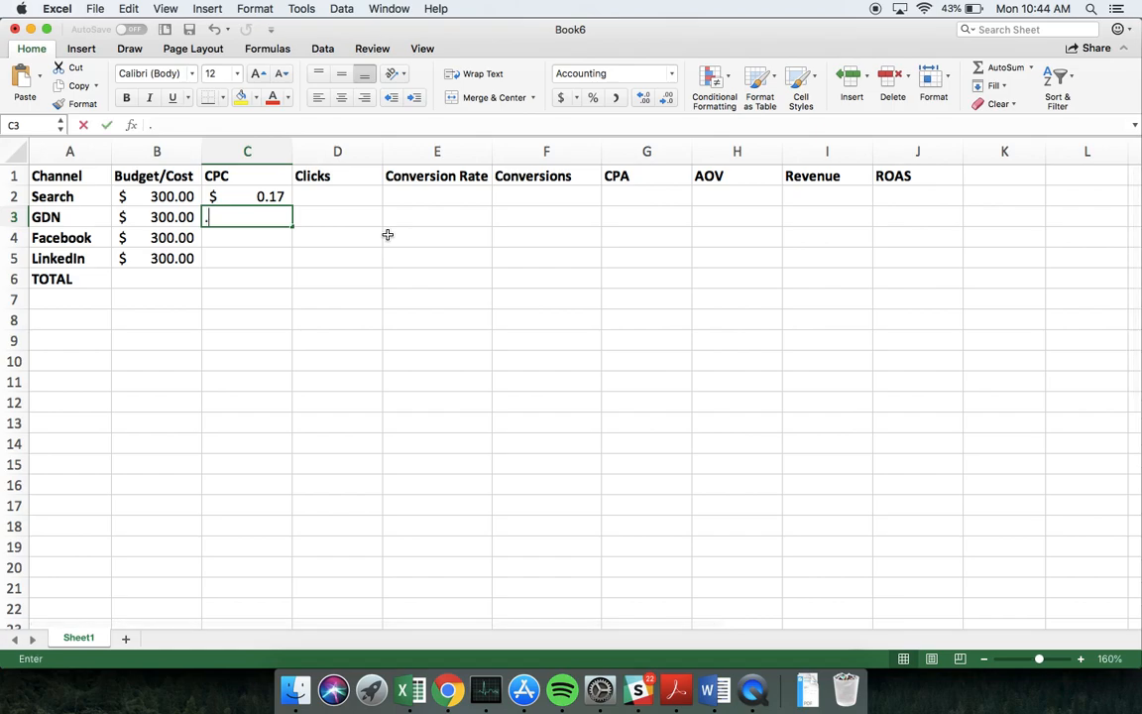
pyautogui.write('.49')
pyautogui.press('Return')
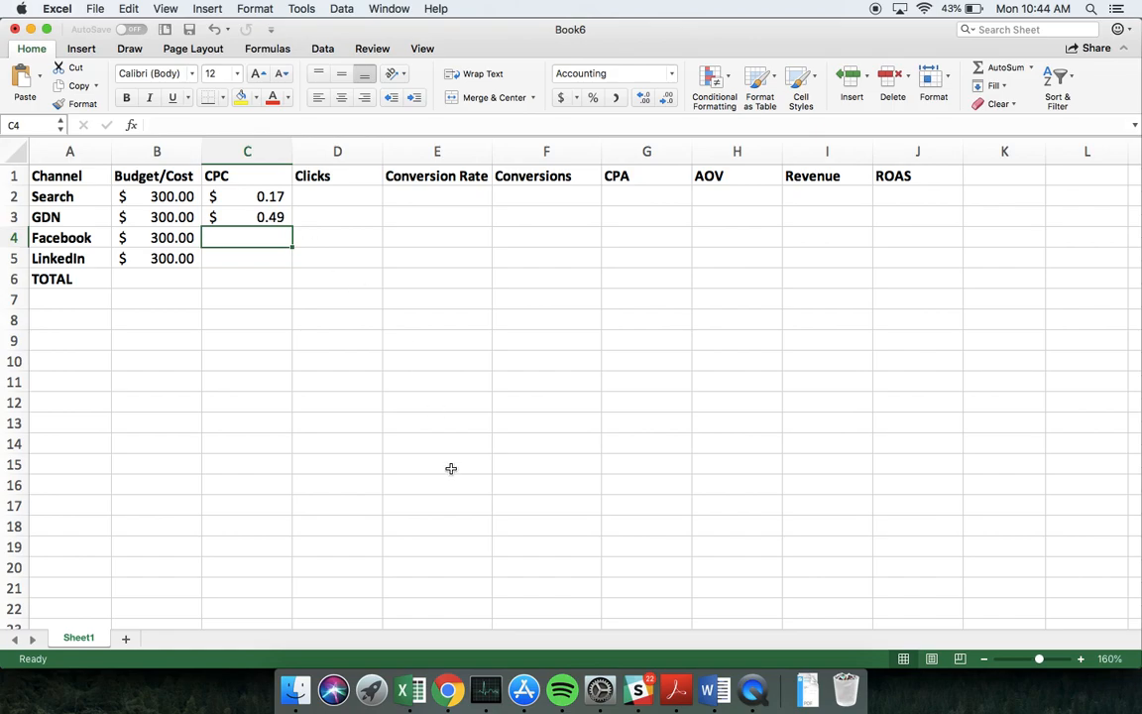
# Switch to Chrome to review the Red Academy keyword plan's forecast and per-keyword figures, and return to the Excel workbook
pyautogui.click(448, 690)
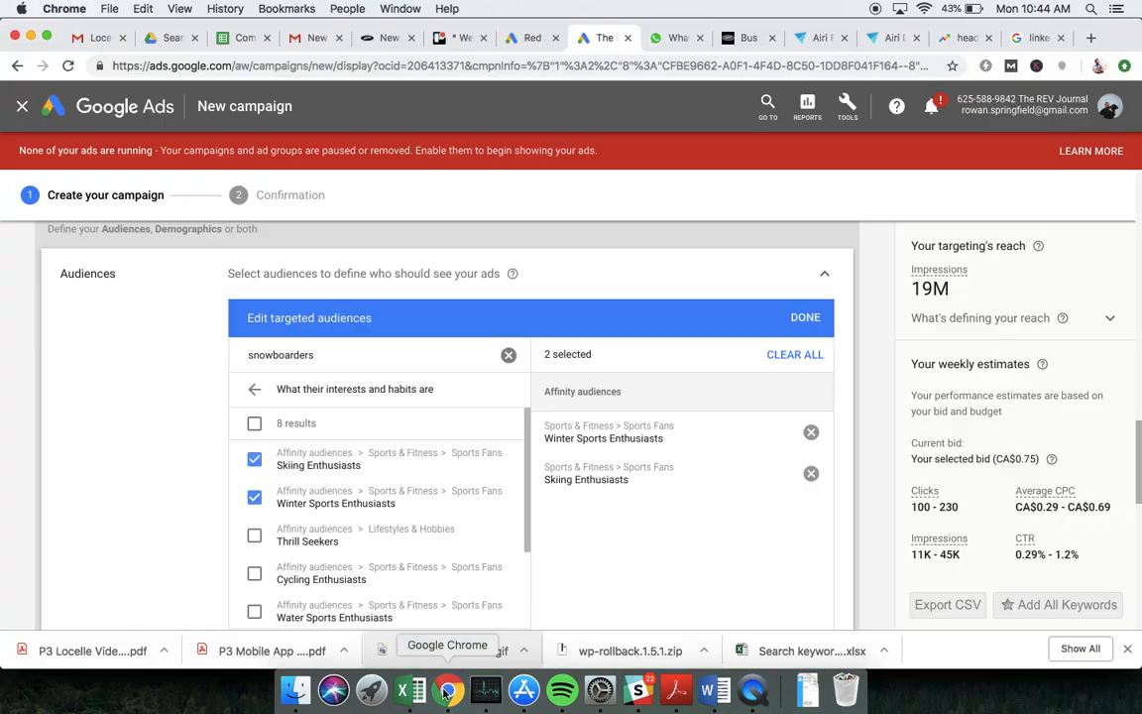
pyautogui.click(531, 38)
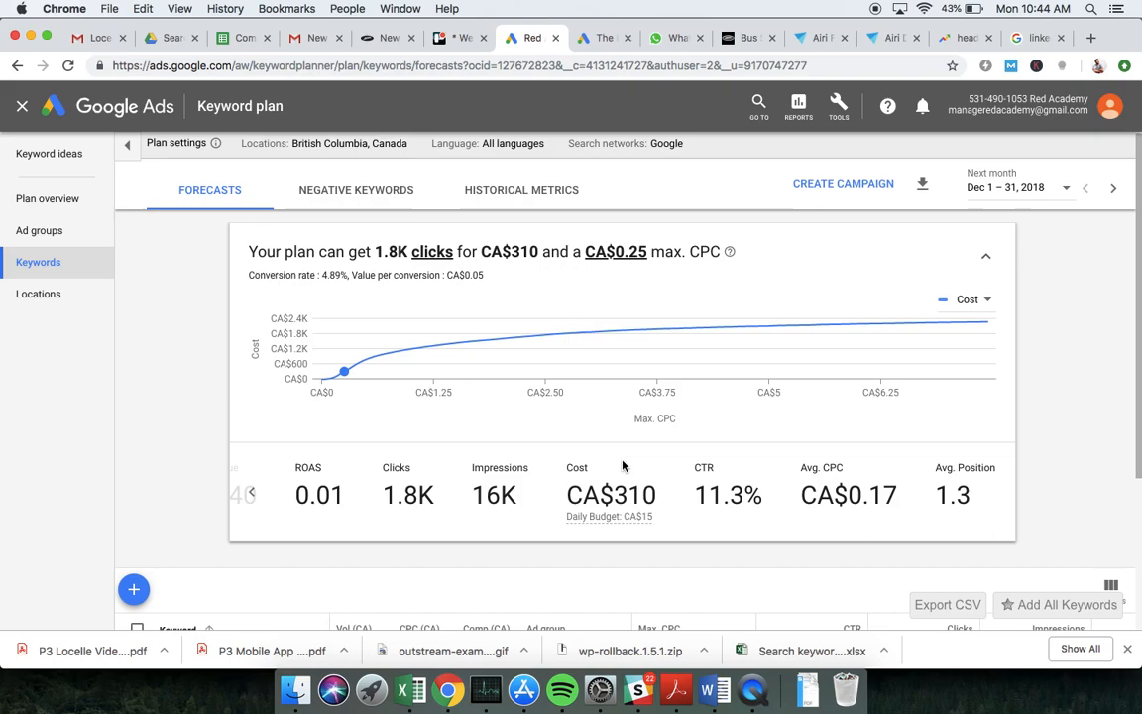
pyautogui.scroll(-5, 622, 466)
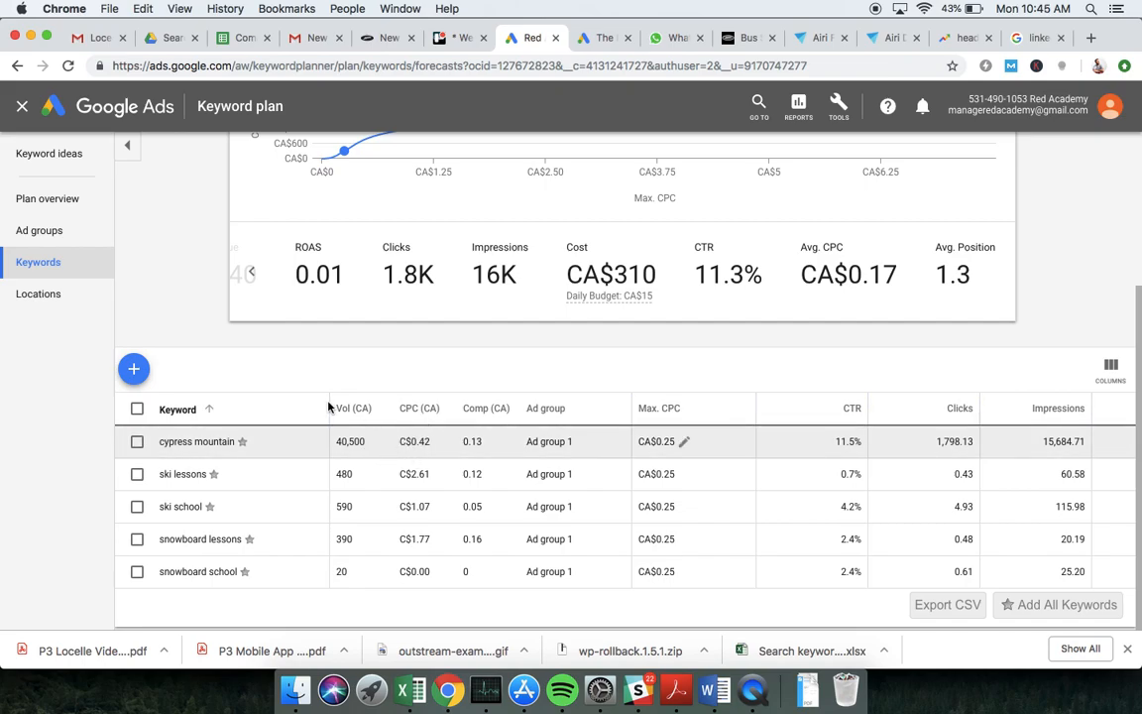
pyautogui.scroll(1, 245, 382)
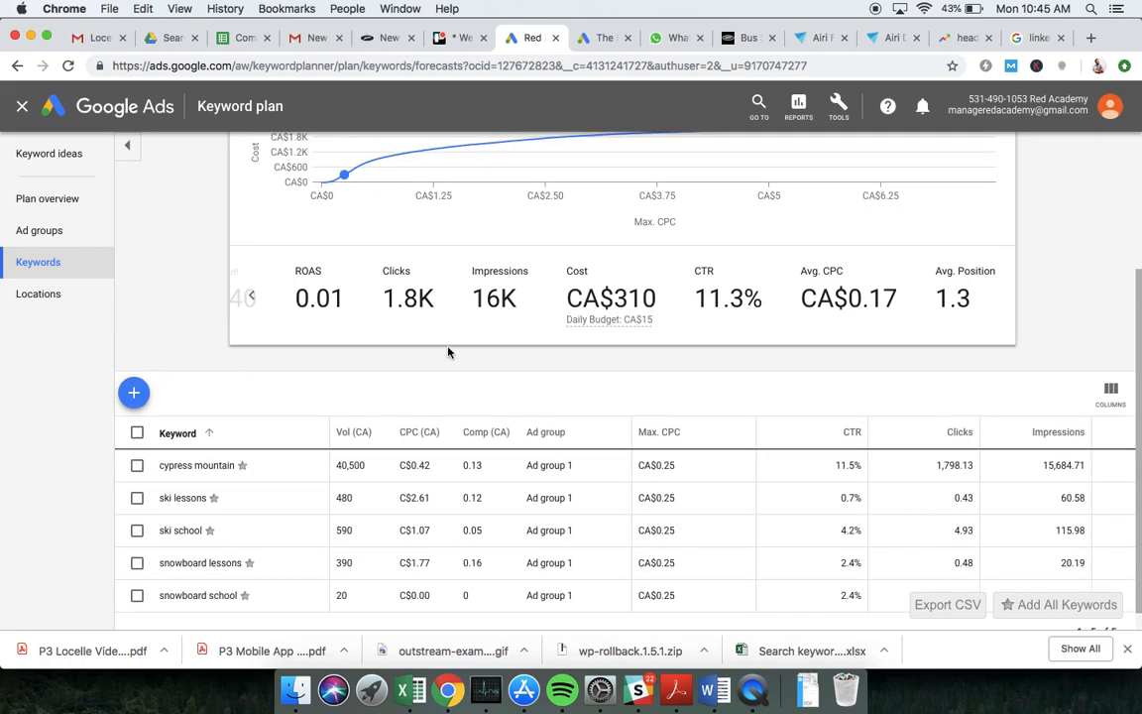
pyautogui.scroll(2, 447, 352)
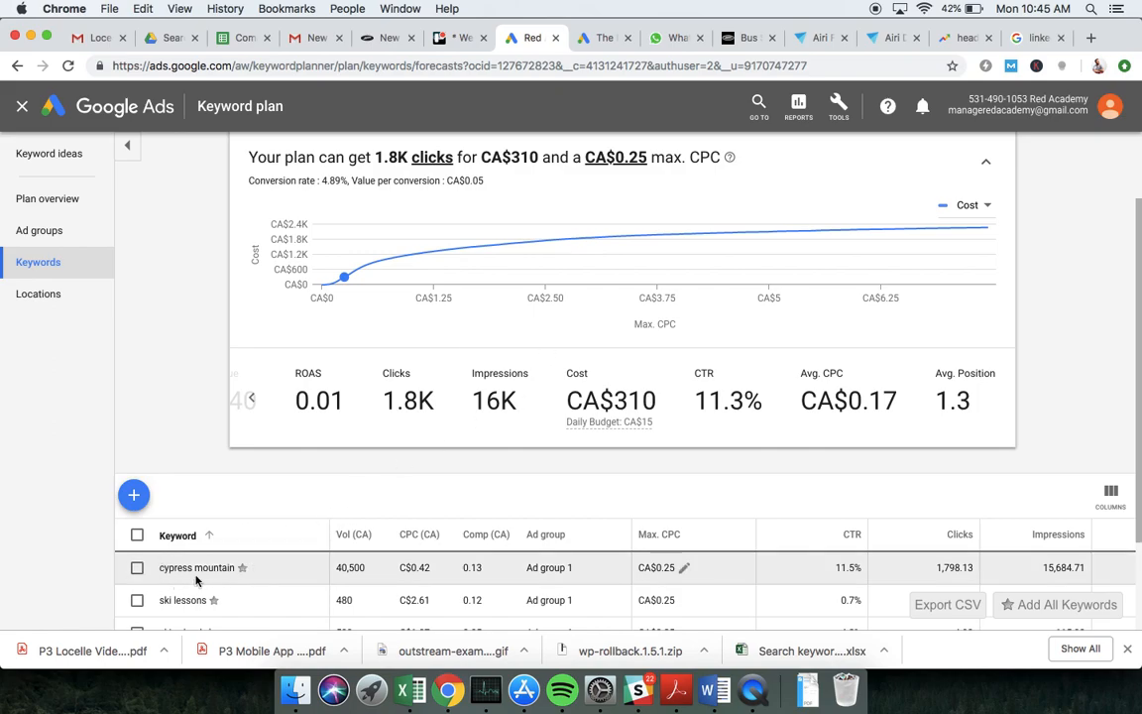
pyautogui.click(409, 689)
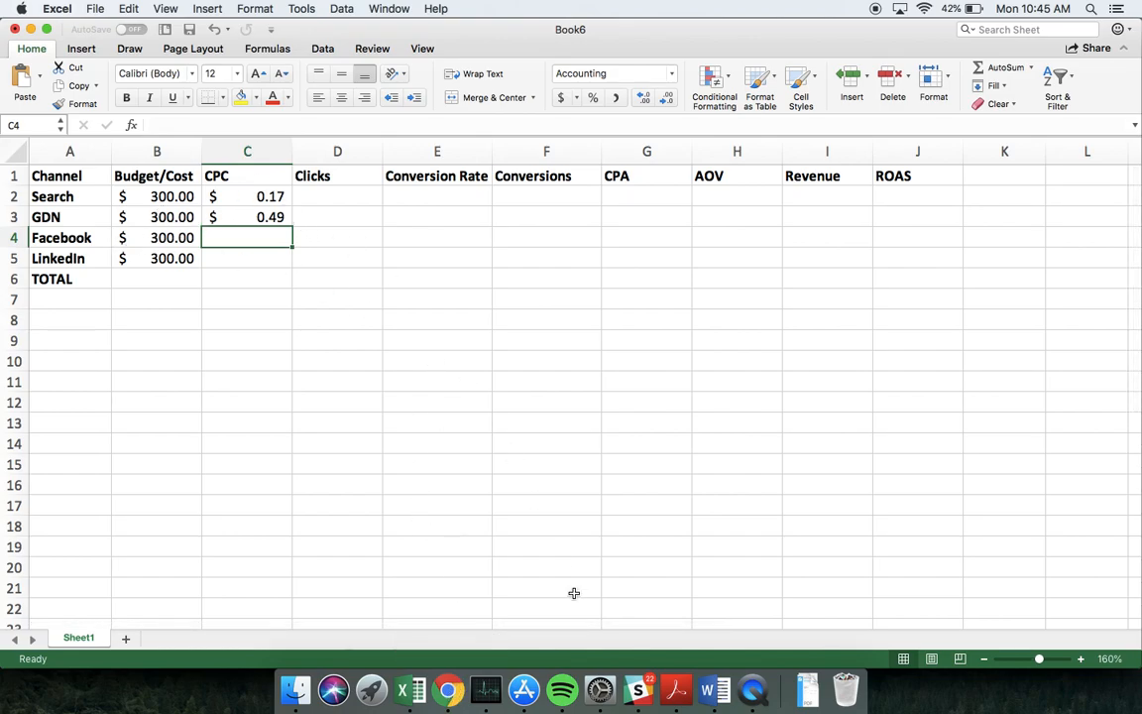
# Switch to Chrome, search Google for "facebook ads benchmarks" in a new tab and open WordStream's Facebook Ad Benchmarks article
pyautogui.click(448, 689)
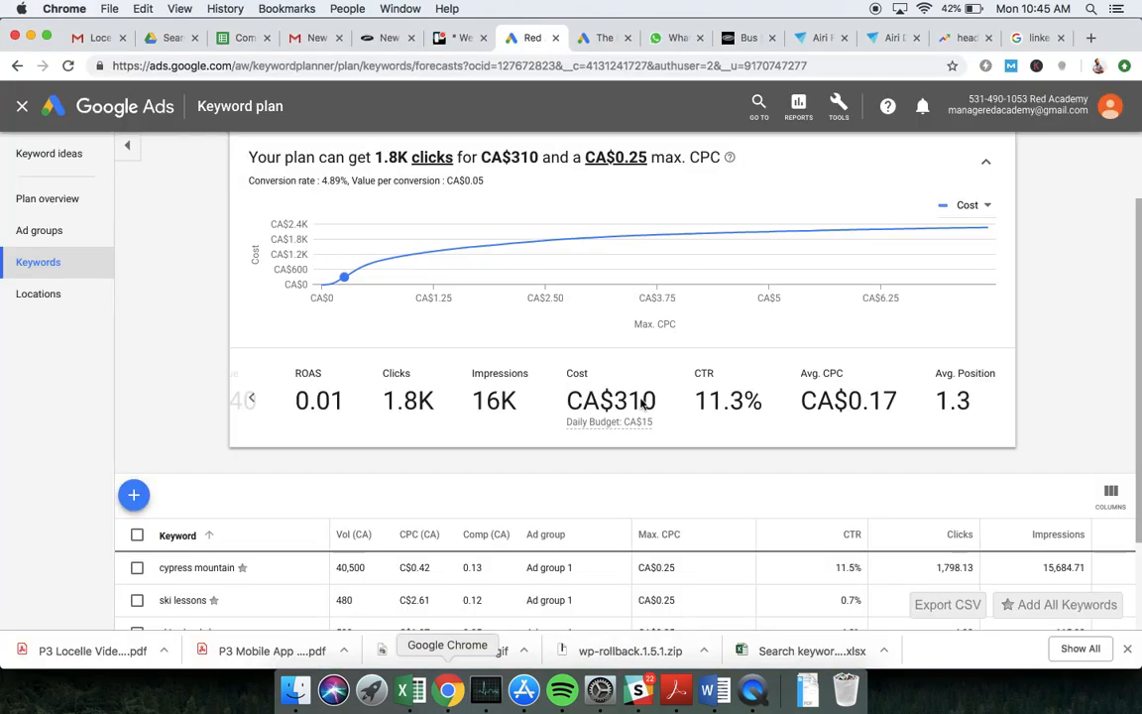
pyautogui.click(1089, 40)
pyautogui.write('facebook')
pyautogui.press('Delete')
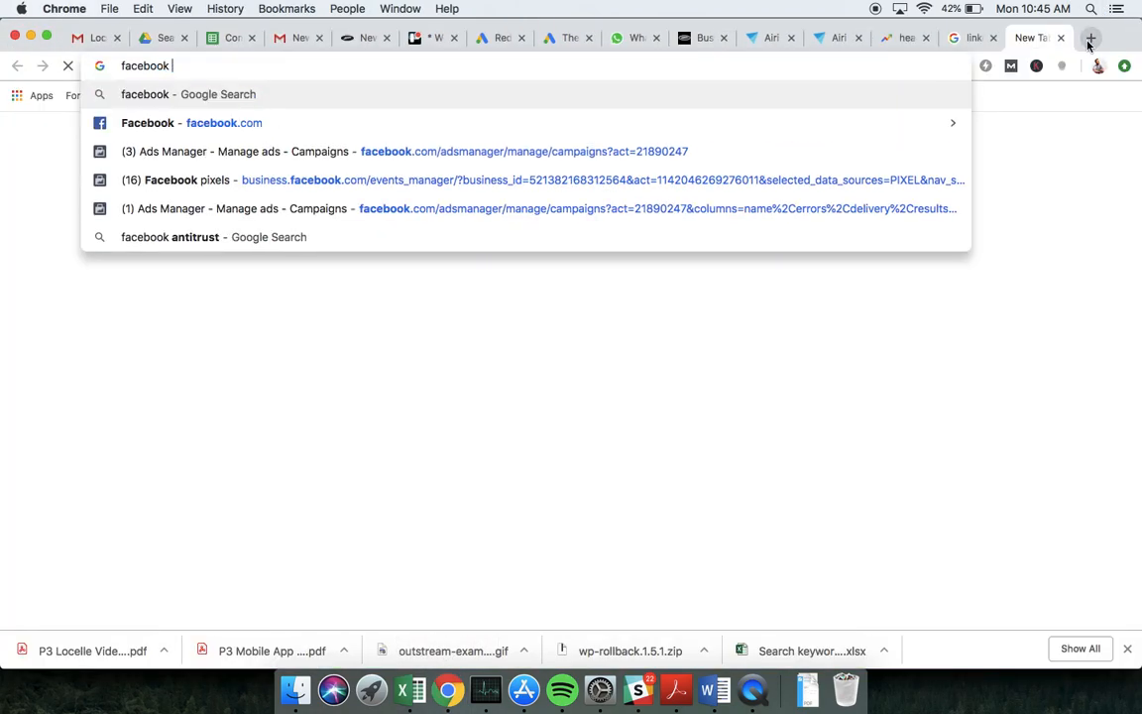
pyautogui.write('ads ')
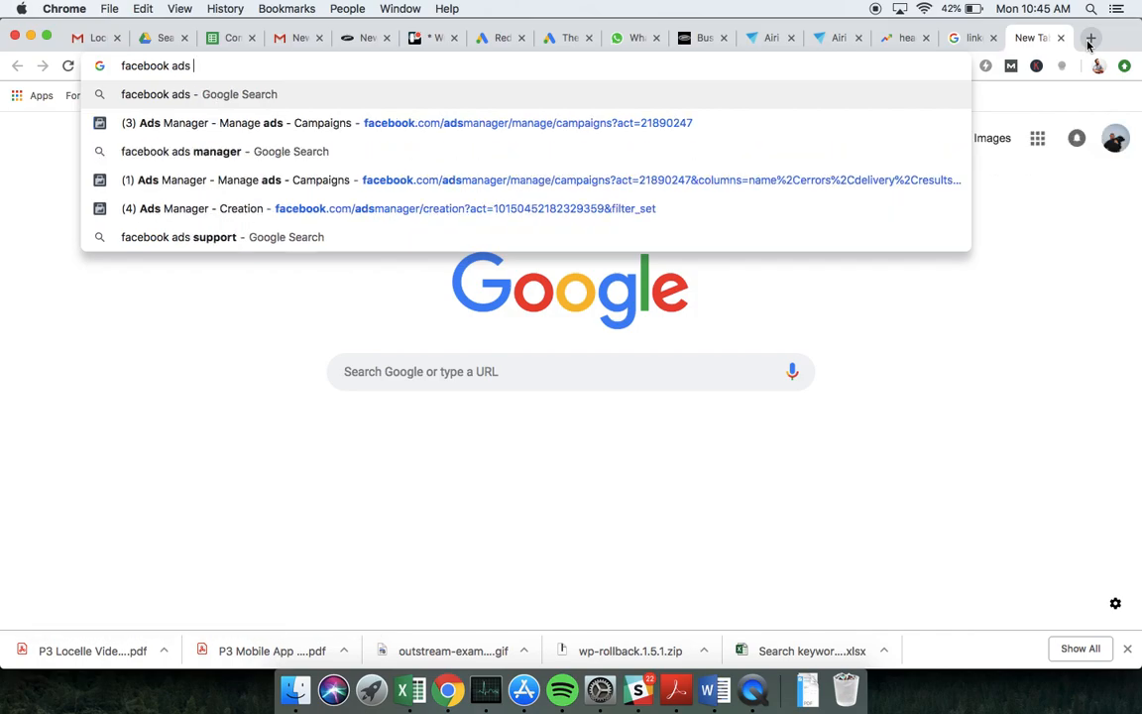
pyautogui.write('benchmarks')
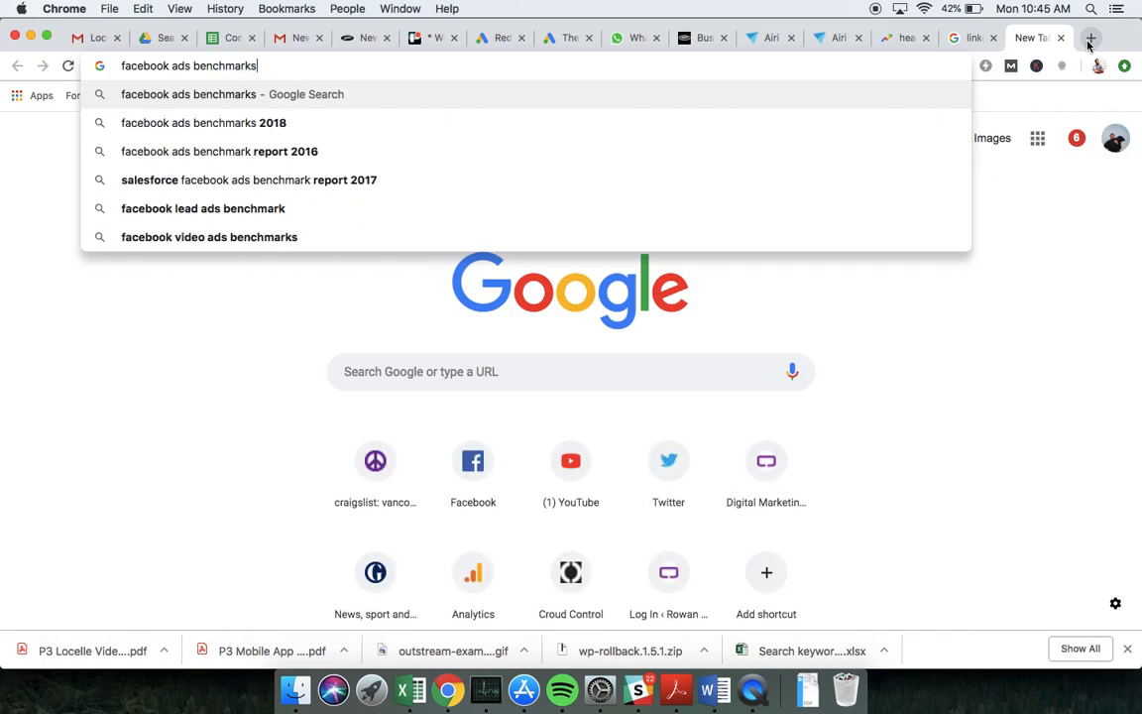
pyautogui.press('Return')
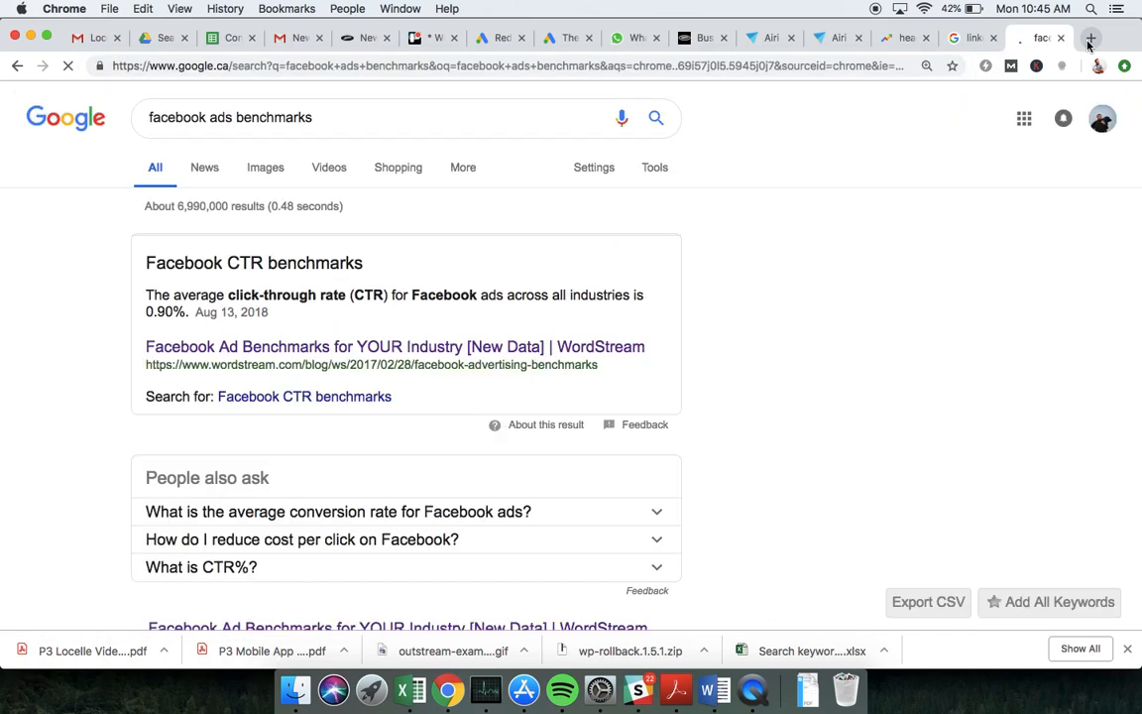
pyautogui.scroll(-4, 470, 259)
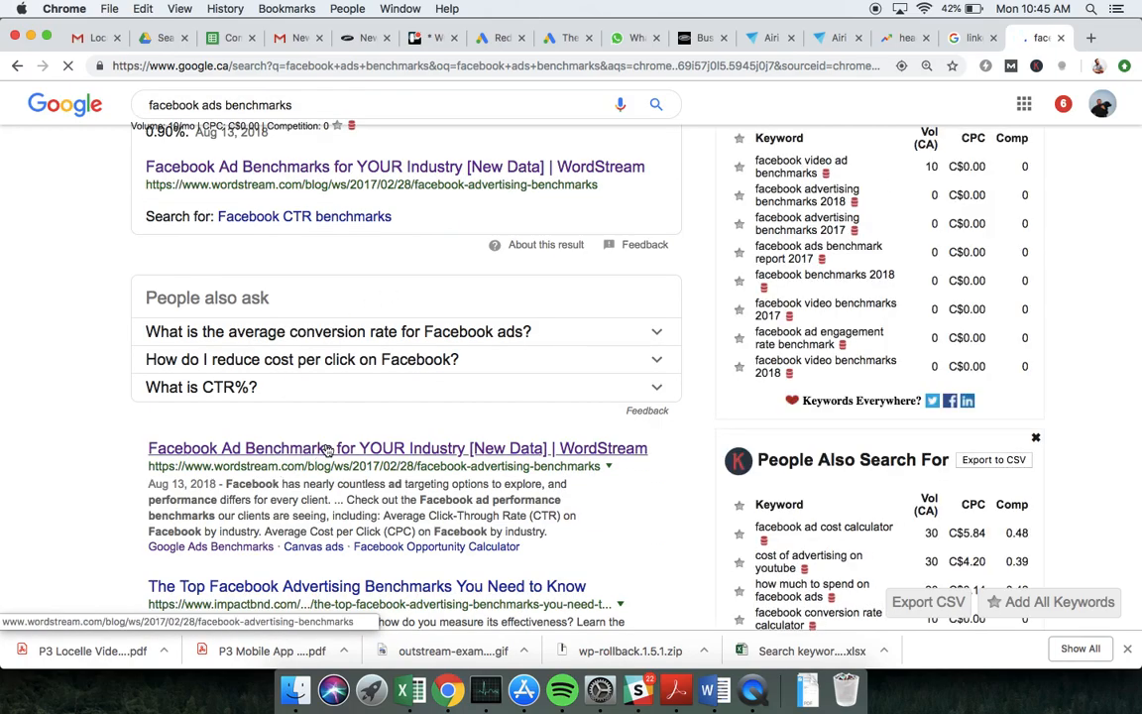
pyautogui.click(327, 448)
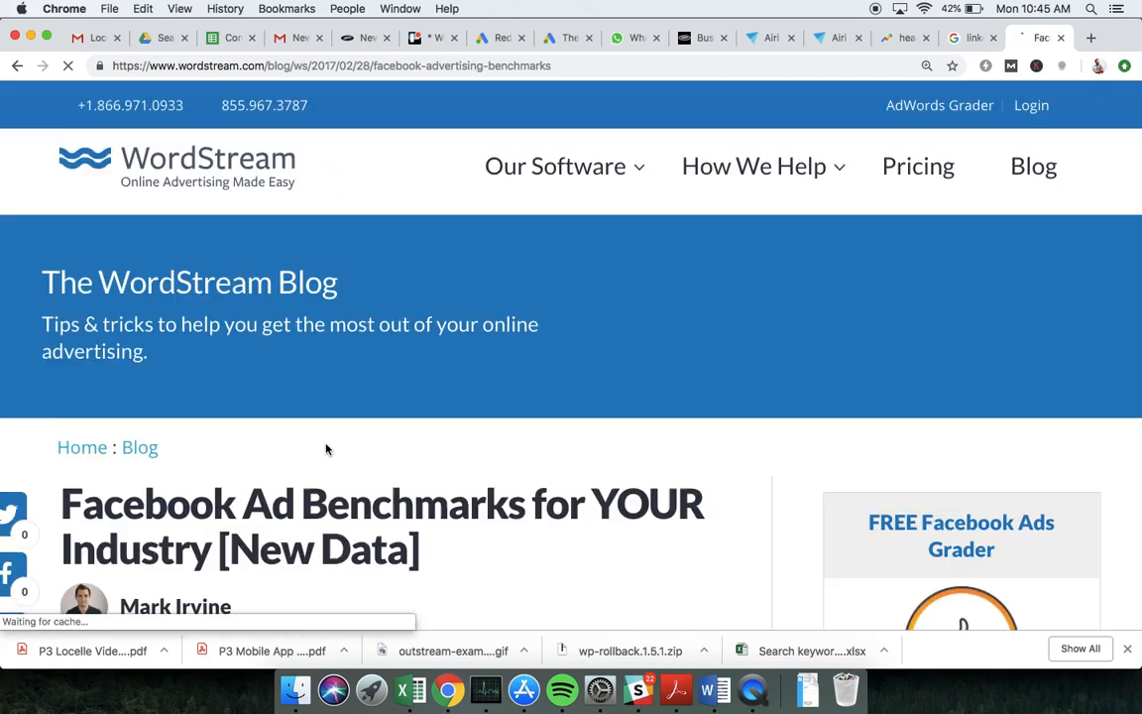
# Look up the Travel & Hospitality average CPC in the article and enter 0.63 as the Facebook CPC in the Excel workbook
pyautogui.scroll(-5, 327, 449)
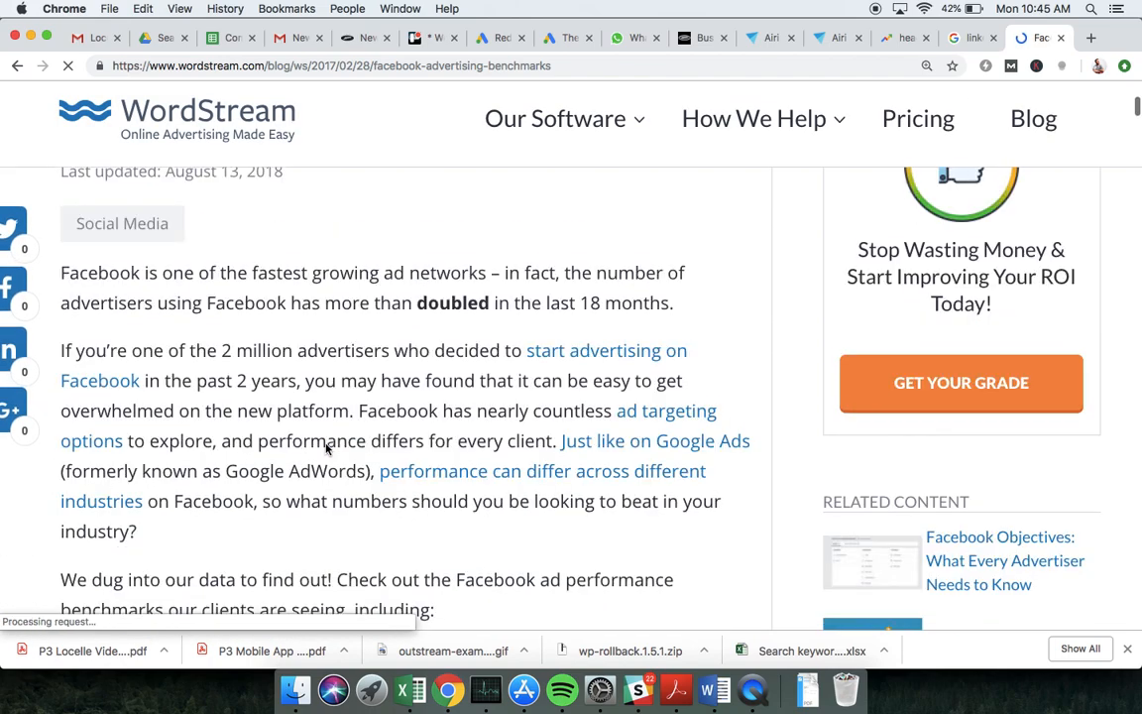
pyautogui.scroll(-9, 327, 449)
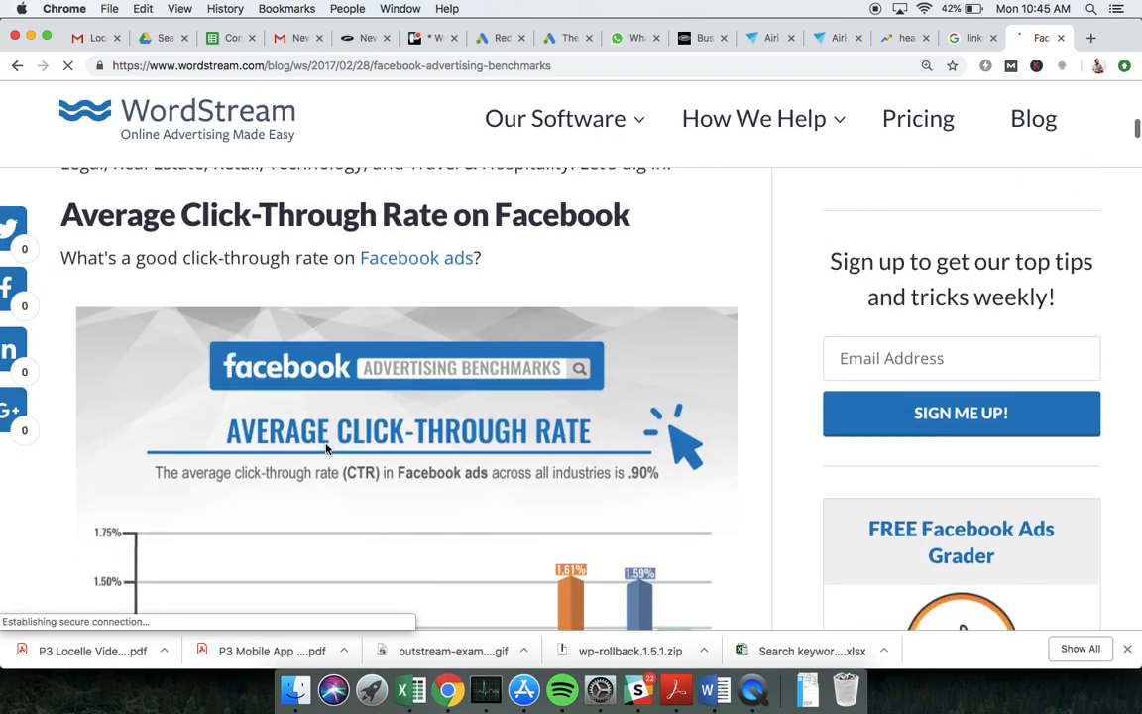
pyautogui.scroll(-9, 327, 449)
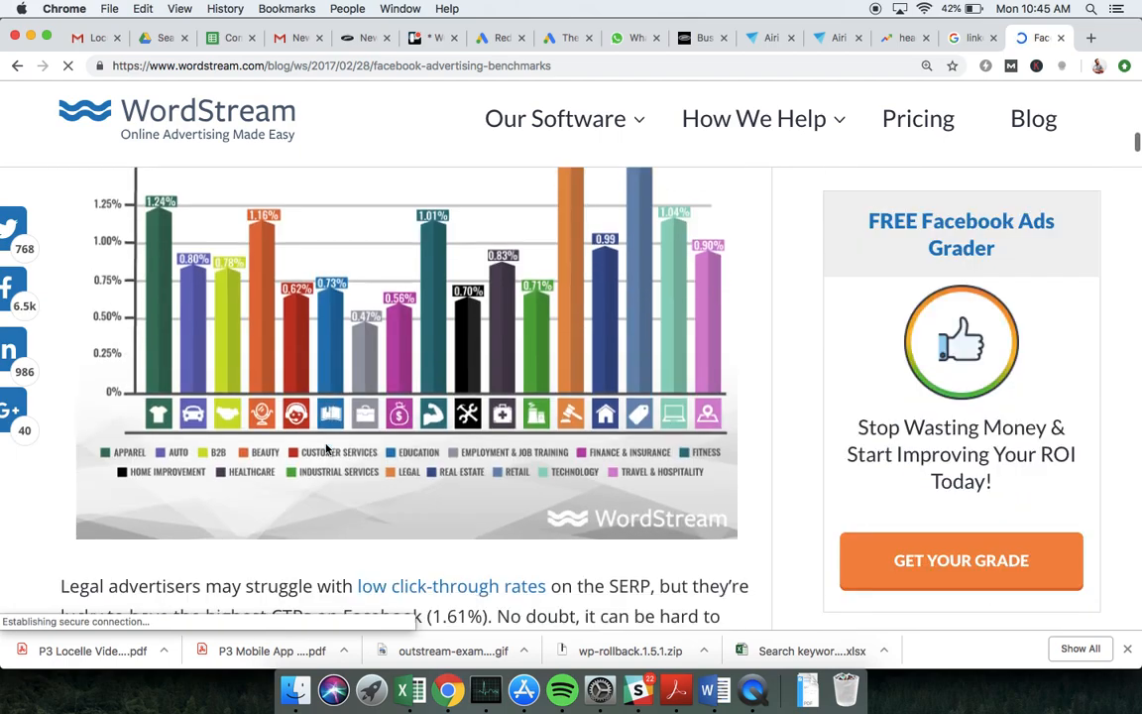
pyautogui.scroll(-14, 389, 350)
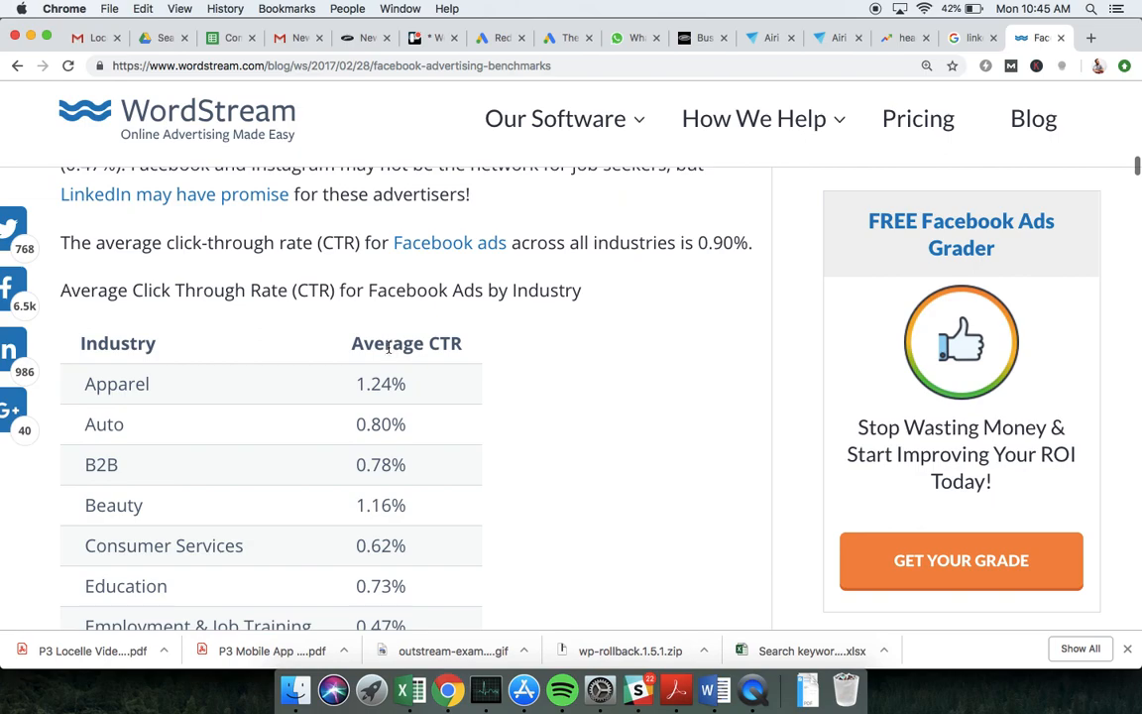
pyautogui.scroll(-2, 388, 347)
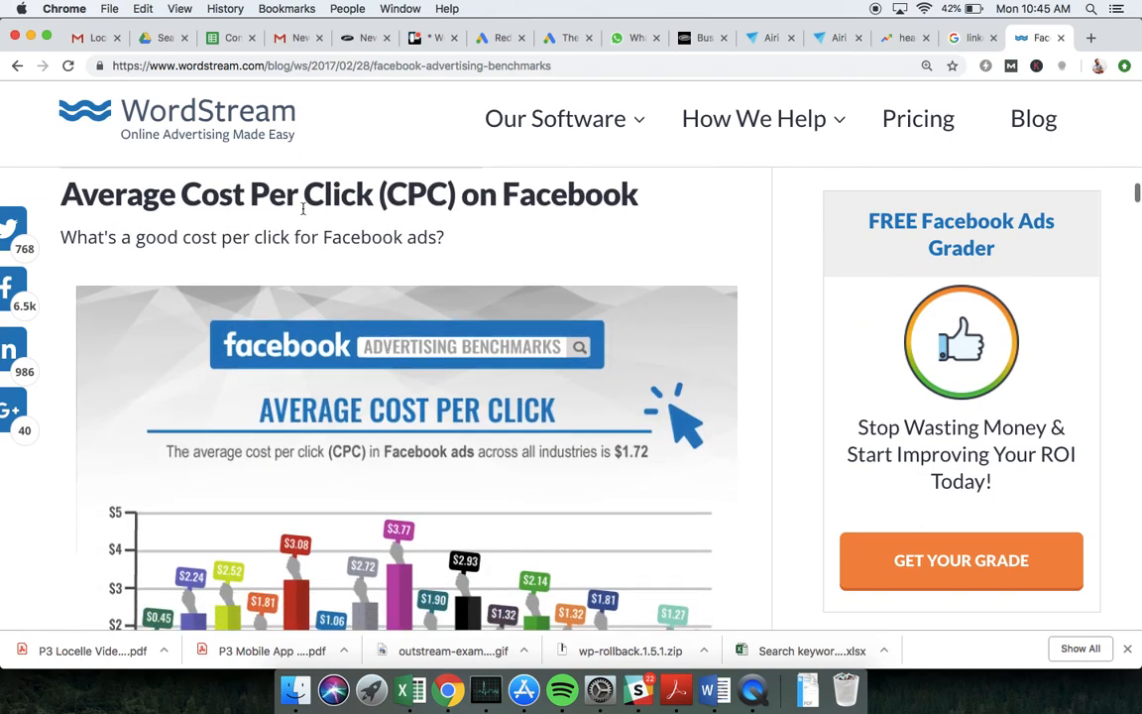
pyautogui.scroll(-3, 532, 227)
pyautogui.scroll(-1, 532, 227)
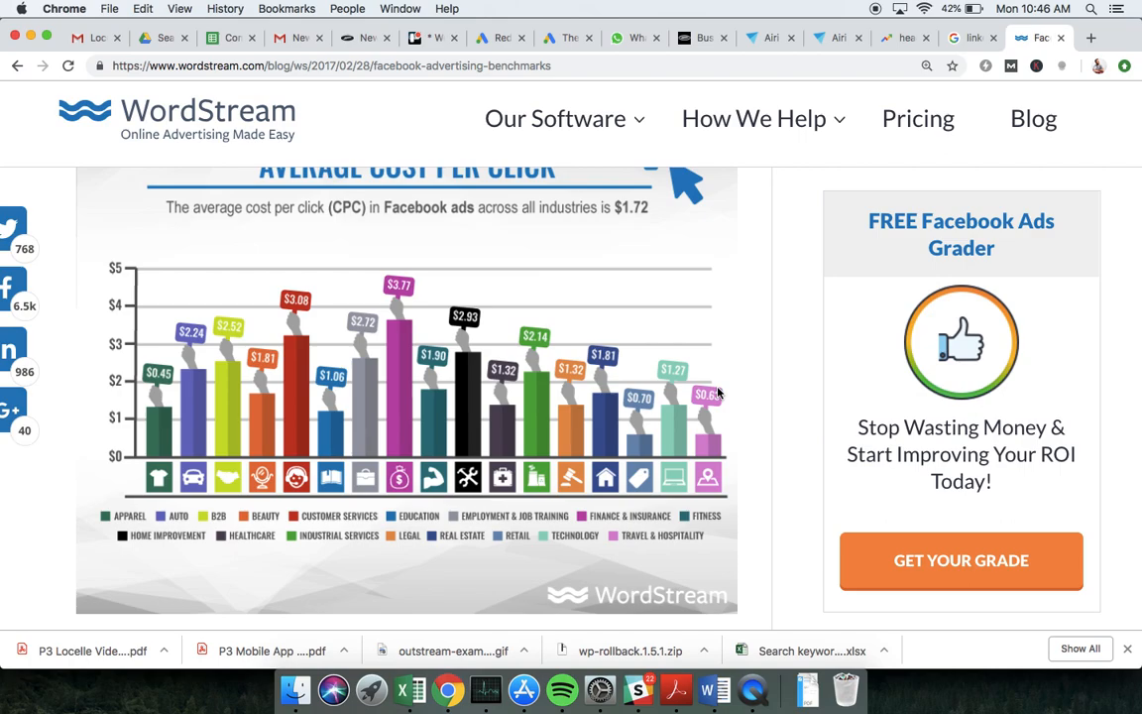
pyautogui.press('super+Tab')
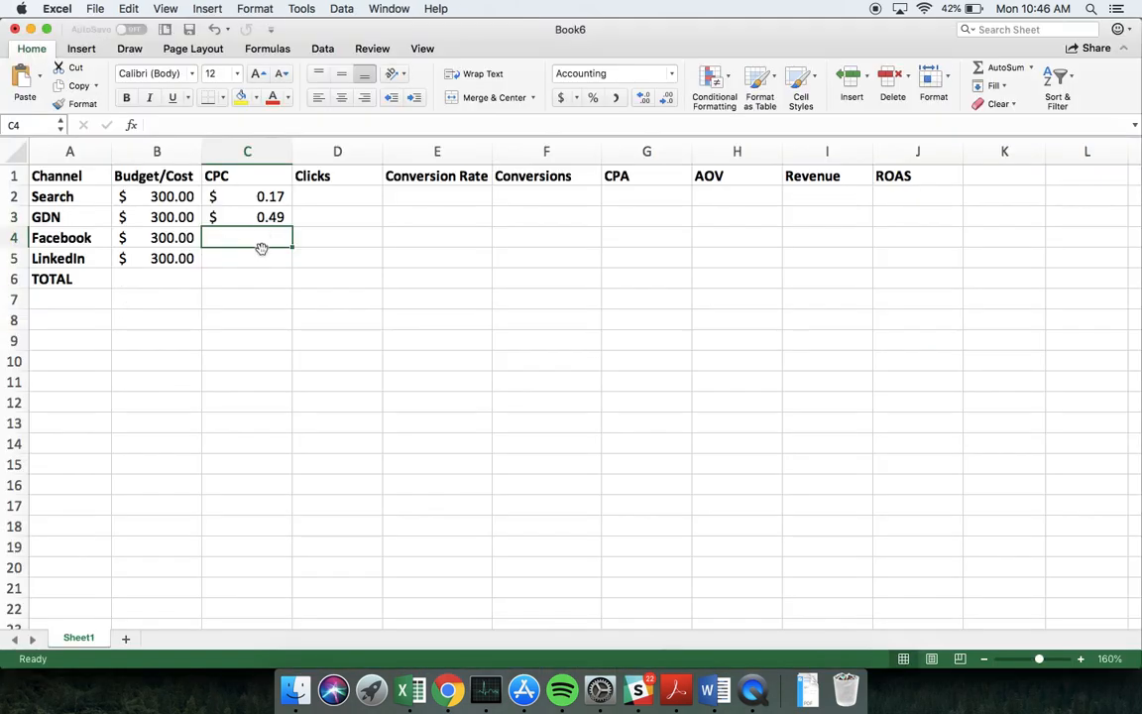
pyautogui.write('0.63')
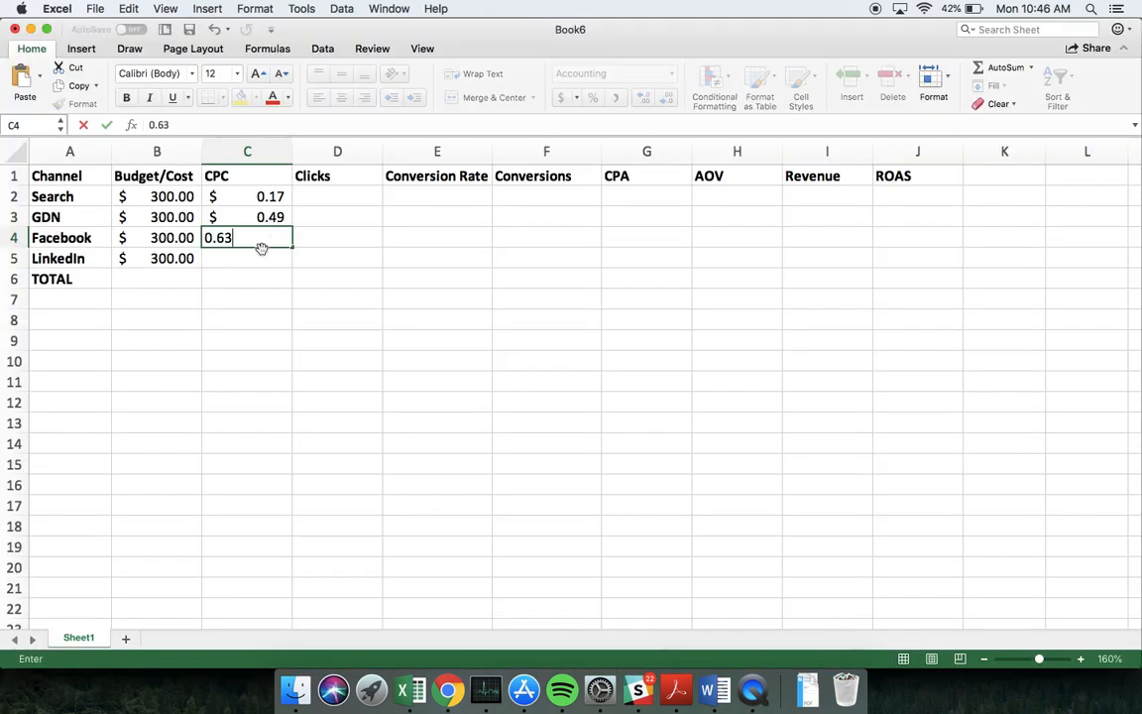
pyautogui.press('Return')
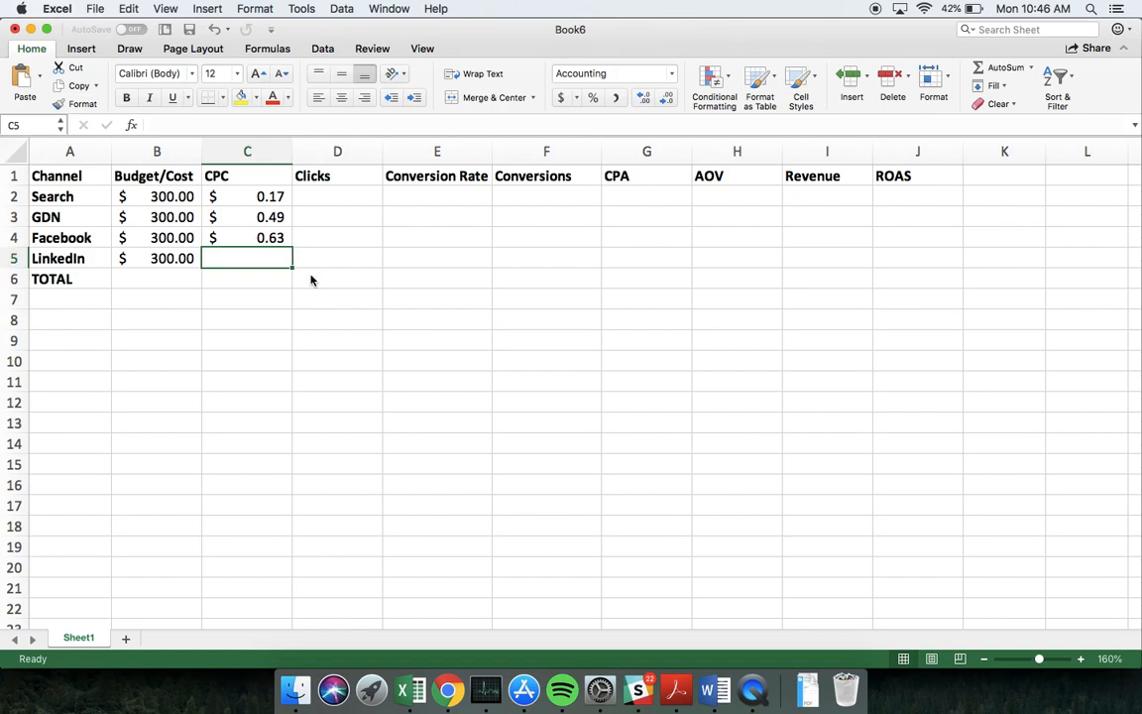
# Switch to the LinkedIn CPC benchmark search results in Chrome and open HubSpot's "5 Things We've Learned After a Year With LinkedIn Ads" article
pyautogui.press('super+Tab')
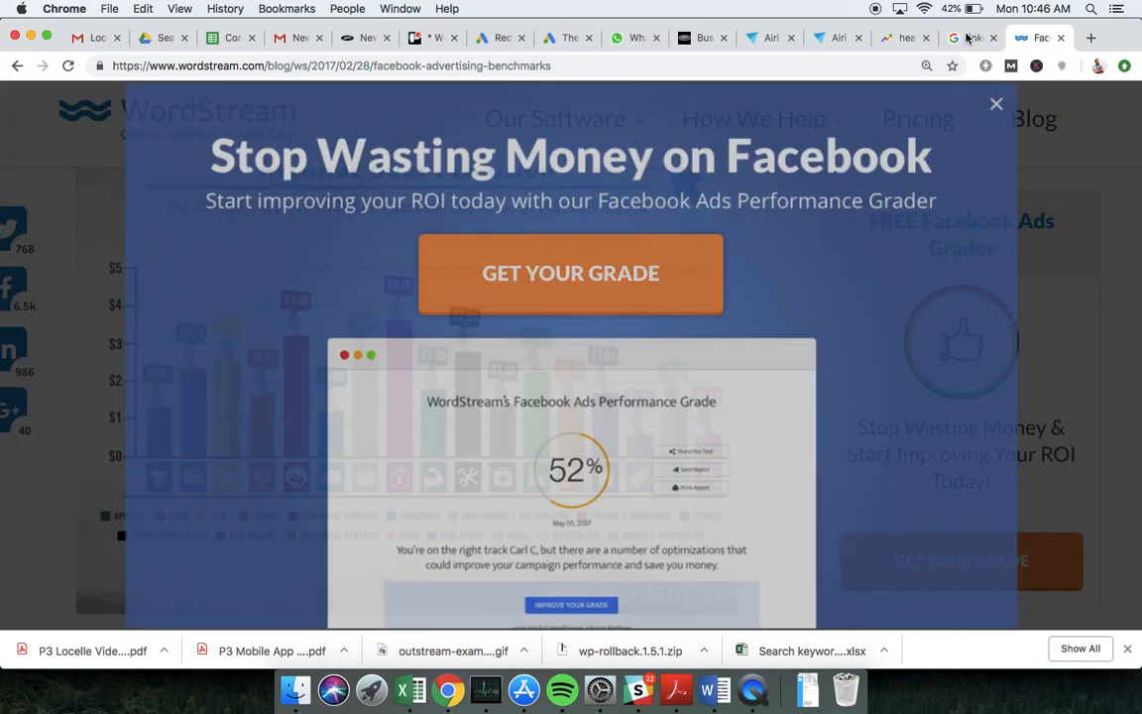
pyautogui.click(967, 38)
pyautogui.scroll(5, 387, 198)
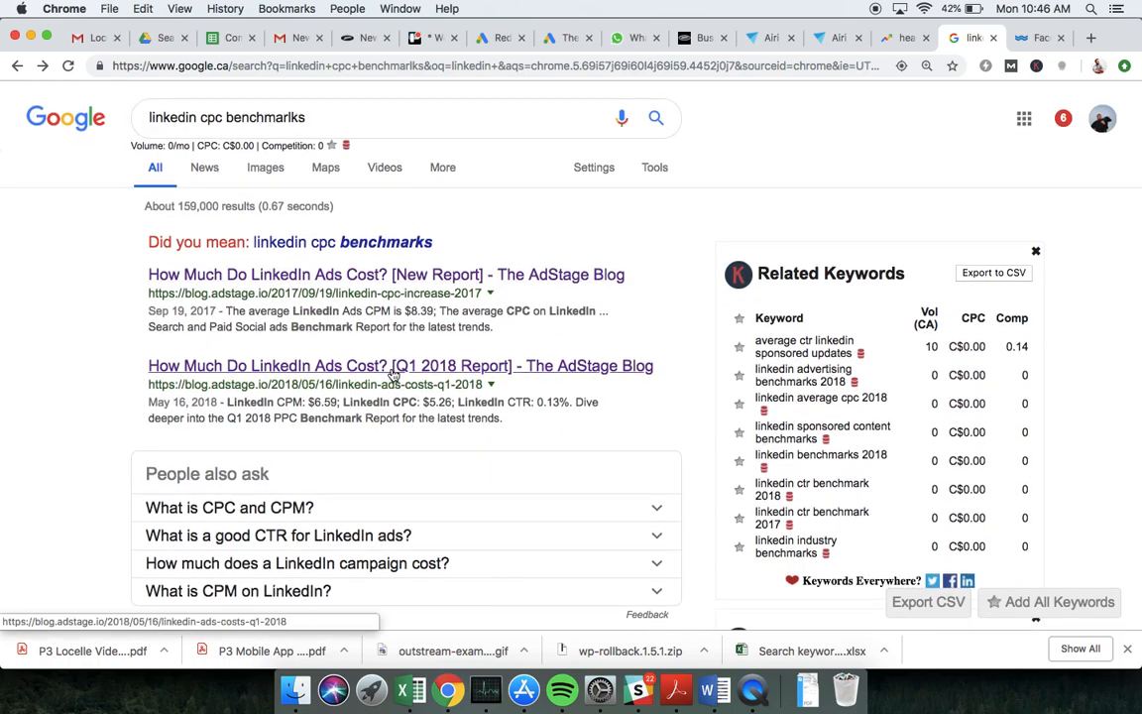
pyautogui.scroll(-2, 393, 375)
pyautogui.scroll(-3, 394, 375)
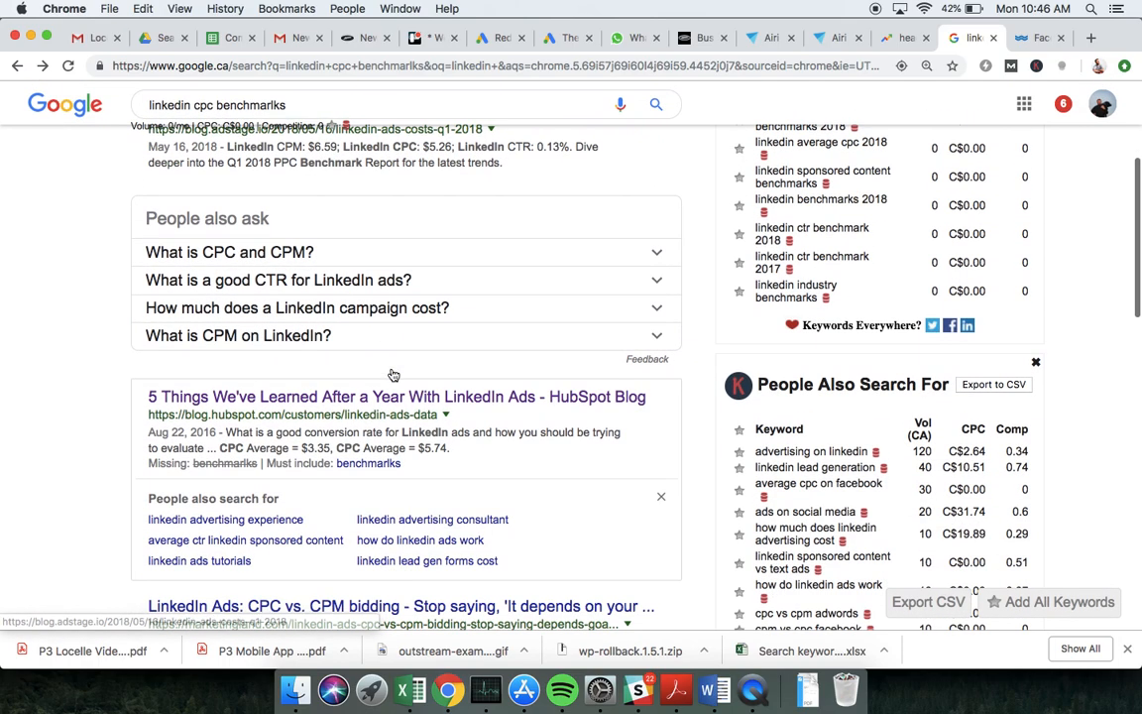
pyautogui.click(312, 399)
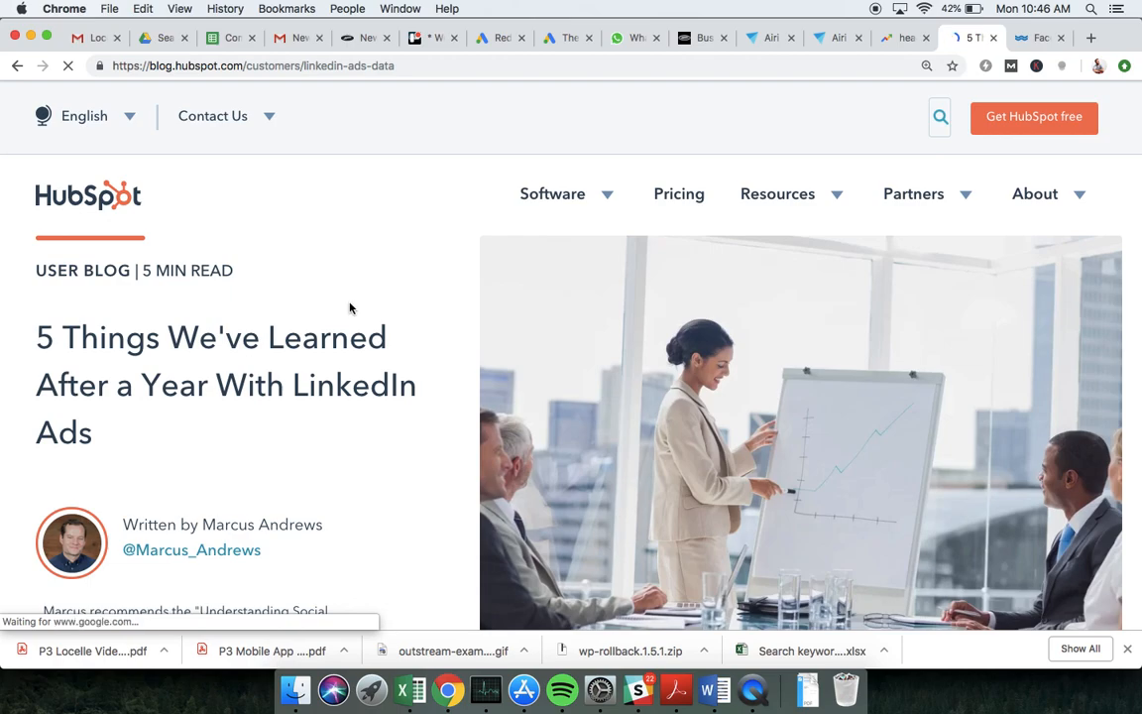
# Look up LinkedIn's average CPC in the HubSpot article's budget comparison table, copy the figure 5.74 and switch back to the Excel workbook
pyautogui.scroll(-1, 349, 309)
pyautogui.scroll(-2, 349, 309)
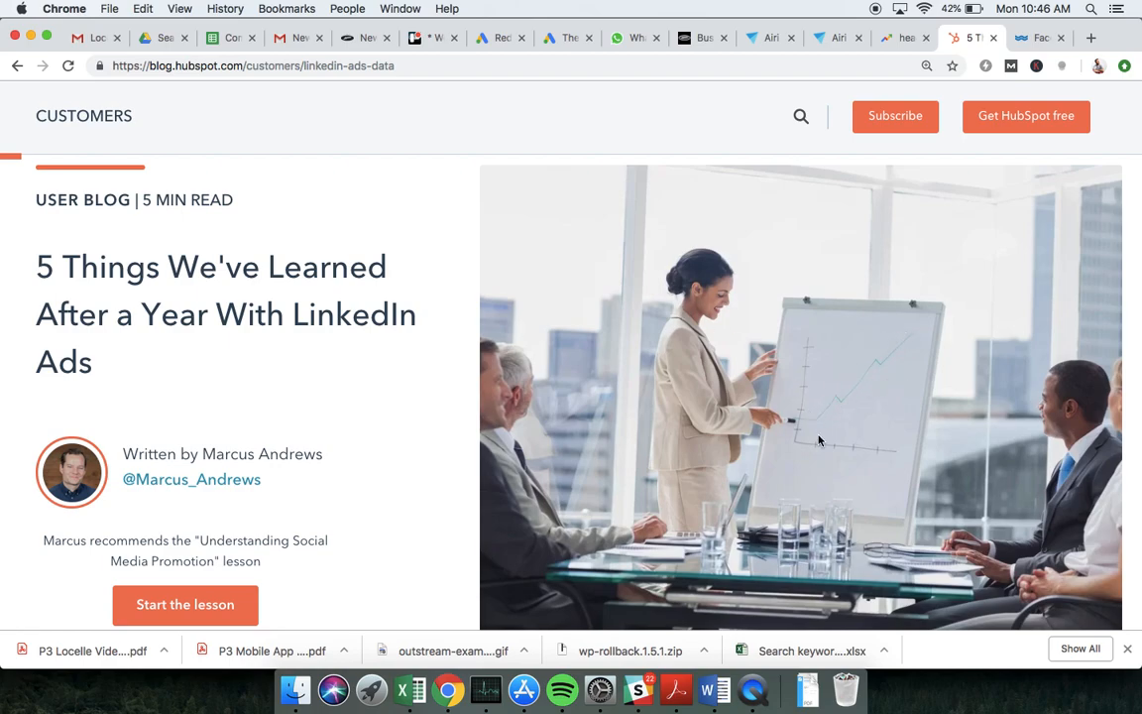
pyautogui.scroll(-5, 415, 375)
pyautogui.scroll(-15, 415, 375)
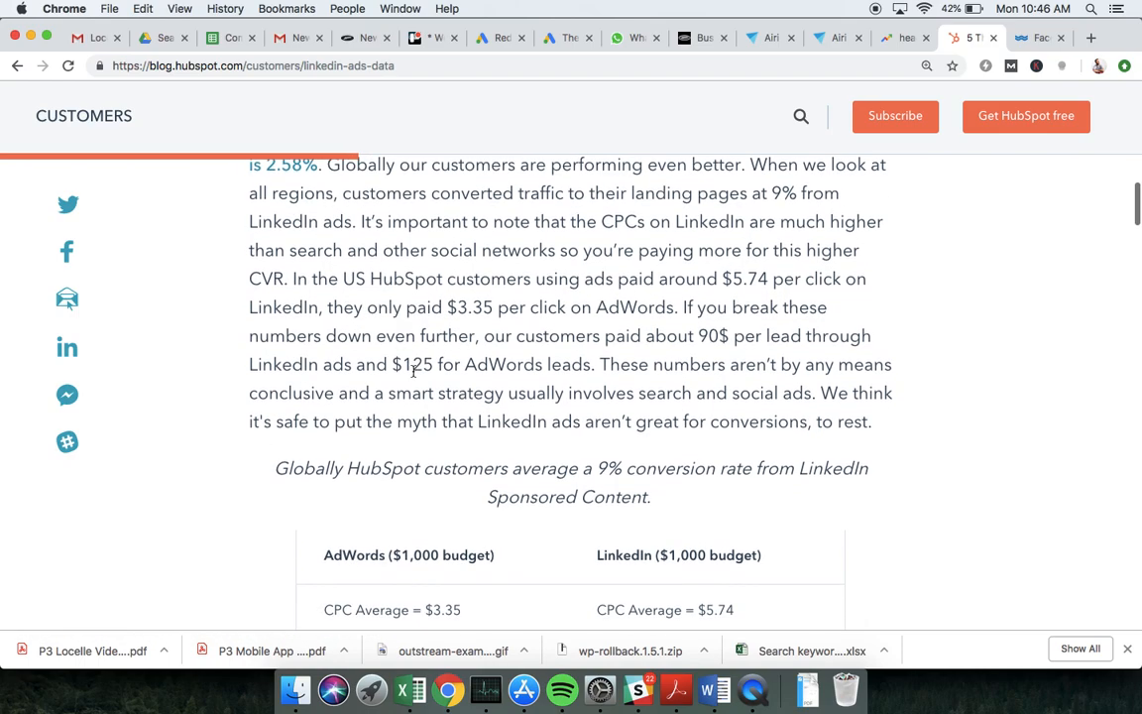
pyautogui.scroll(-3, 415, 370)
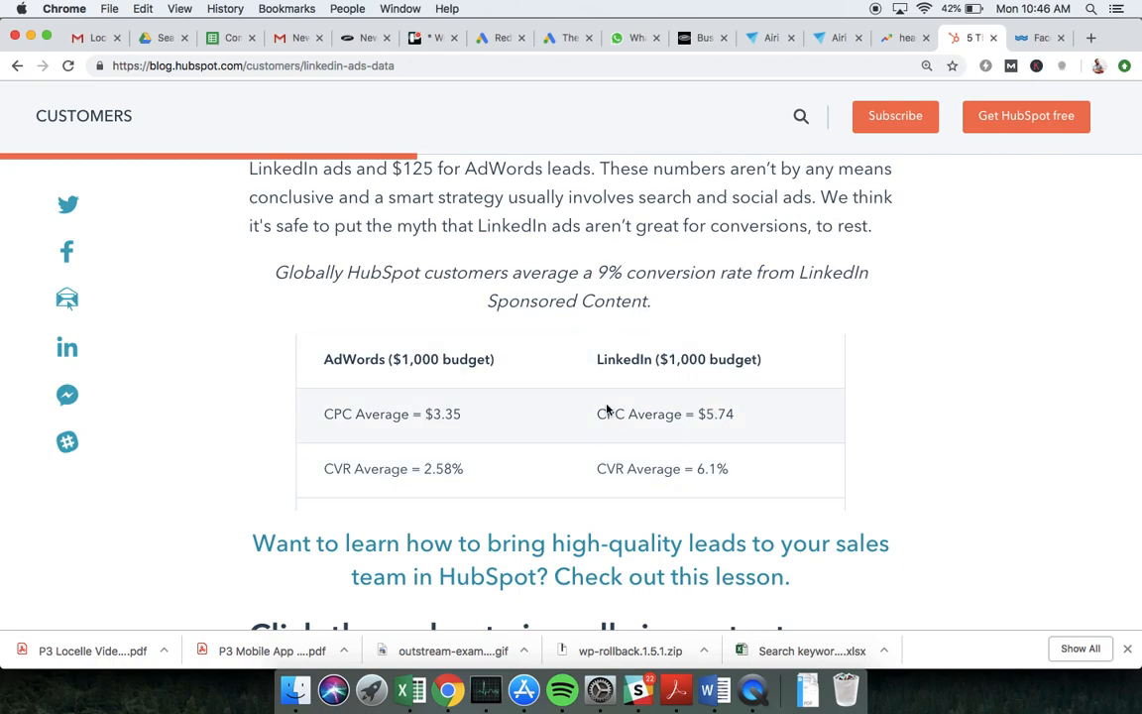
pyautogui.moveTo(740, 415); pyautogui.dragTo(707, 414)
pyautogui.press('super+c')
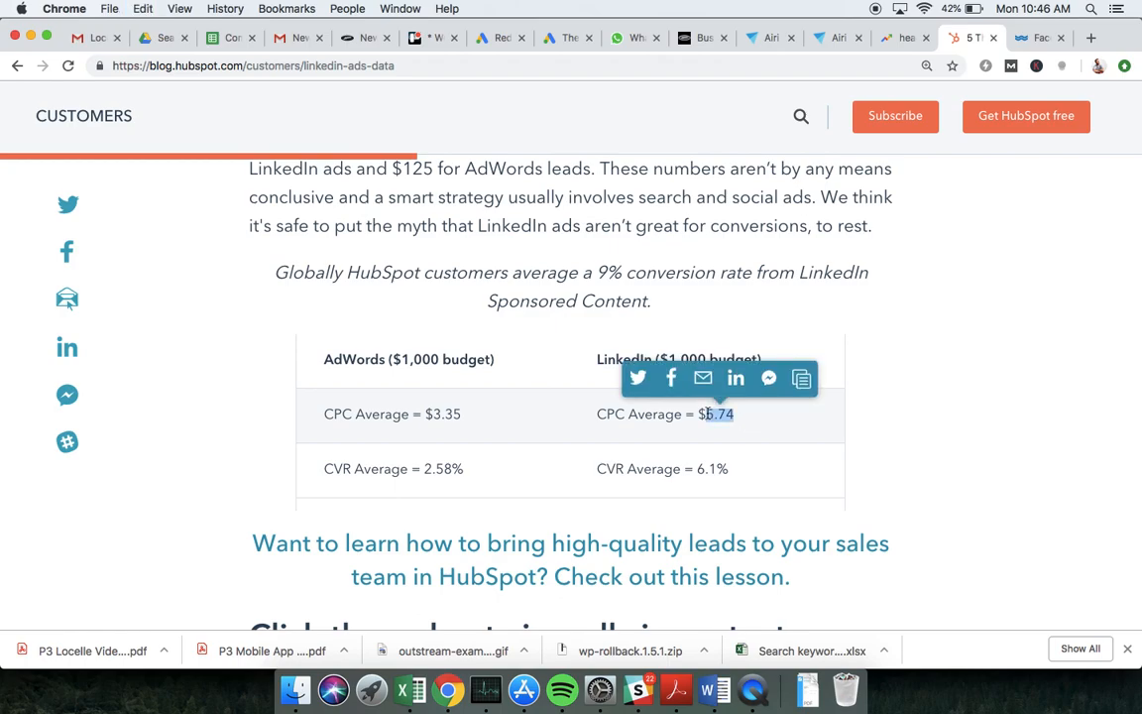
pyautogui.press('super+Tab')
pyautogui.press('super+v')
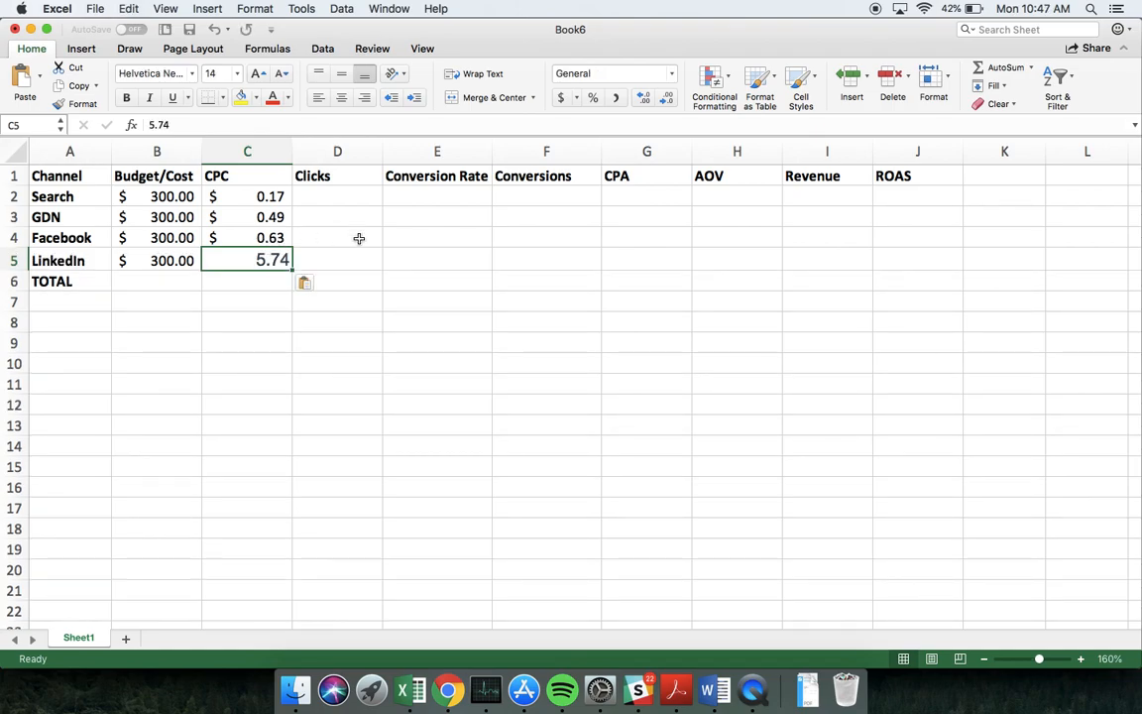
pyautogui.press('super+Tab')
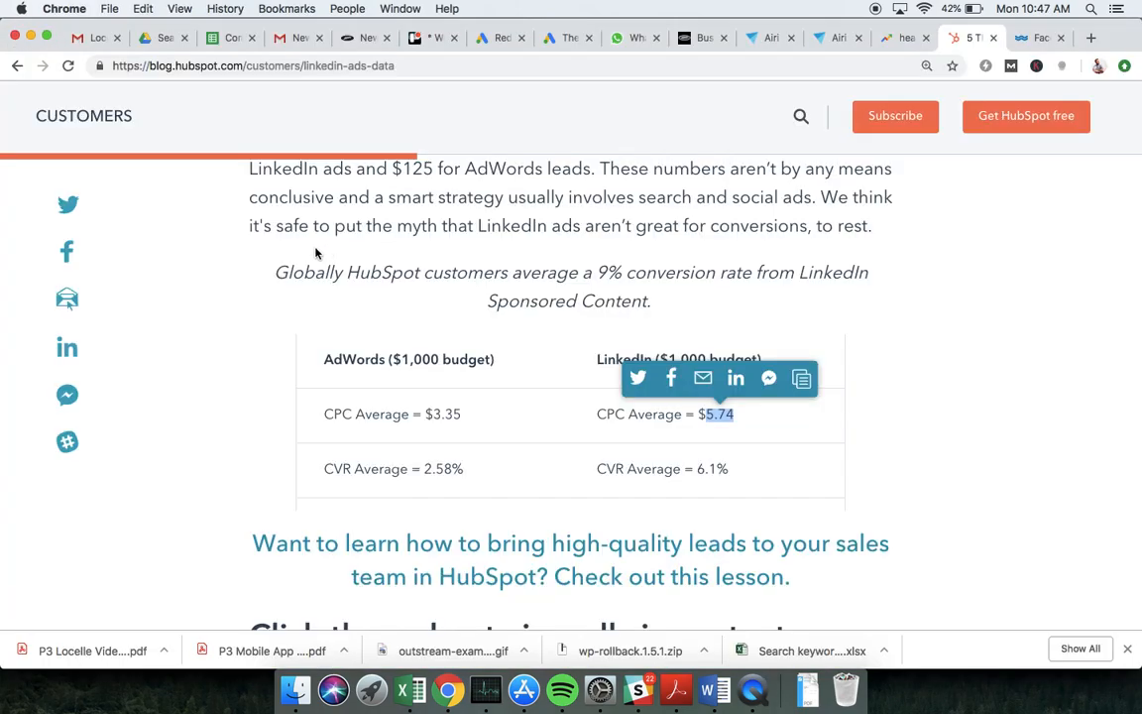
pyautogui.press('super+Tab')
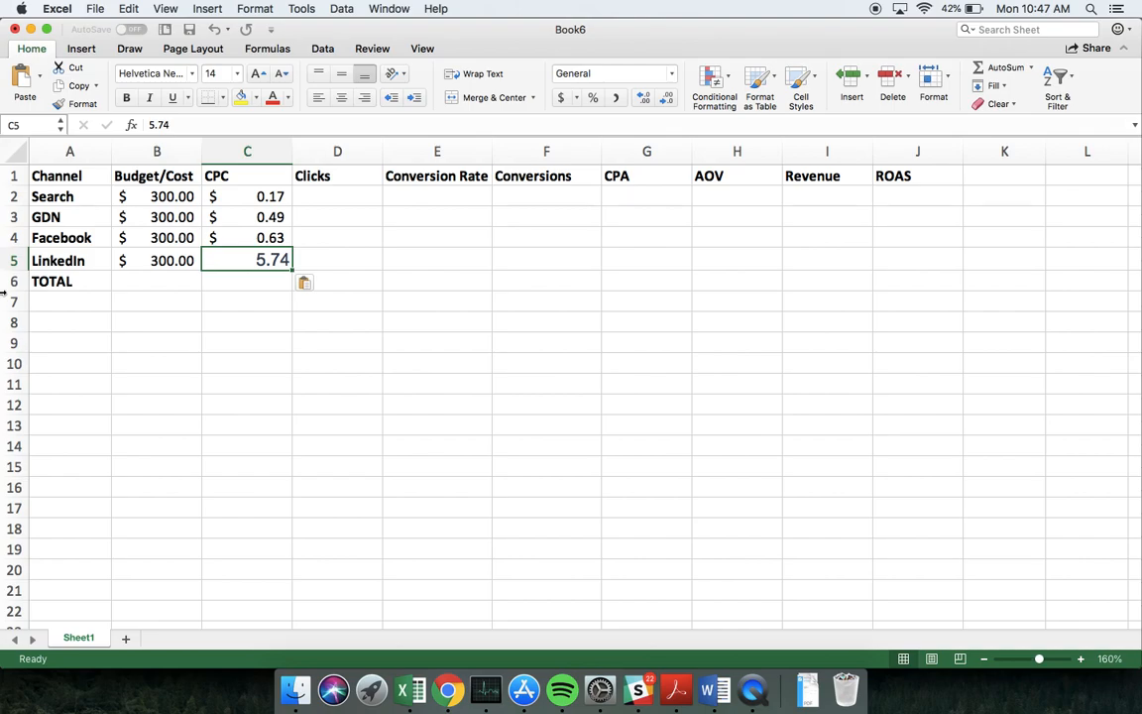
pyautogui.press('Delete')
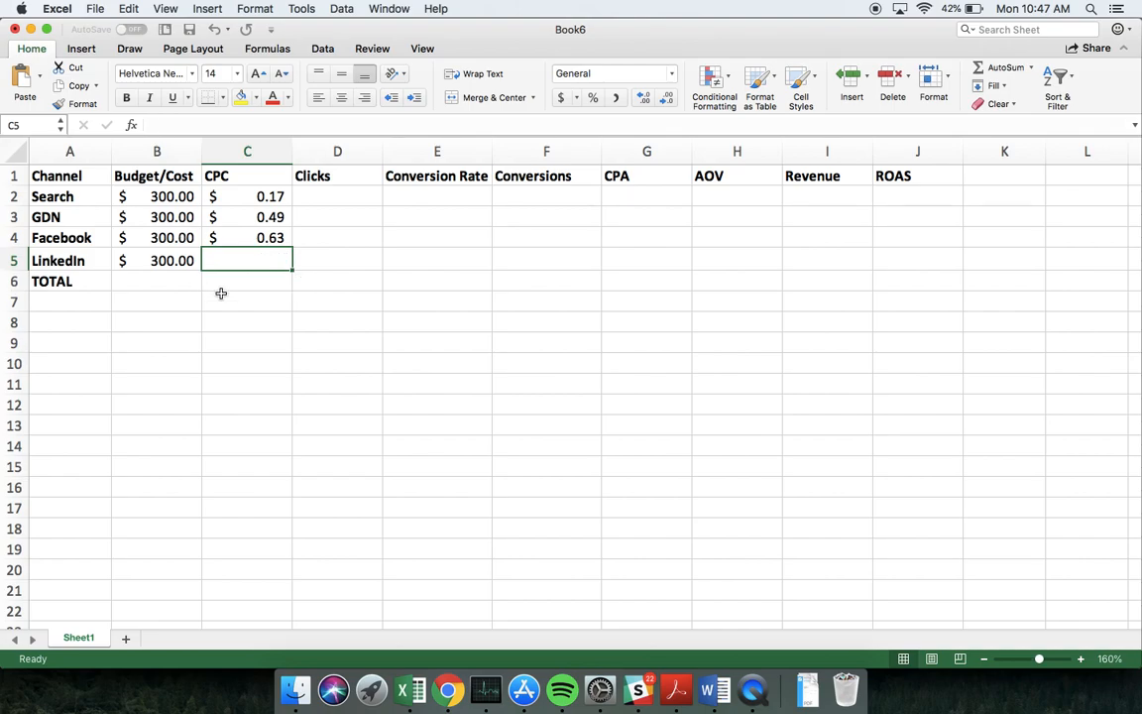
pyautogui.write('5.')
pyautogui.press('BackSpace')
pyautogui.press('BackSpace')
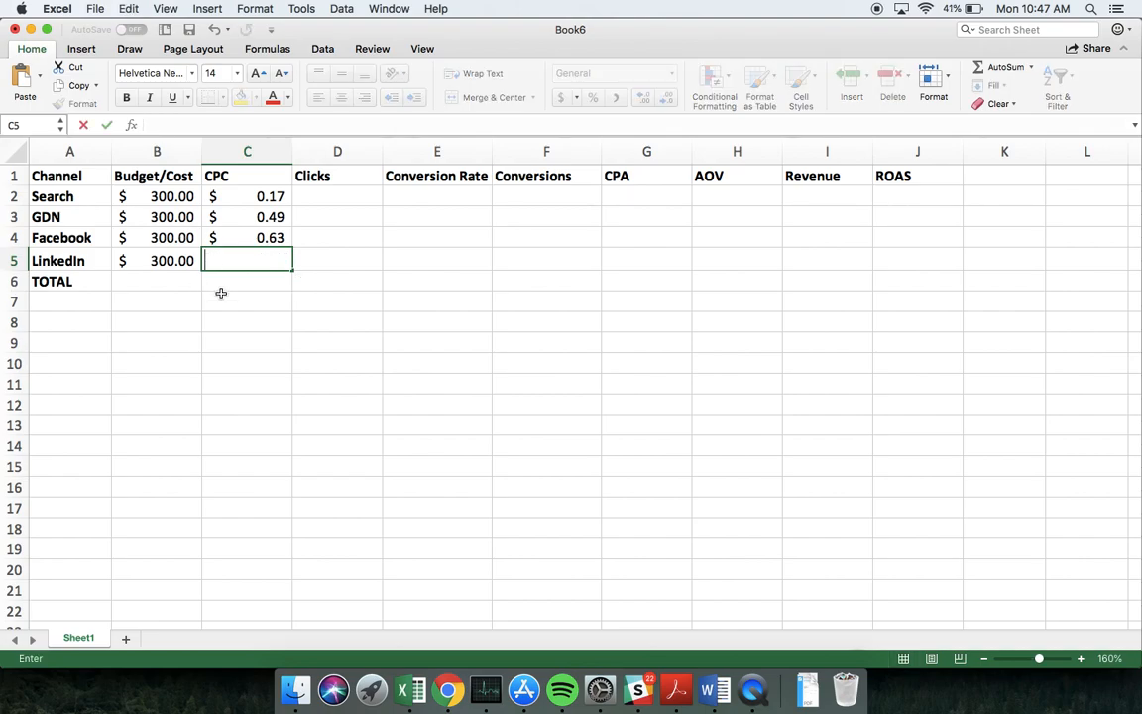
pyautogui.press('super+z')
pyautogui.press('Escape')
pyautogui.press('super+z')
pyautogui.press('super+z')
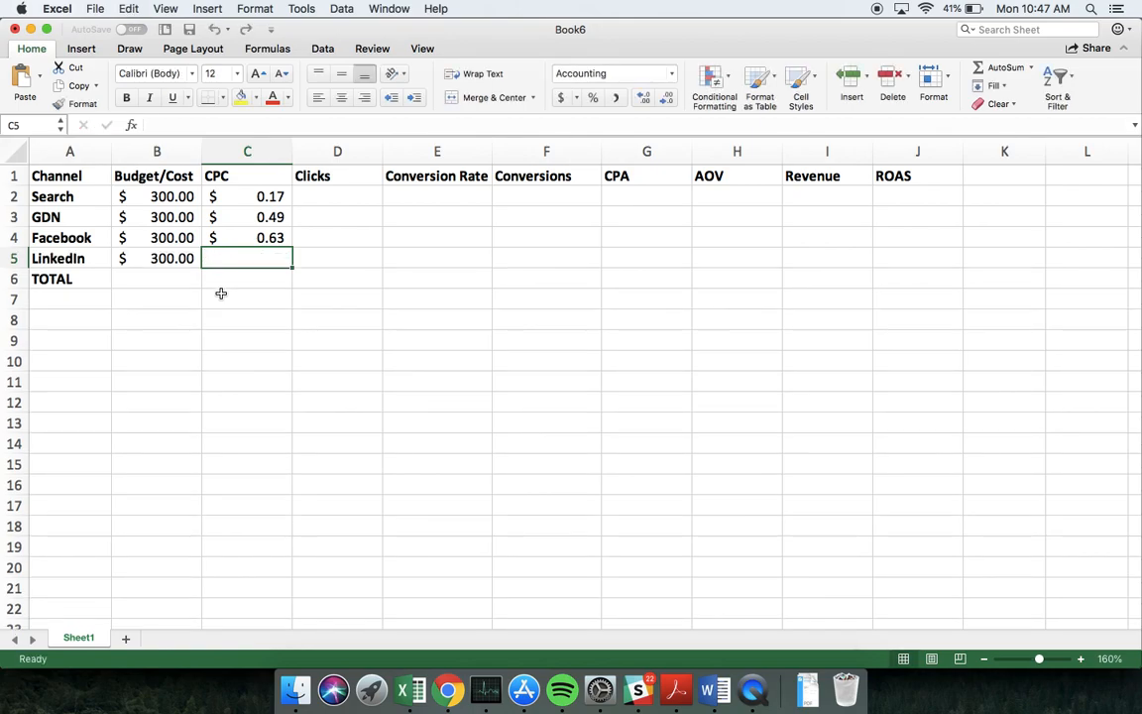
# Enter 5.74 as the LinkedIn CPC in cell C5
pyautogui.write('5.74')
pyautogui.press('Return')
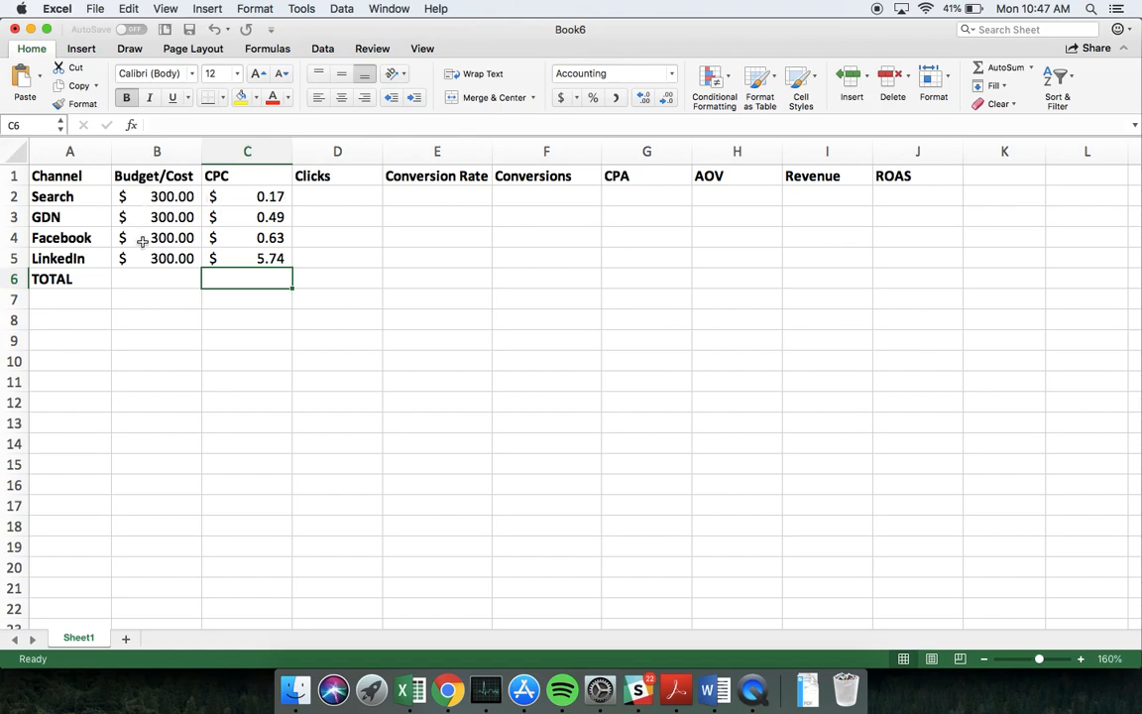
# Calculate Search clicks in D2 with the formula =B2/C2 and fill it down through the LinkedIn row
pyautogui.click(337, 195)
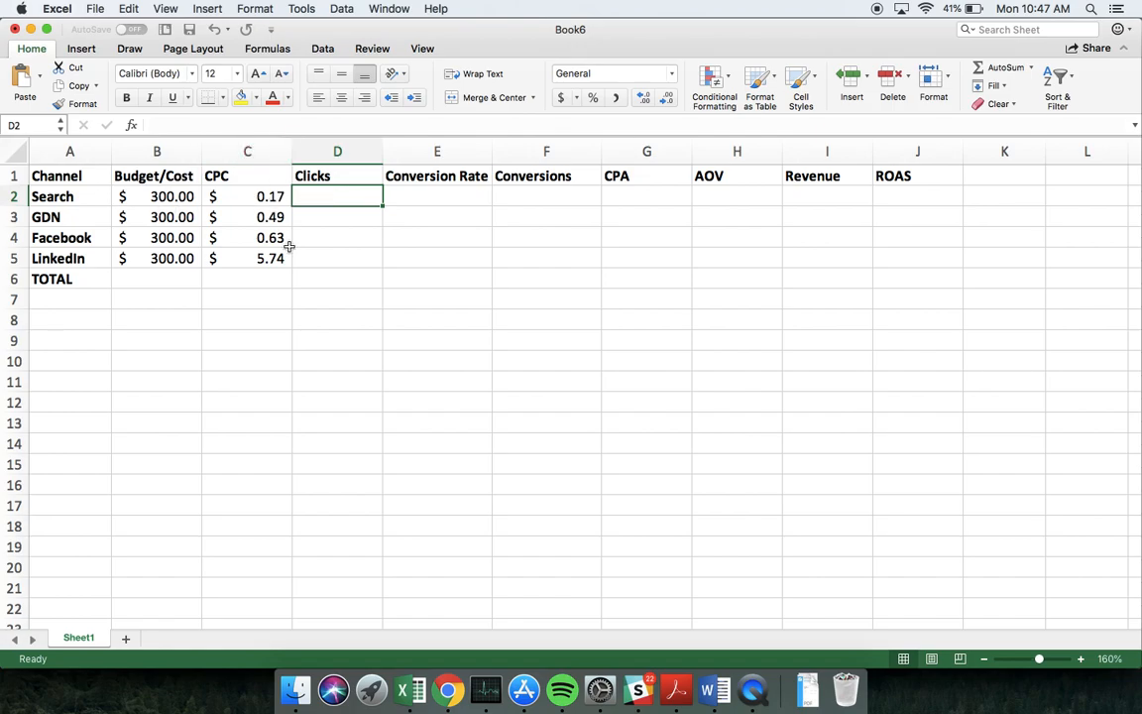
pyautogui.write('=')
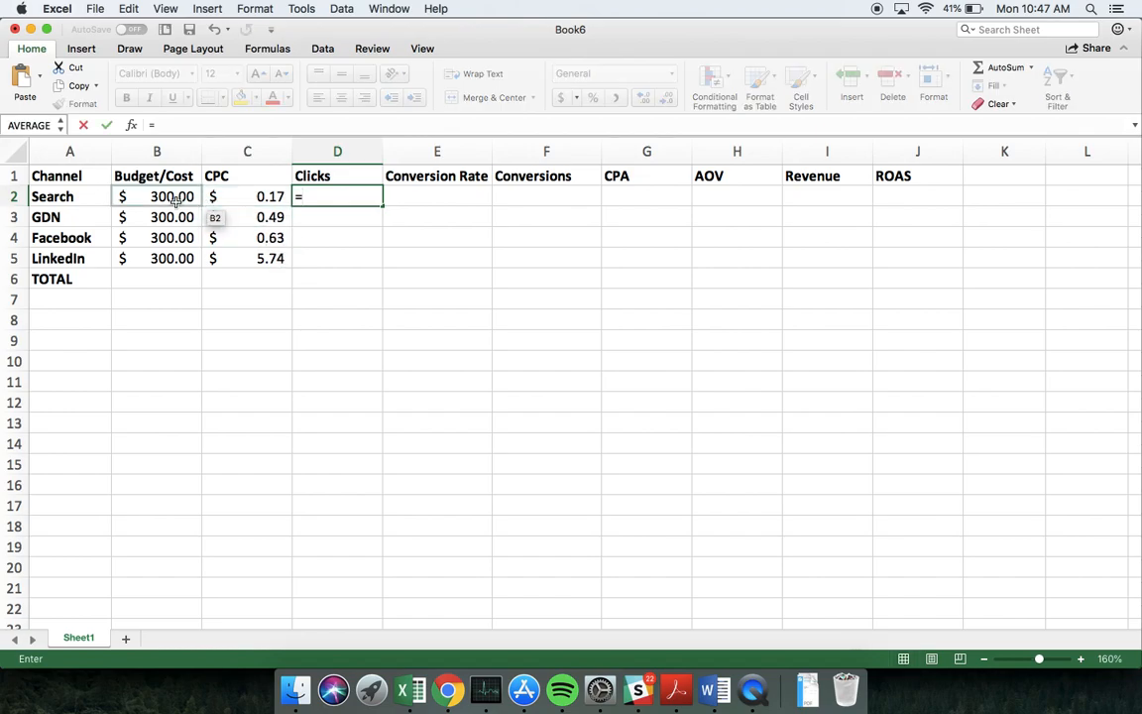
pyautogui.click(175, 198)
pyautogui.write('/')
pyautogui.click(265, 196)
pyautogui.press('Return')
pyautogui.click(372, 197)
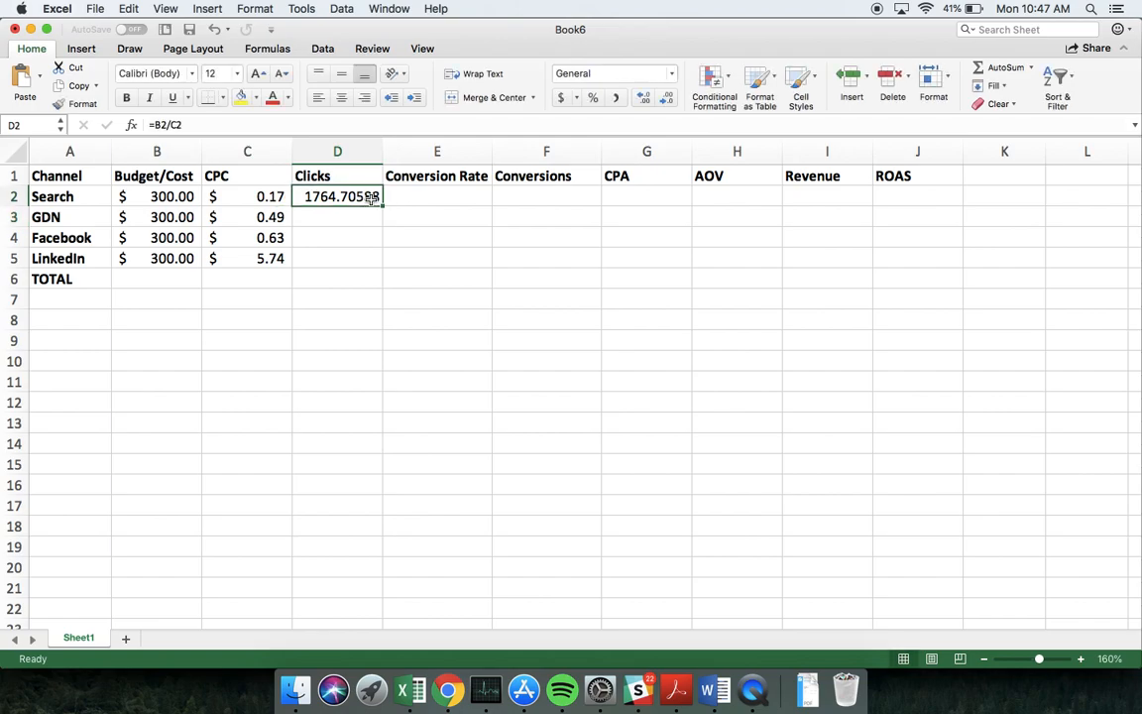
pyautogui.moveTo(382, 206); pyautogui.dragTo(381, 263)
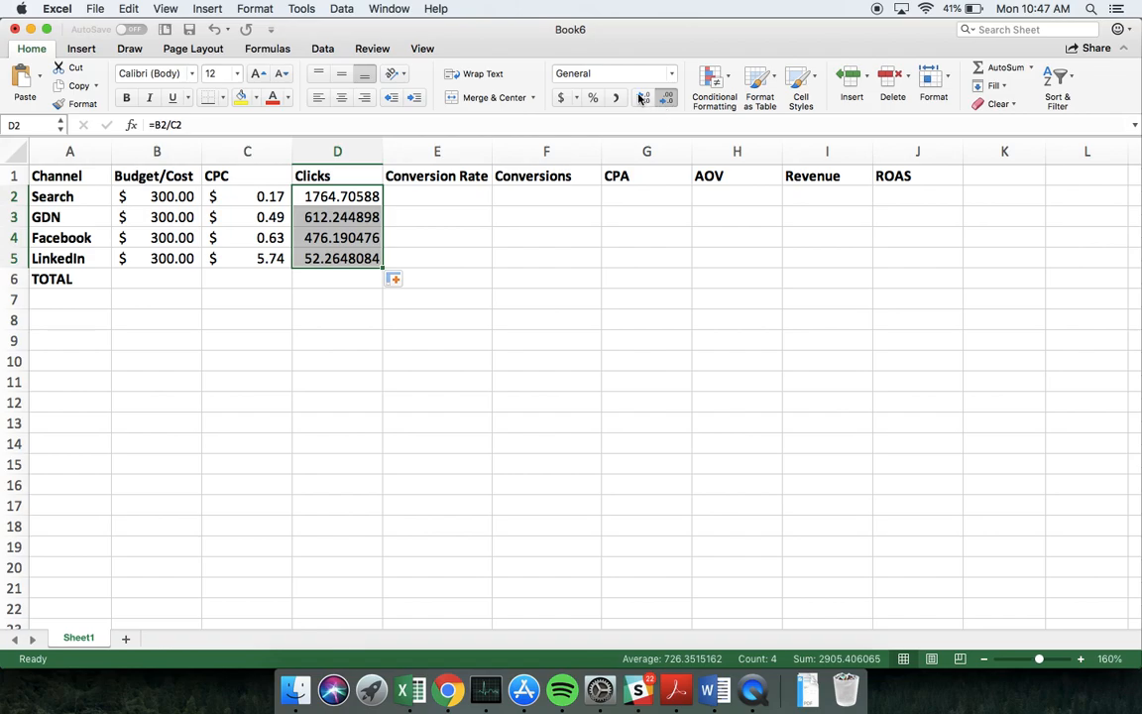
# Reduce the Clicks values in D2:D5 to zero decimal places
pyautogui.click(670, 99)
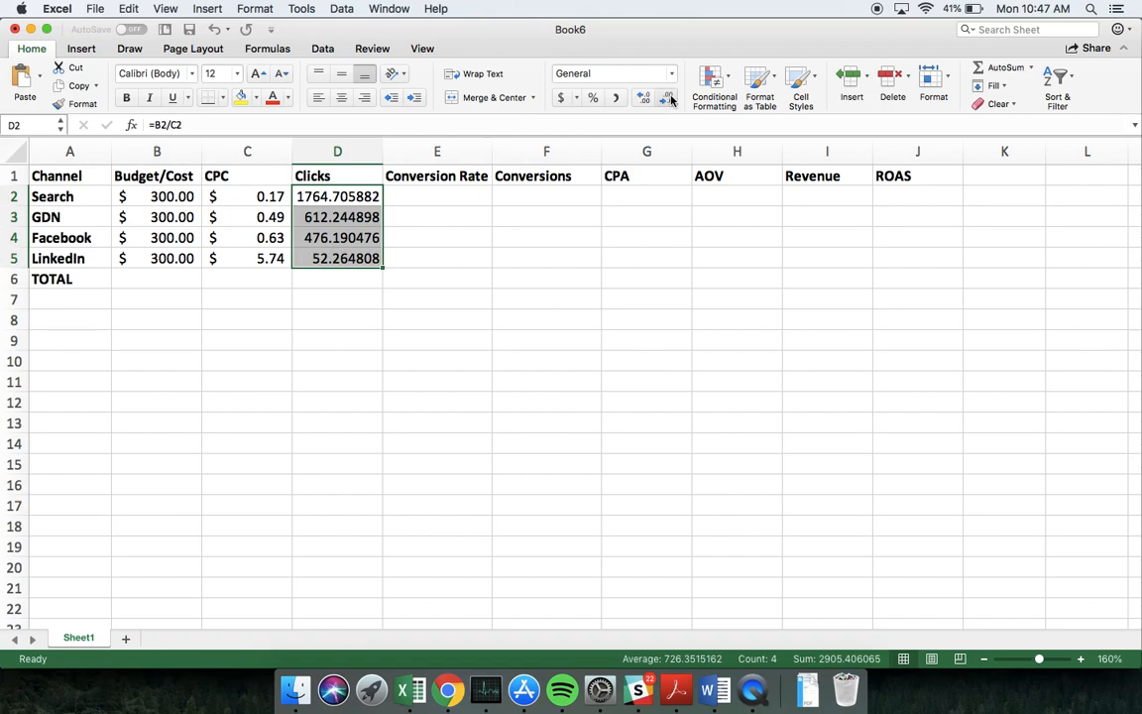
pyautogui.click(670, 99)
pyautogui.click(670, 99)
pyautogui.click(670, 99)
pyautogui.click(670, 99)
pyautogui.click(670, 99)
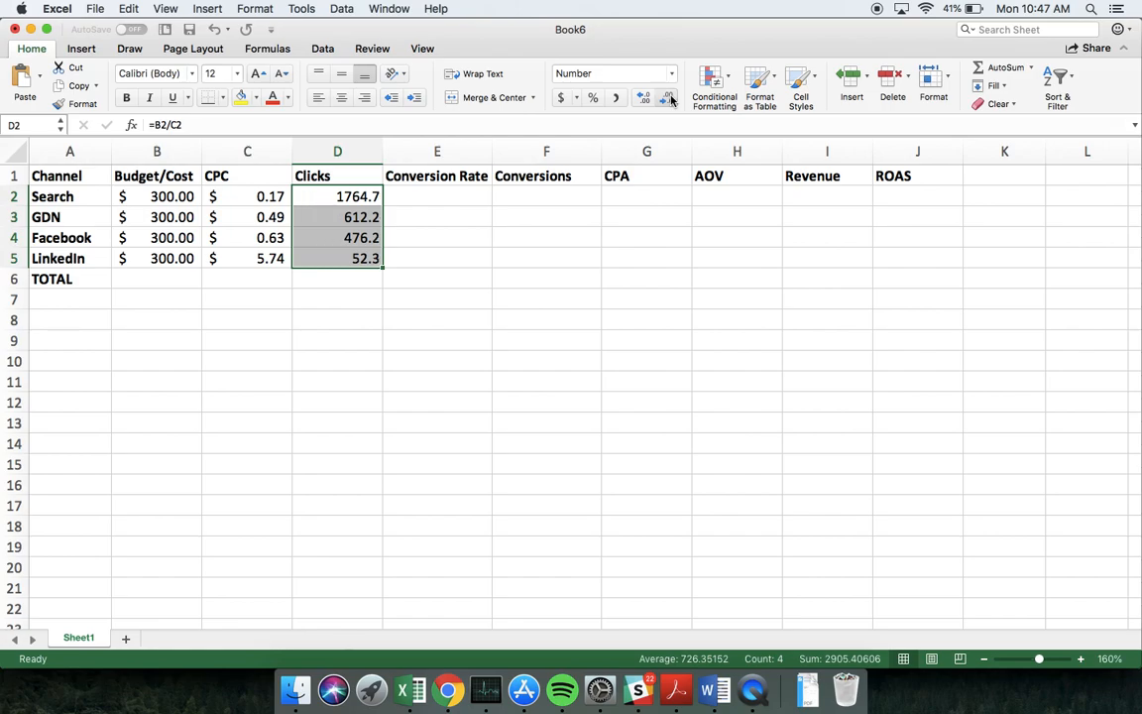
pyautogui.click(670, 99)
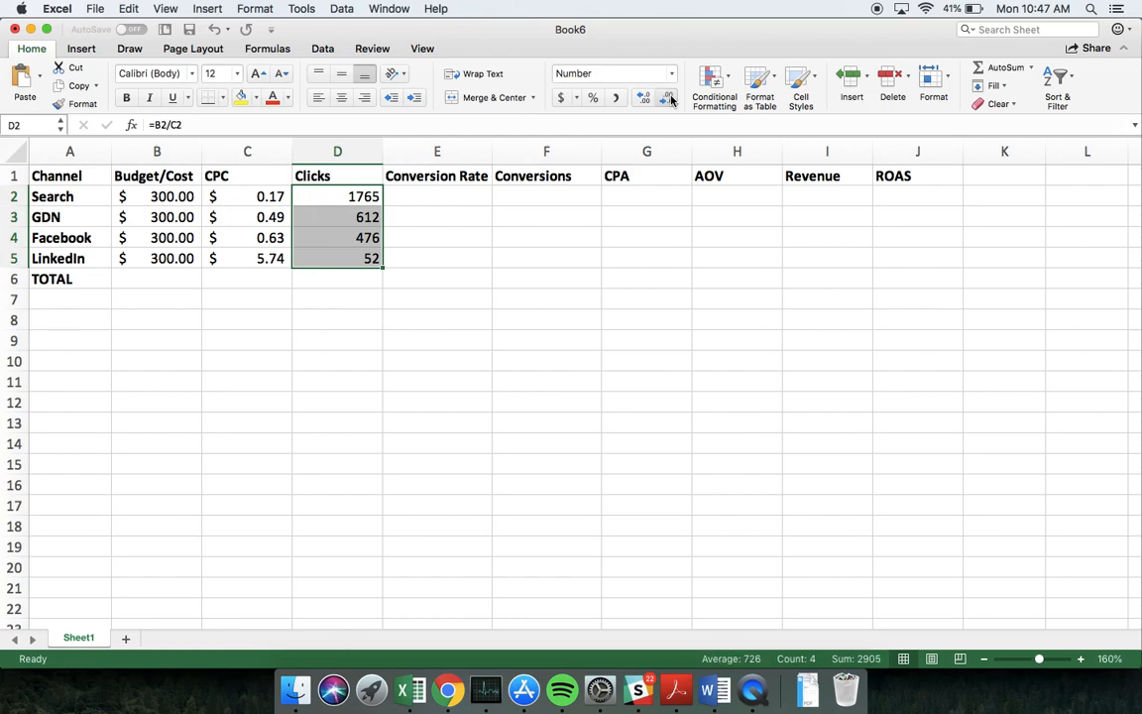
# Enter 4% as the Search conversion rate in cell E2
pyautogui.click(459, 218)
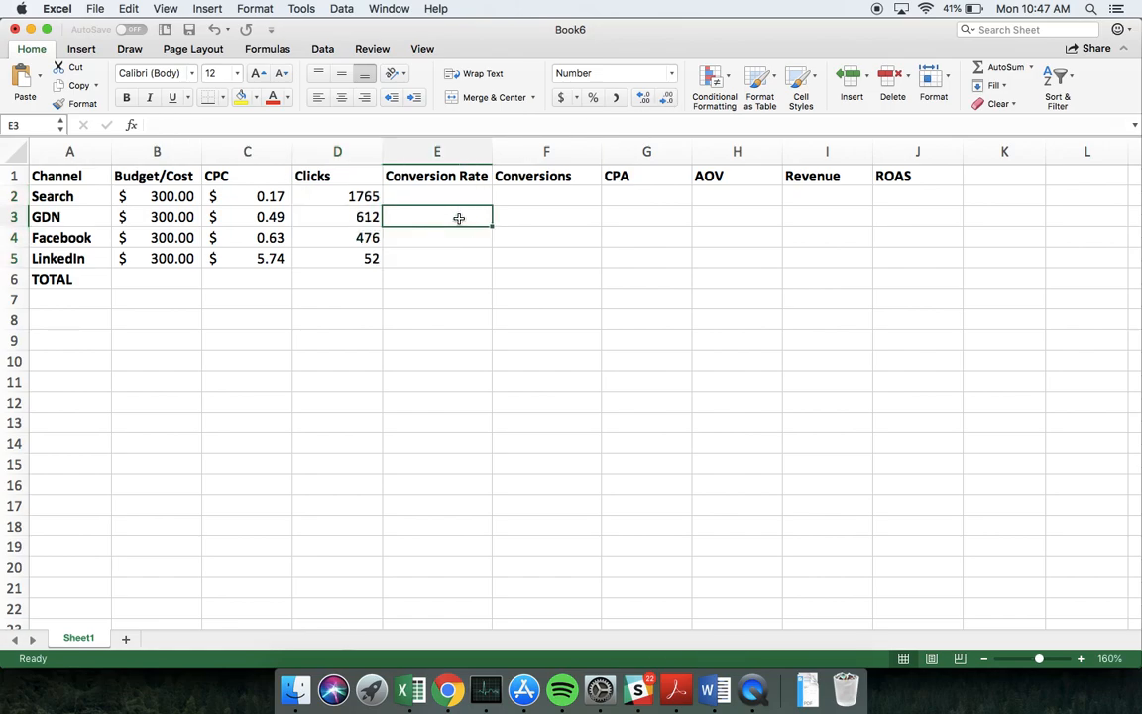
pyautogui.click(434, 197)
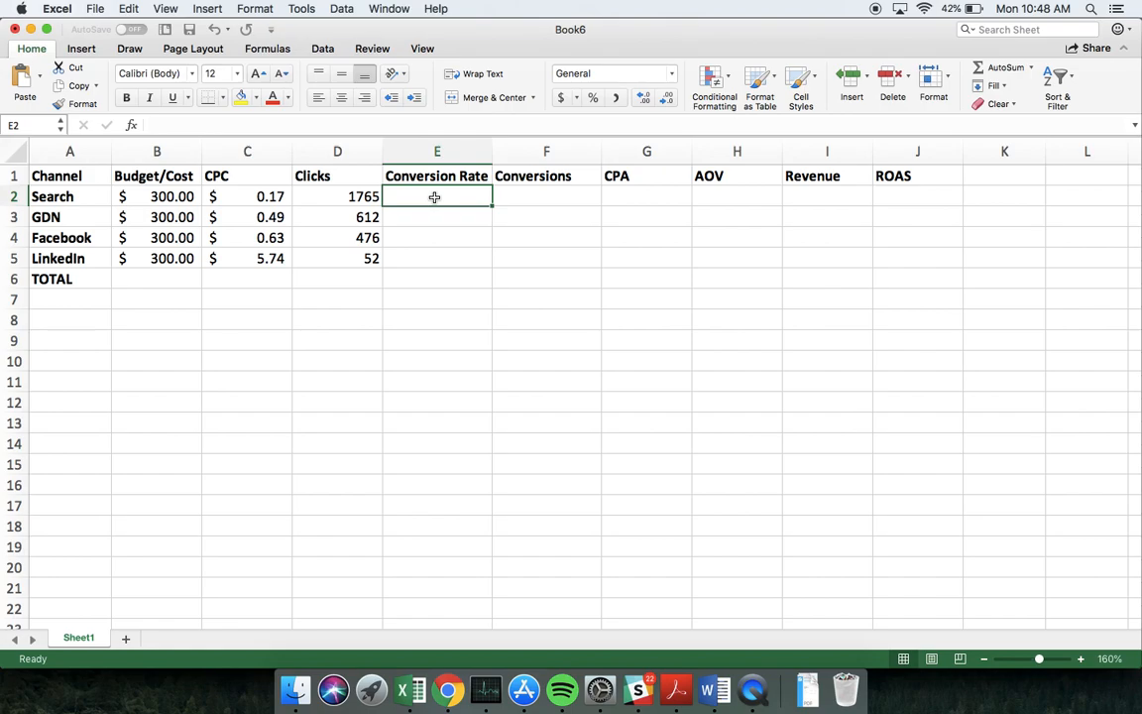
pyautogui.write('4%')
pyautogui.press('Return')
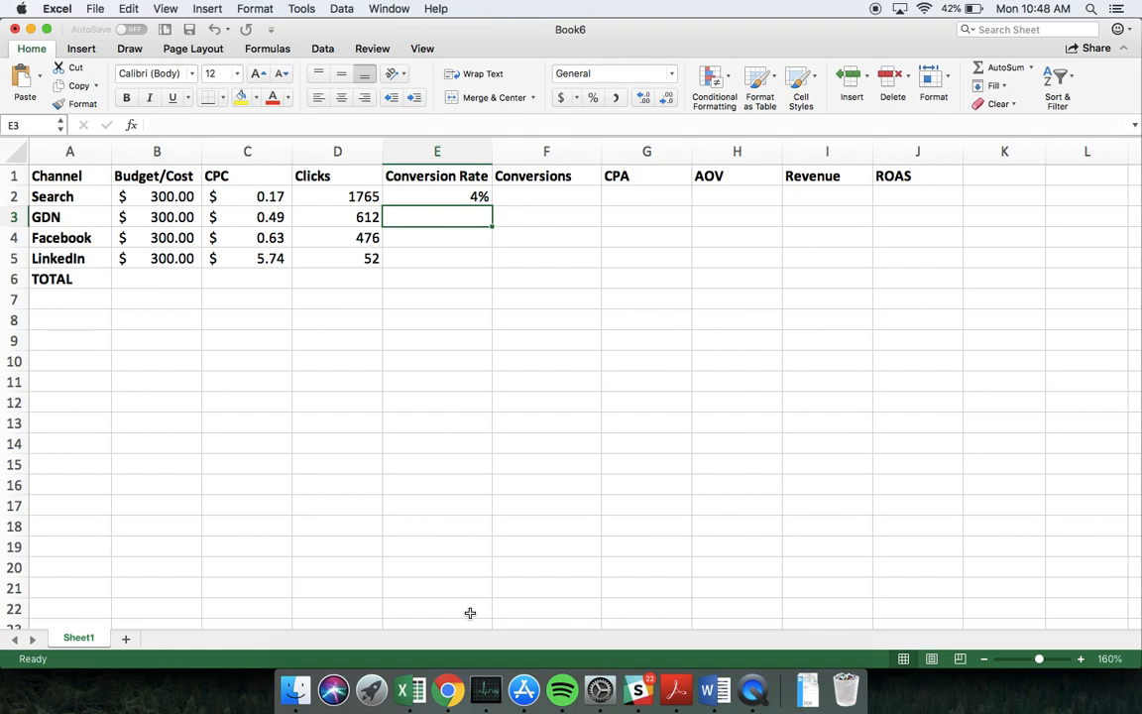
# Switch to Chrome, search Google for "benchmarks google ads" in a new tab and open WordStream's Google Ads Benchmarks article
pyautogui.click(447, 693)
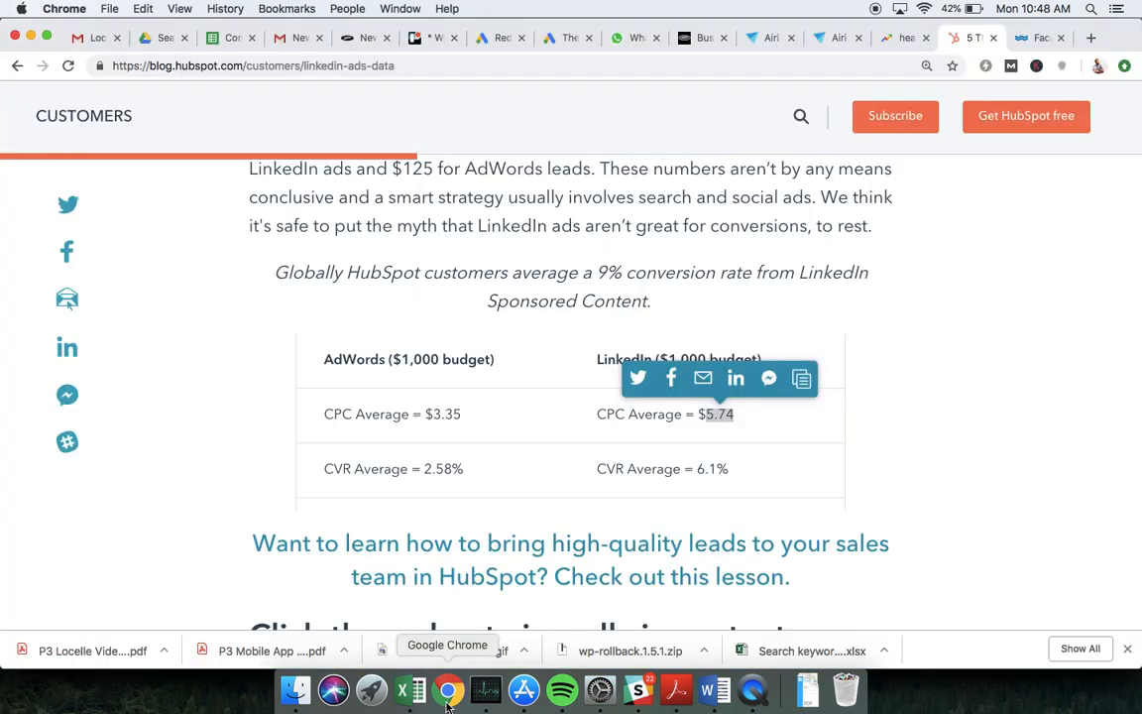
pyautogui.click(1091, 38)
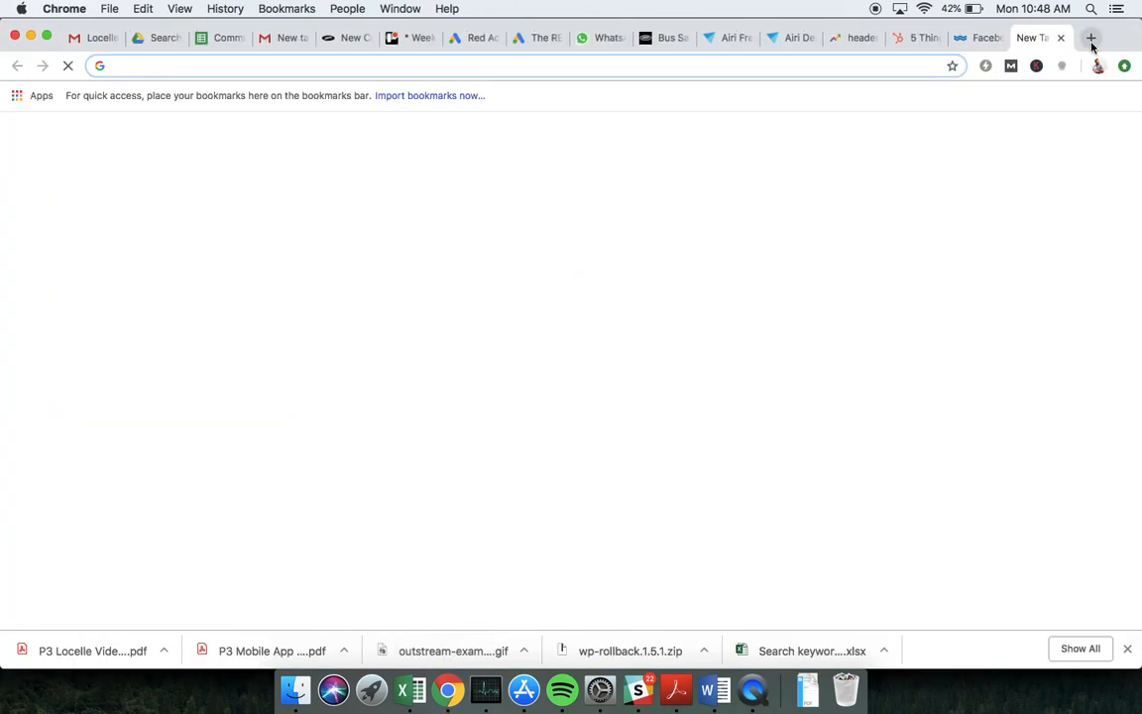
pyautogui.write('benchmarks')
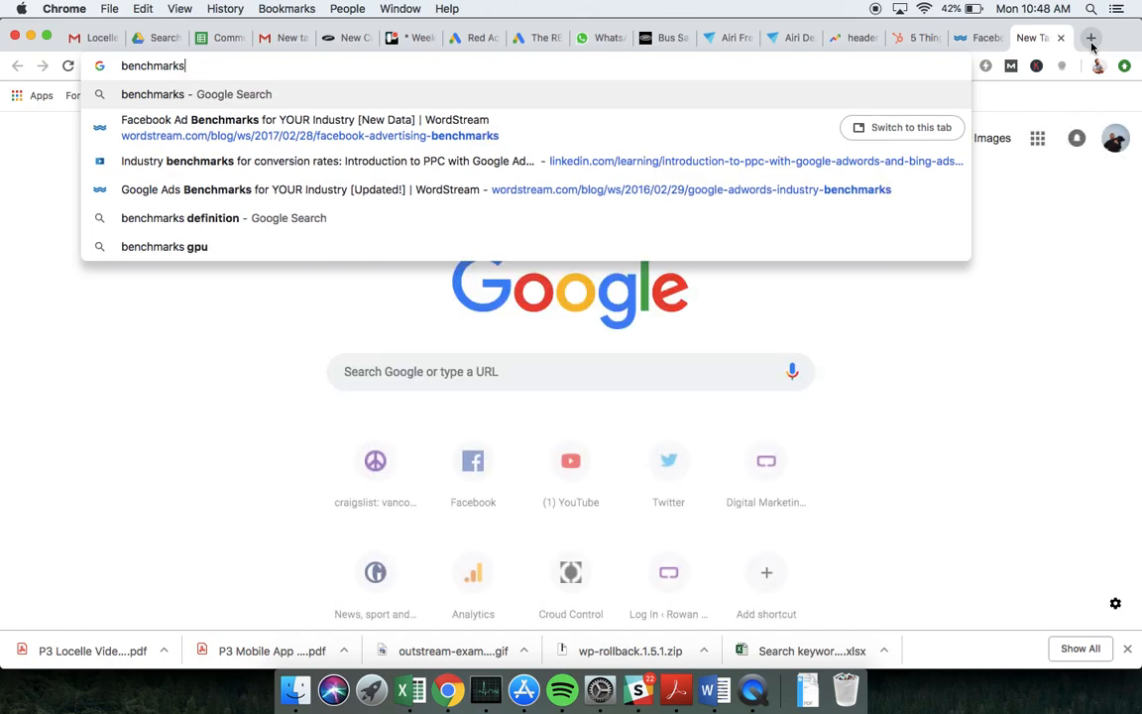
pyautogui.write(' google ads')
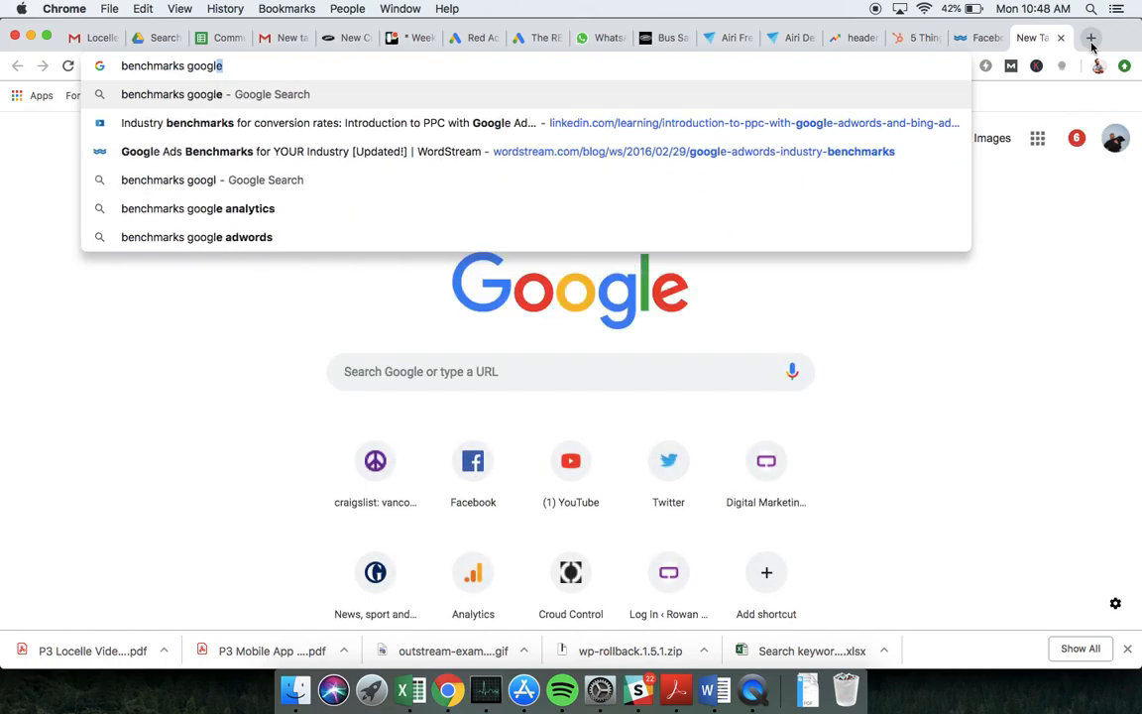
pyautogui.press('Return')
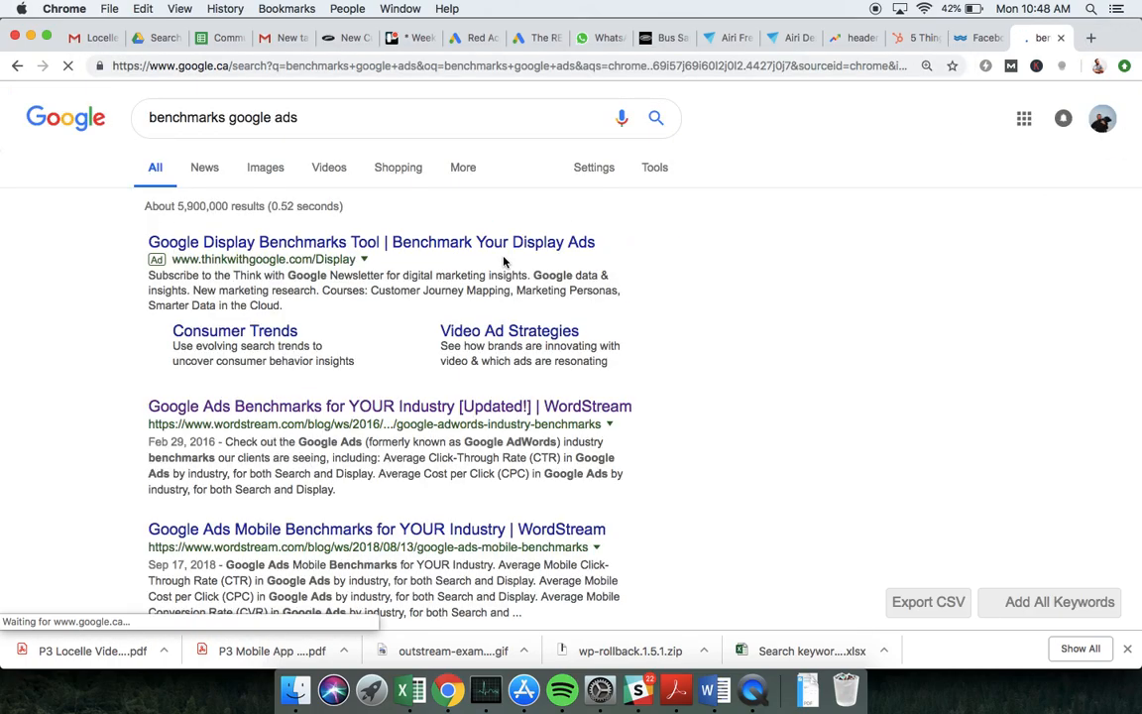
pyautogui.click(280, 411)
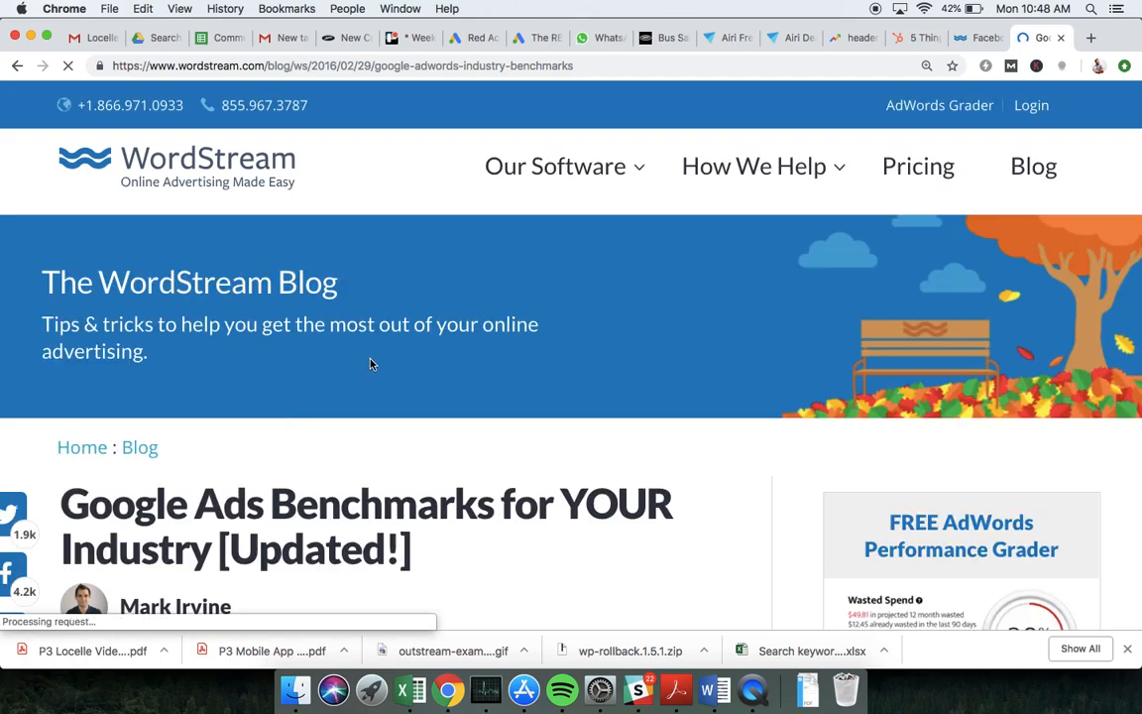
# Examine the article's average conversion rate chart by industry for the Search and Display networks
pyautogui.scroll(-5, 370, 361)
pyautogui.scroll(-6, 369, 359)
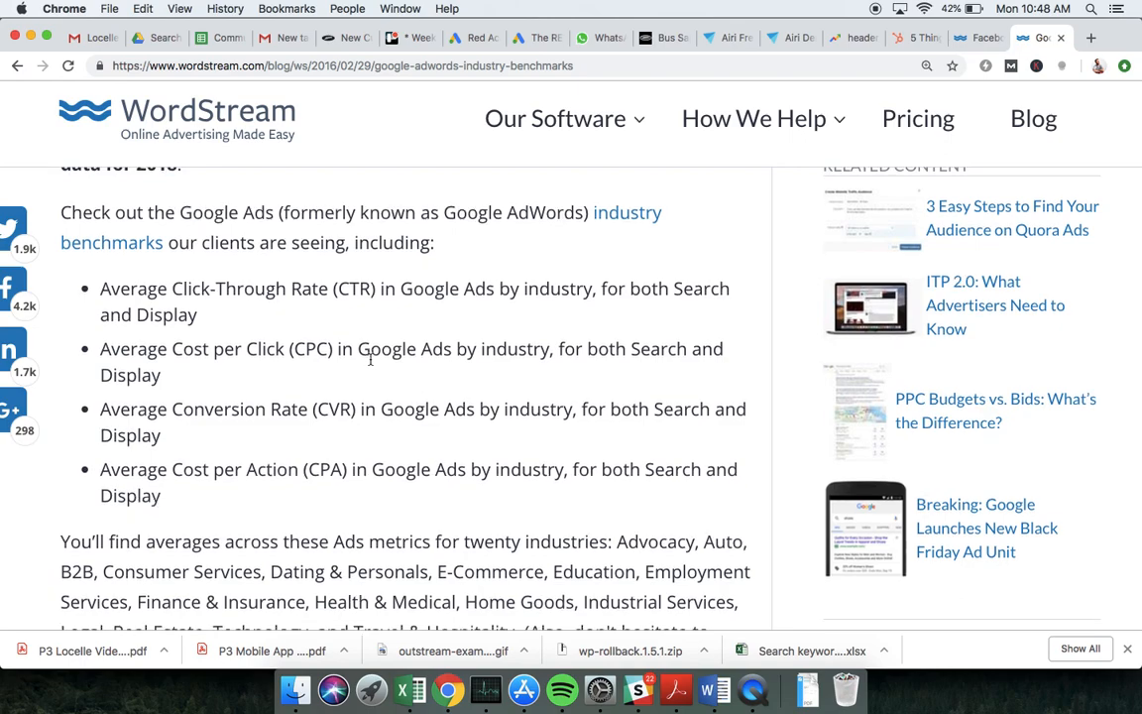
pyautogui.scroll(-6, 370, 360)
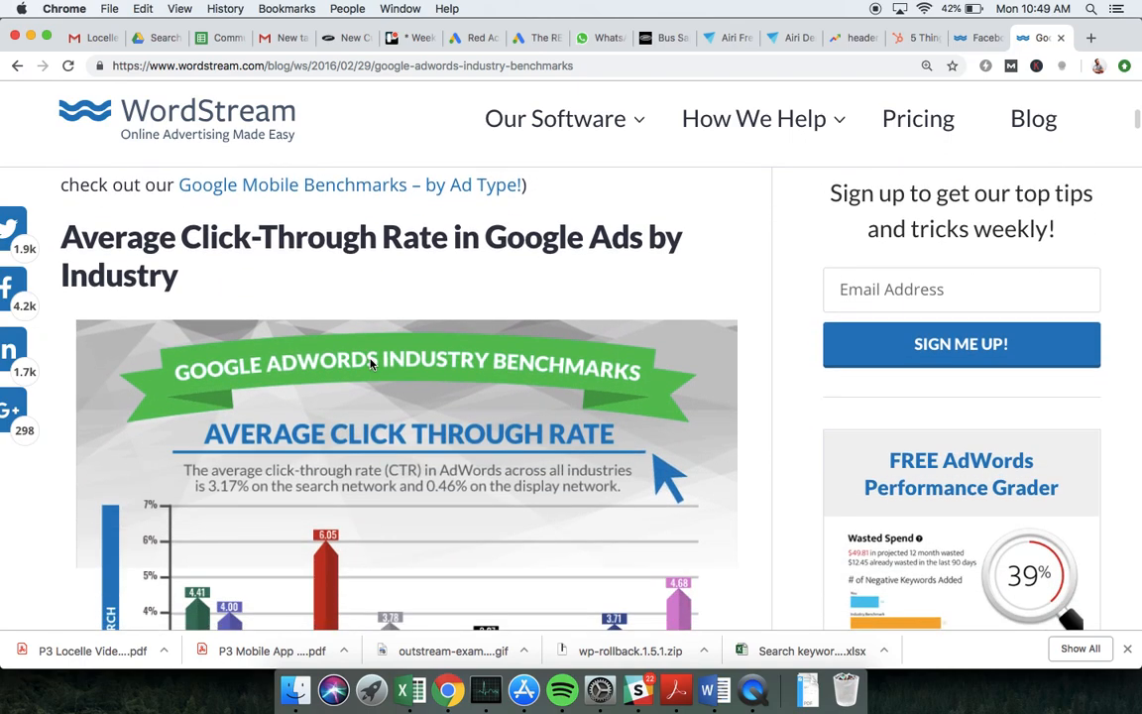
pyautogui.scroll(-15, 370, 363)
pyautogui.scroll(-10, 370, 363)
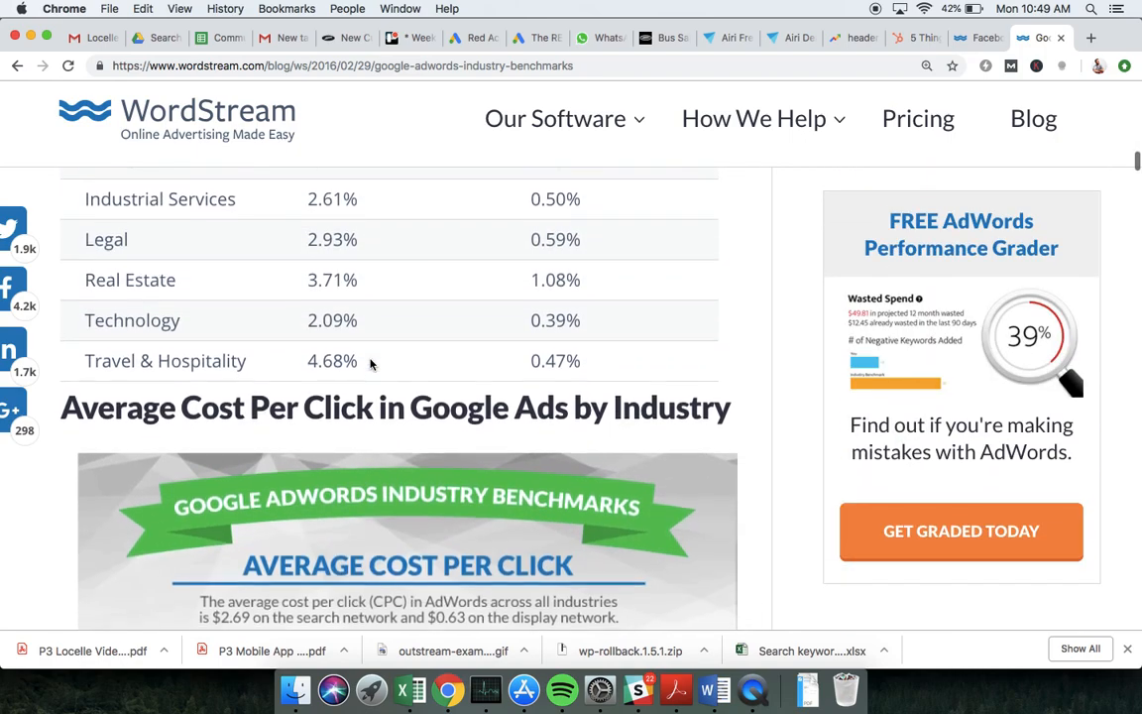
pyautogui.scroll(-2, 369, 364)
pyautogui.scroll(-15, 370, 360)
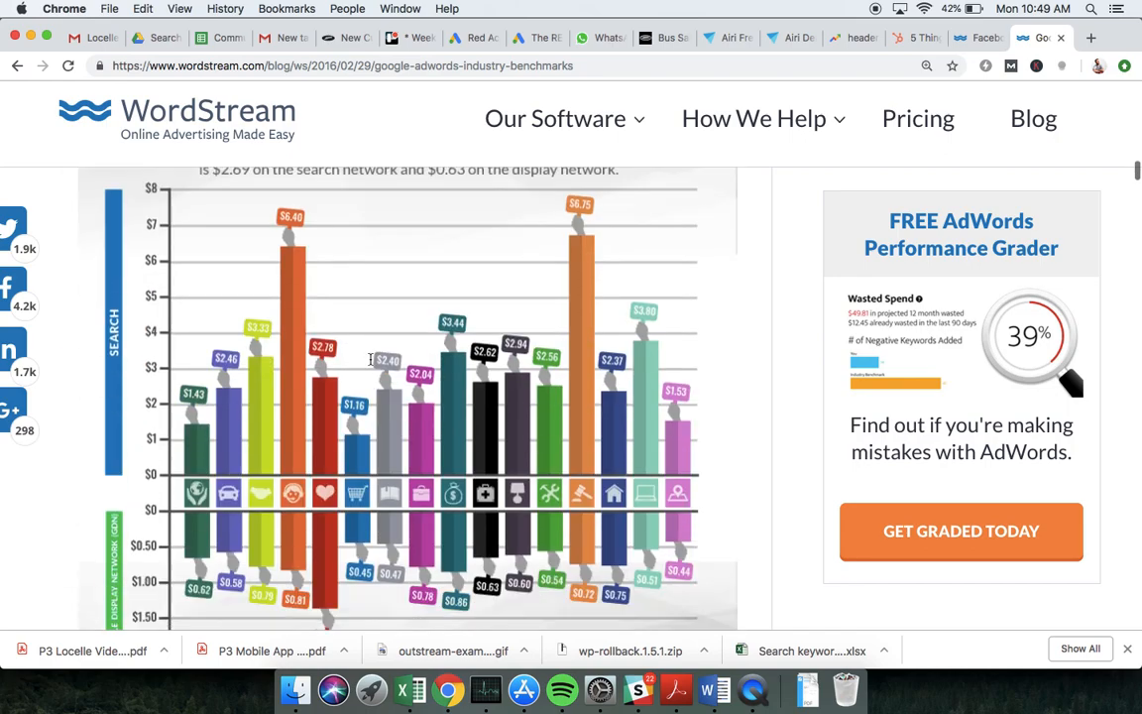
pyautogui.scroll(-12, 369, 362)
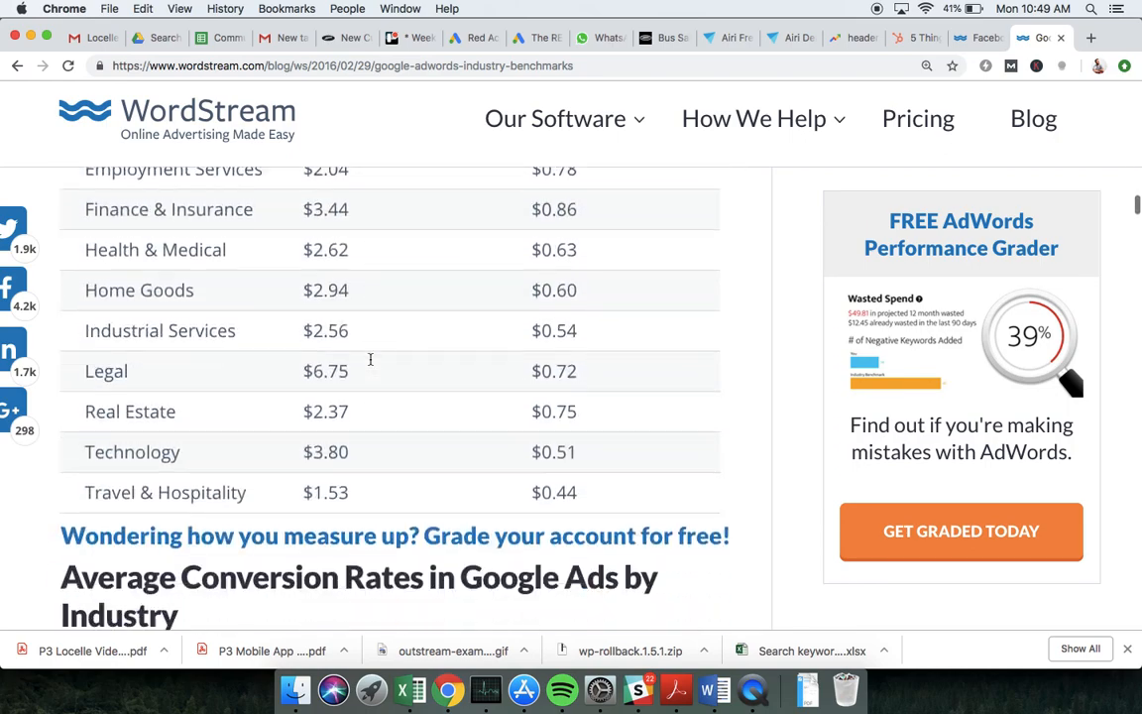
pyautogui.scroll(-10, 369, 364)
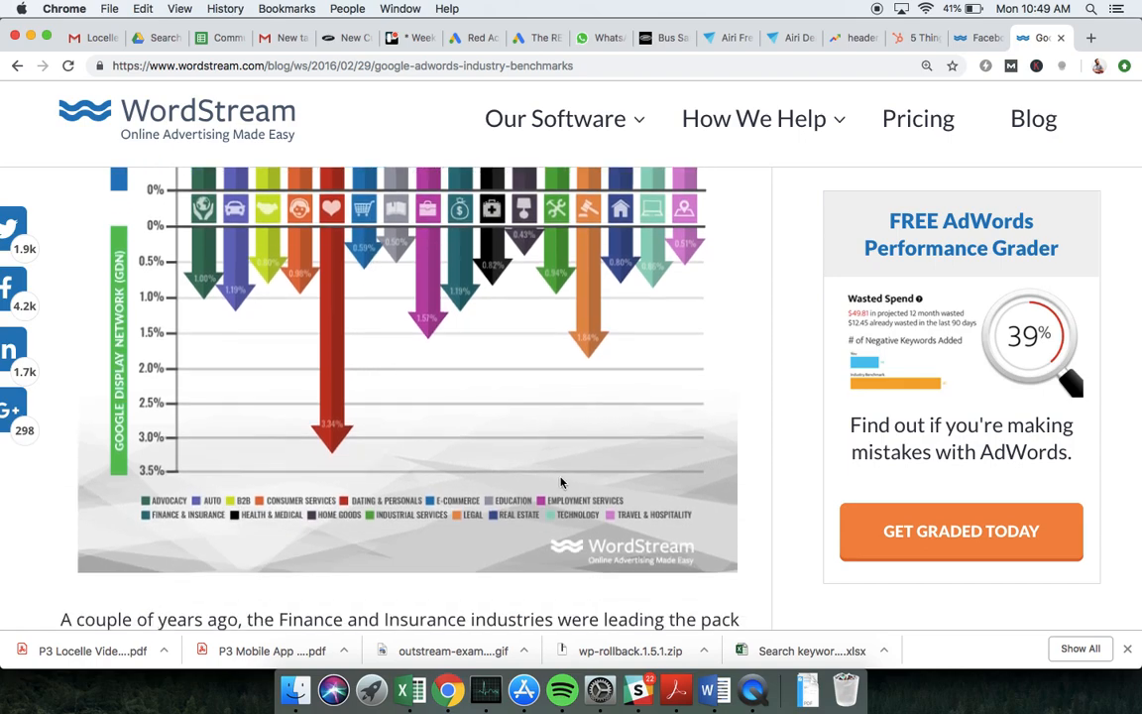
pyautogui.scroll(5, 652, 490)
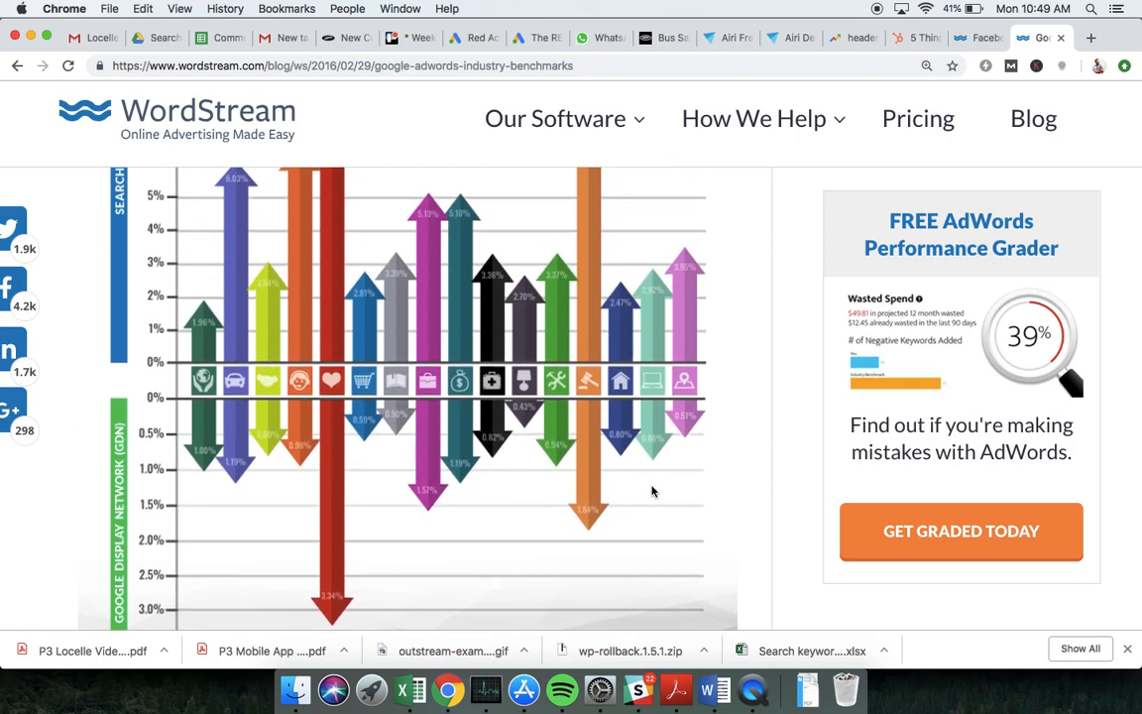
pyautogui.scroll(1, 714, 265)
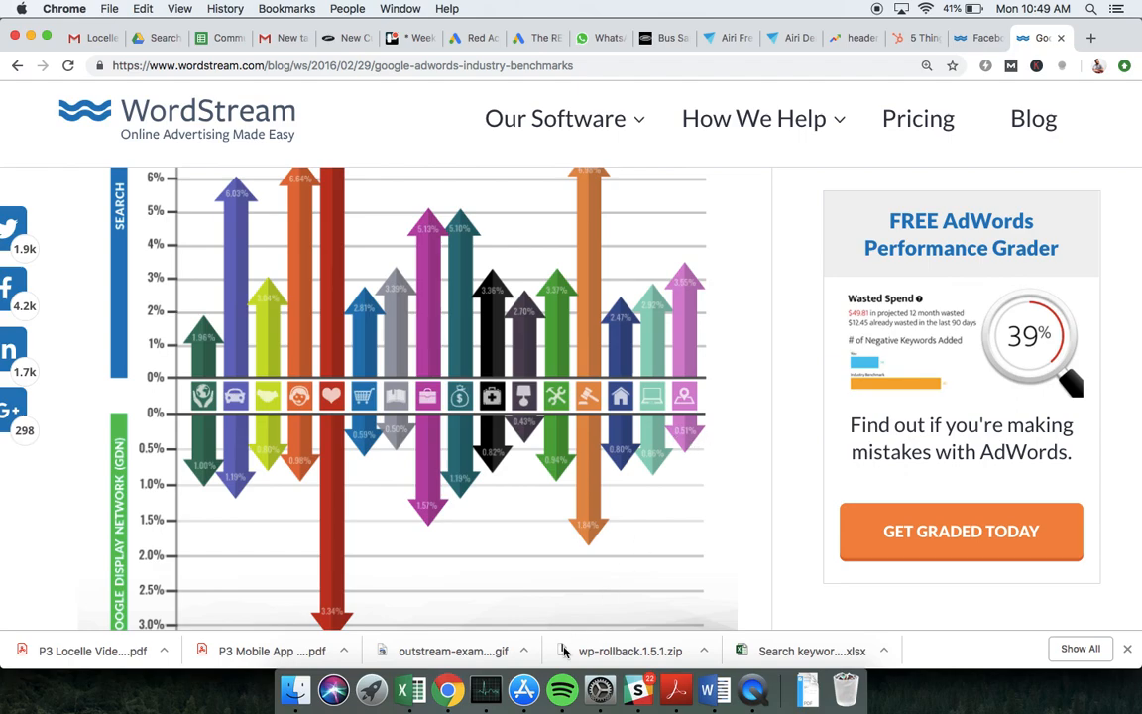
# Switch to Excel and enter 0.6% as the GDN conversion rate in cell E3
pyautogui.click(410, 691)
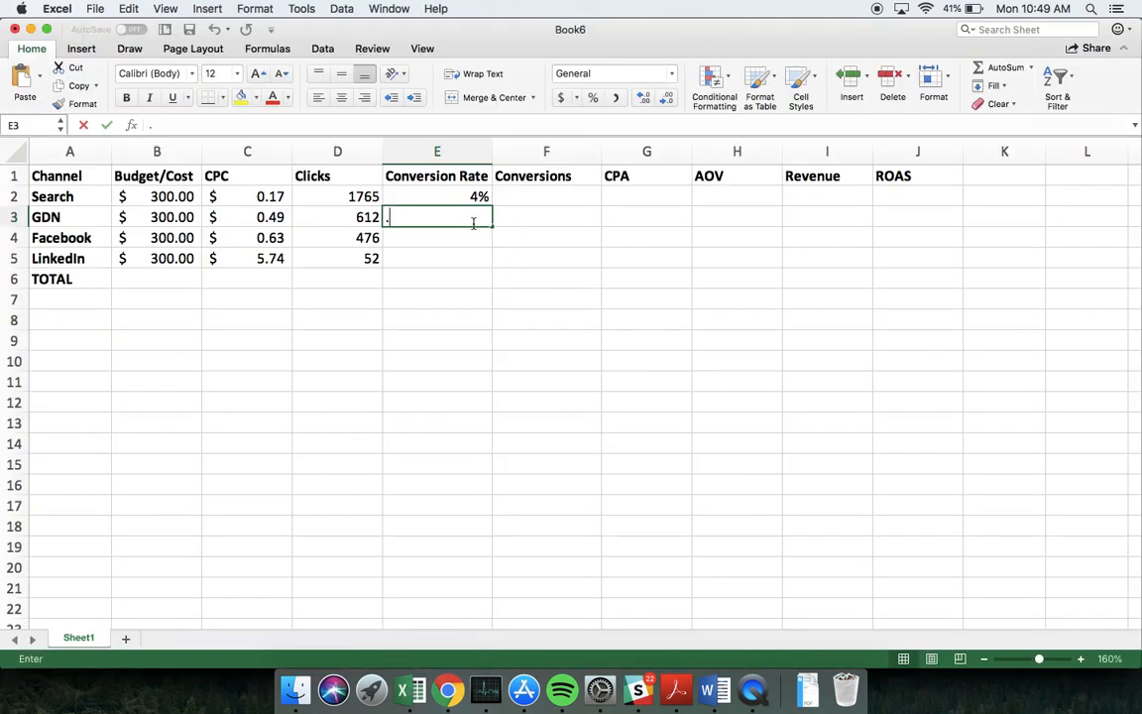
pyautogui.write('.6%')
pyautogui.press('Return')
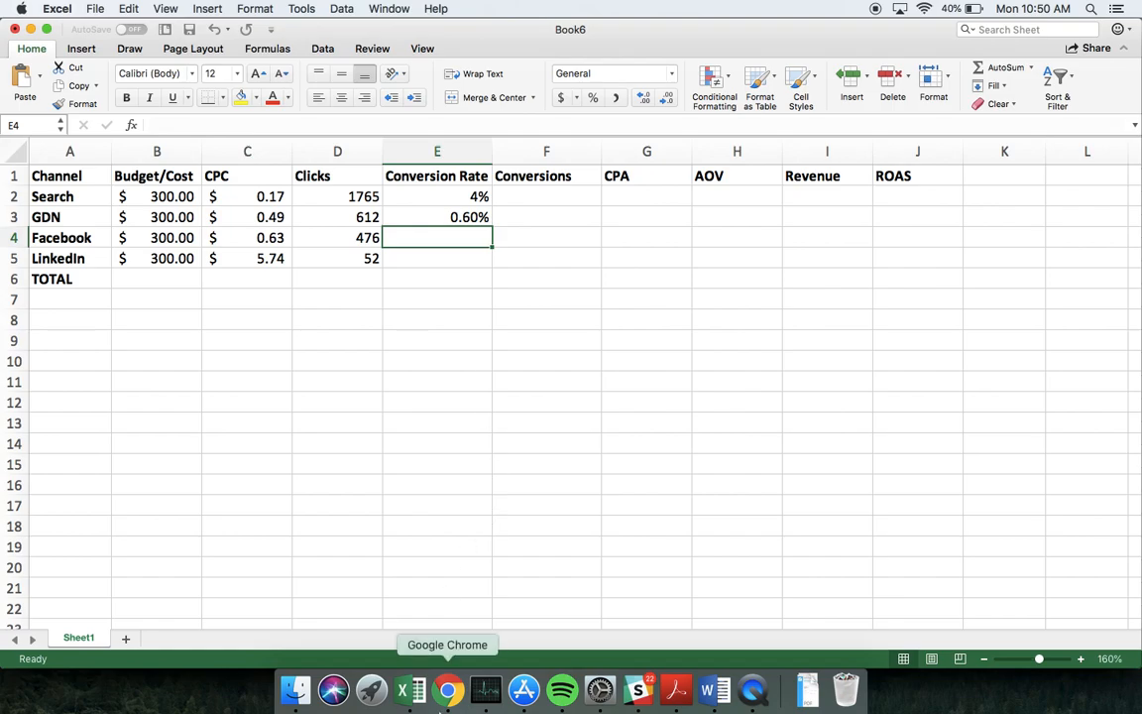
# Switch to Chrome and bring up the conversion rate chart by industry in WordStream's Facebook advertising benchmarks article
pyautogui.click(451, 691)
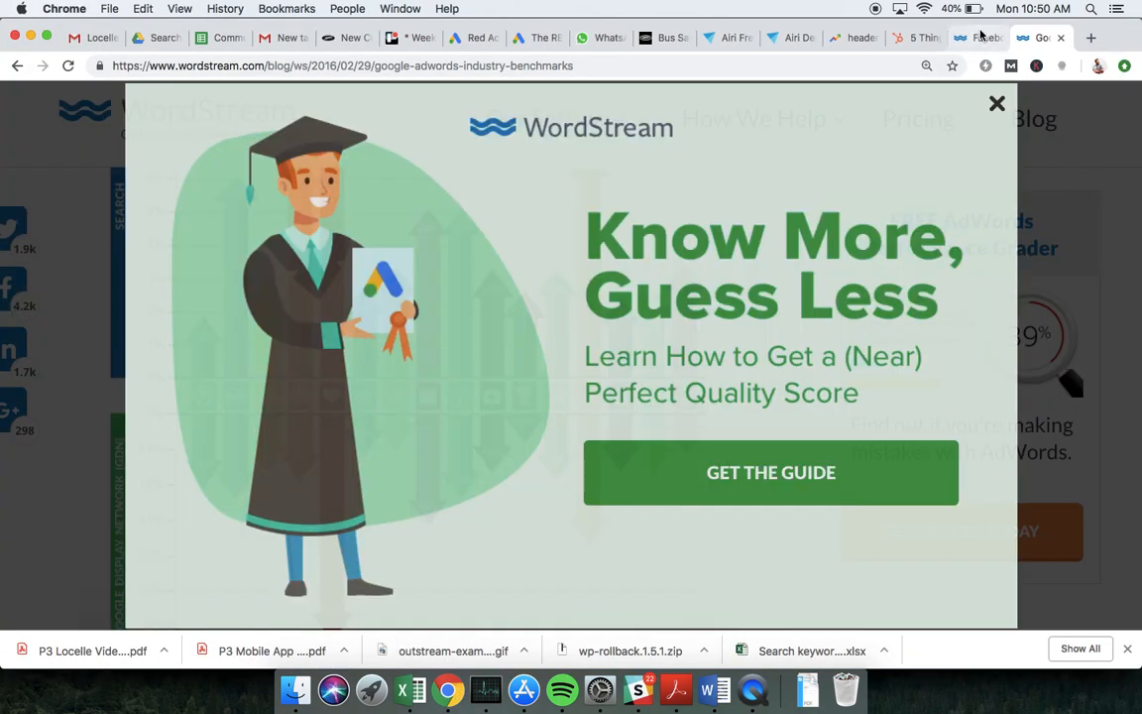
pyautogui.click(979, 37)
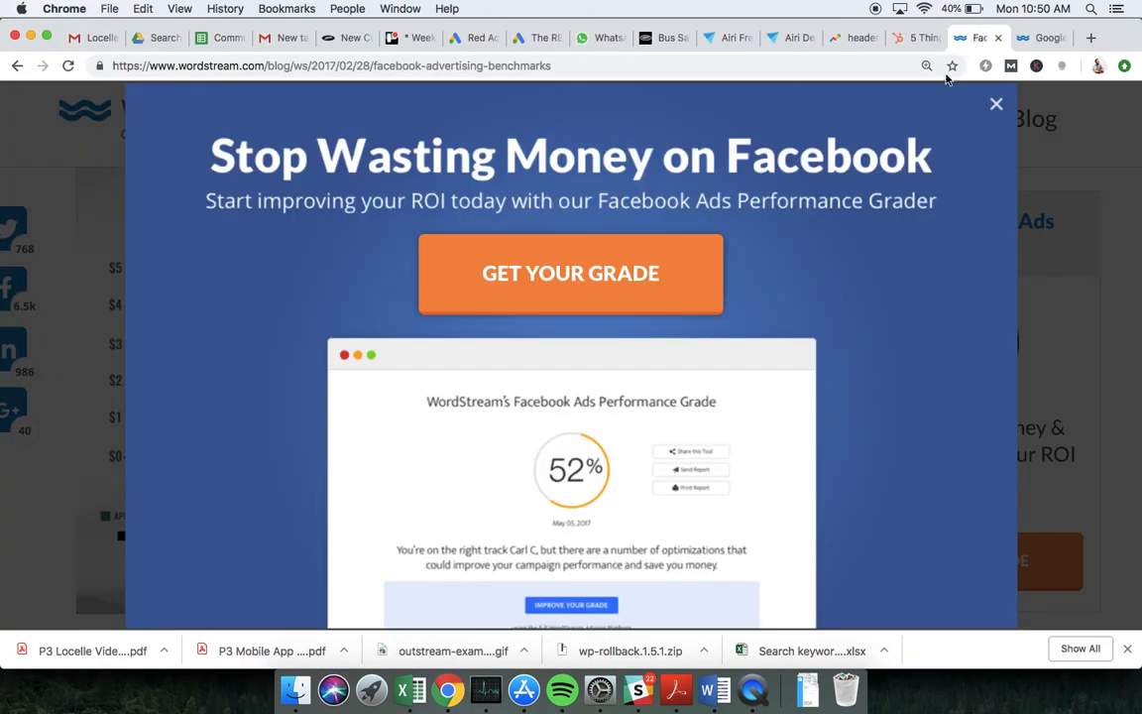
pyautogui.click(995, 102)
pyautogui.scroll(-15, 725, 266)
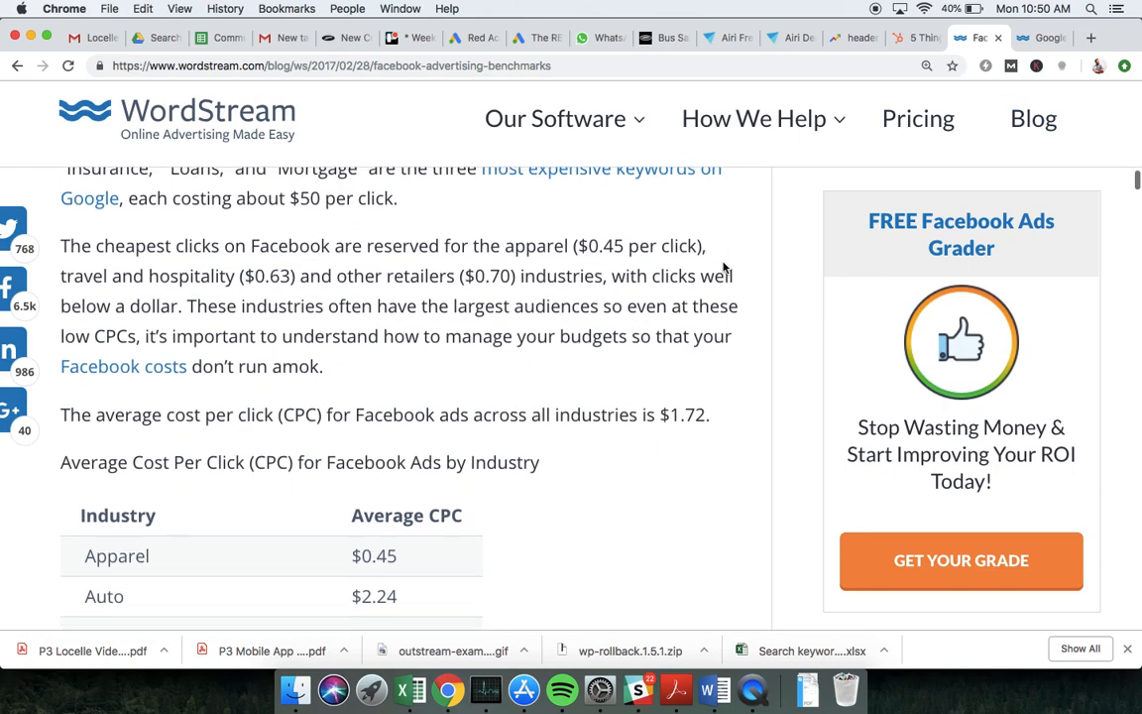
pyautogui.scroll(-10, 724, 266)
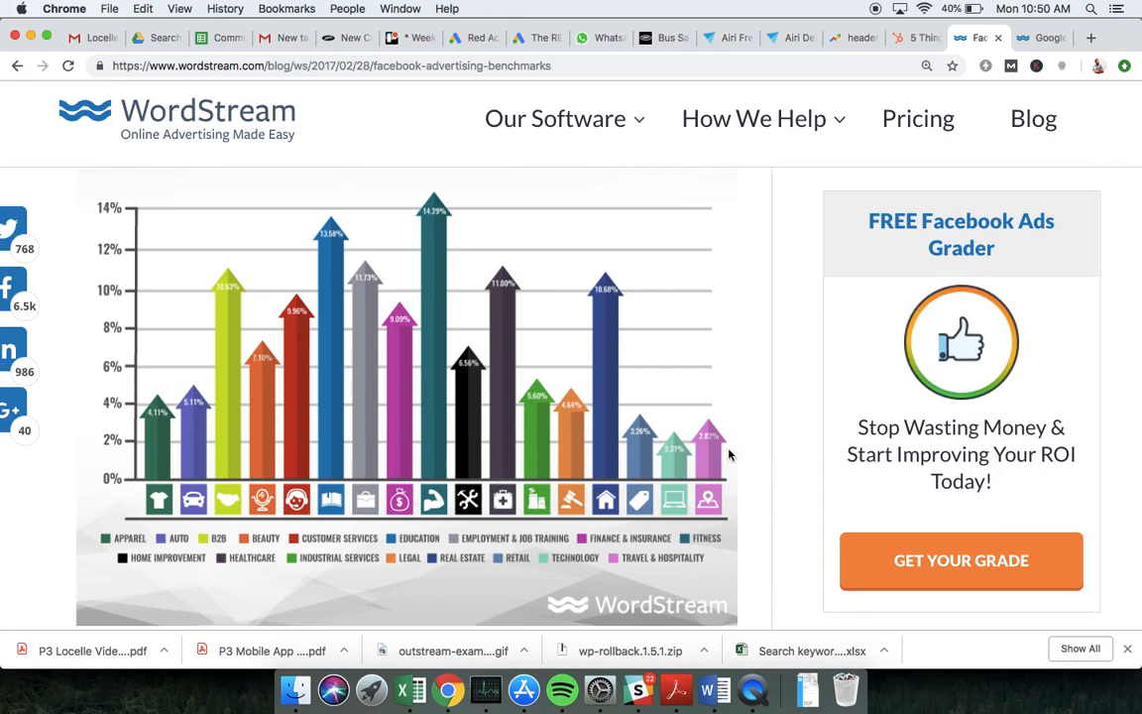
# Return to Excel and enter 2.8% as the Facebook conversion rate in cell E4
pyautogui.click(404, 689)
pyautogui.write('2.8%')
pyautogui.press('Return')
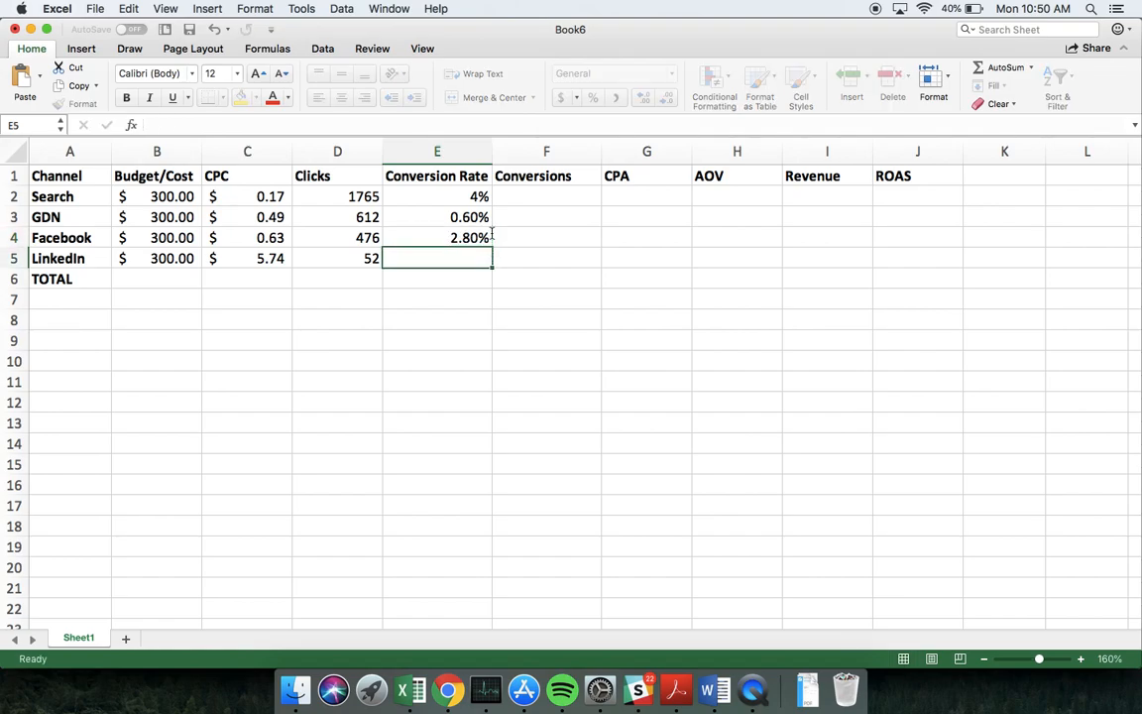
# Look up the average LinkedIn conversion rate in the HubSpot article in Chrome and enter 6.1% in Excel cell E5
pyautogui.click(447, 688)
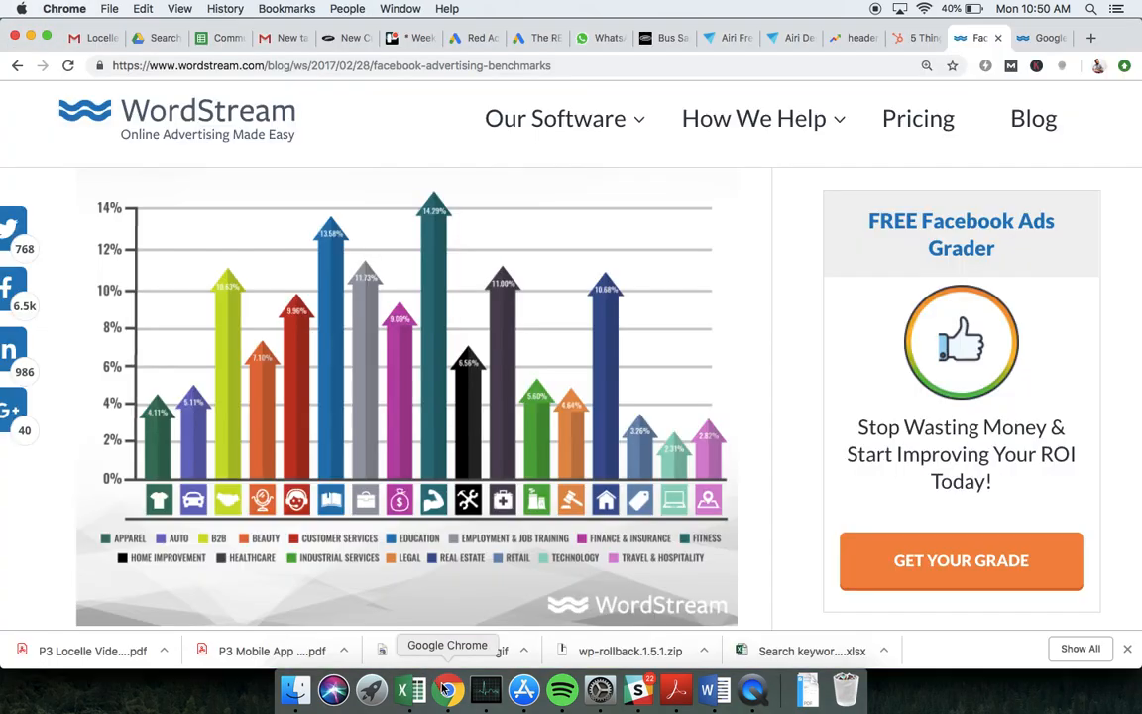
pyautogui.click(910, 37)
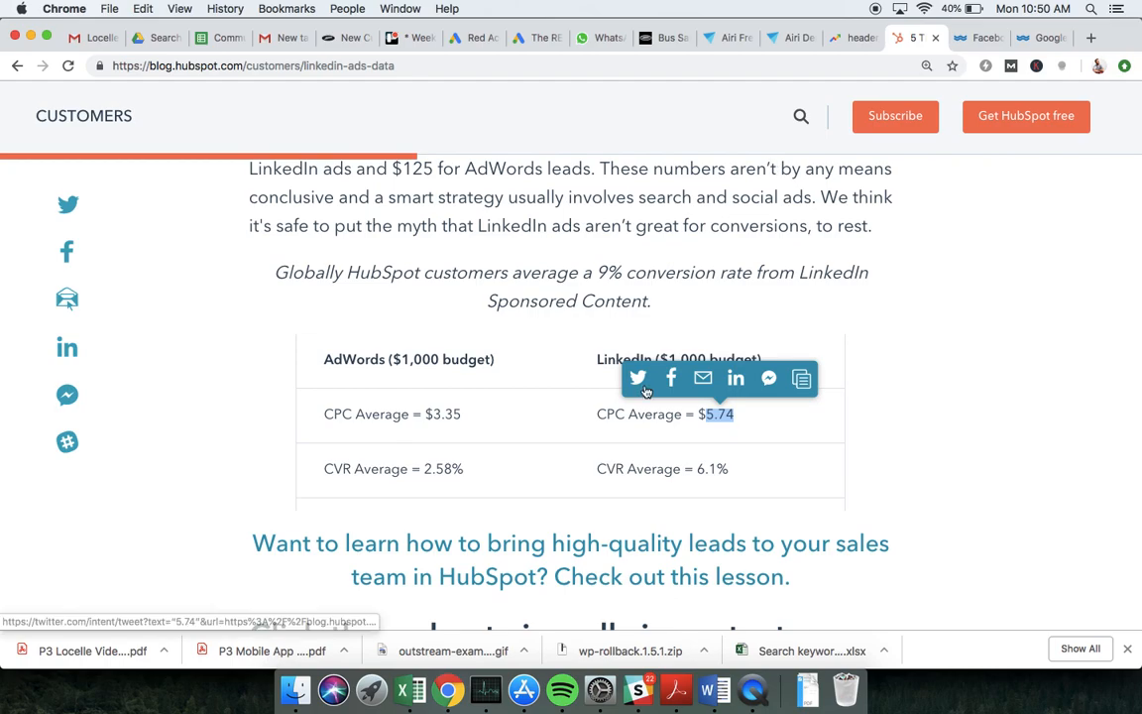
pyautogui.click(414, 691)
pyautogui.write('6.1')
pyautogui.press('Return')
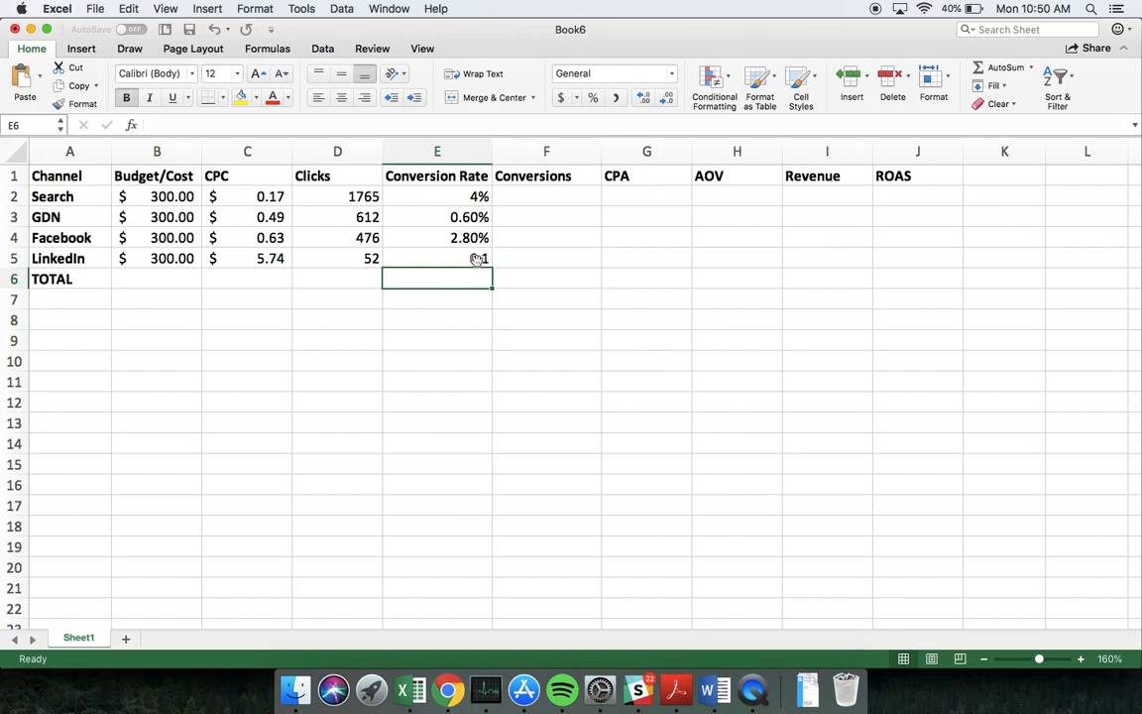
pyautogui.click(476, 258)
pyautogui.doubleClick(477, 258)
pyautogui.write('%')
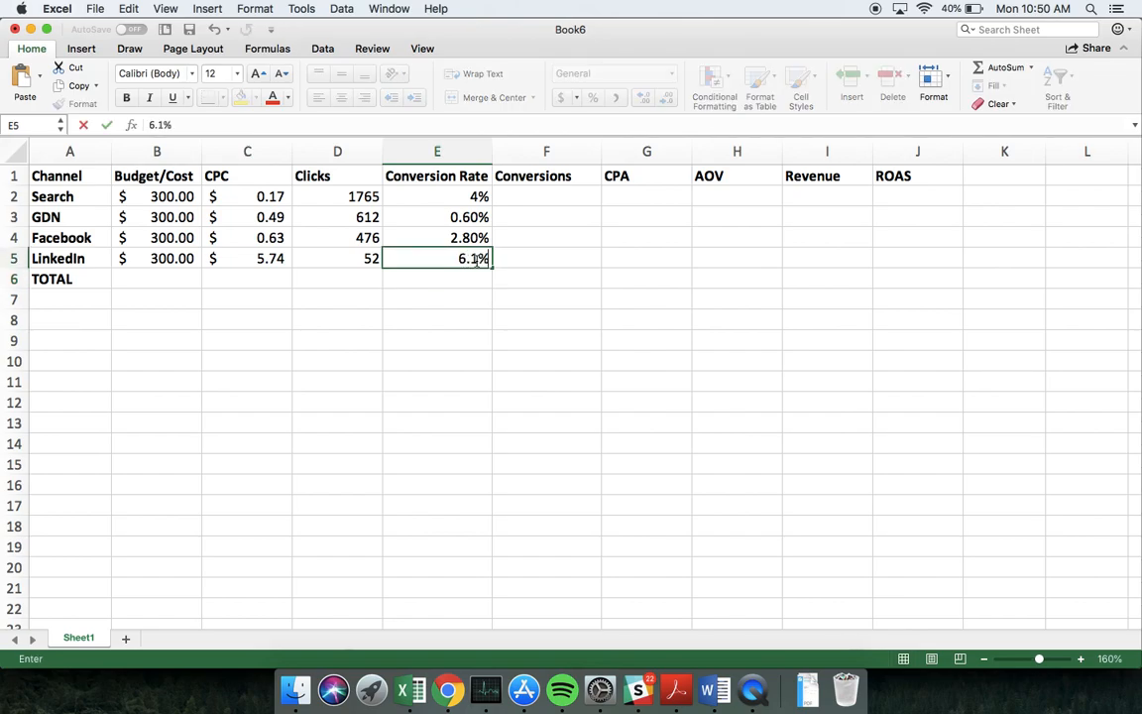
pyautogui.press('Return')
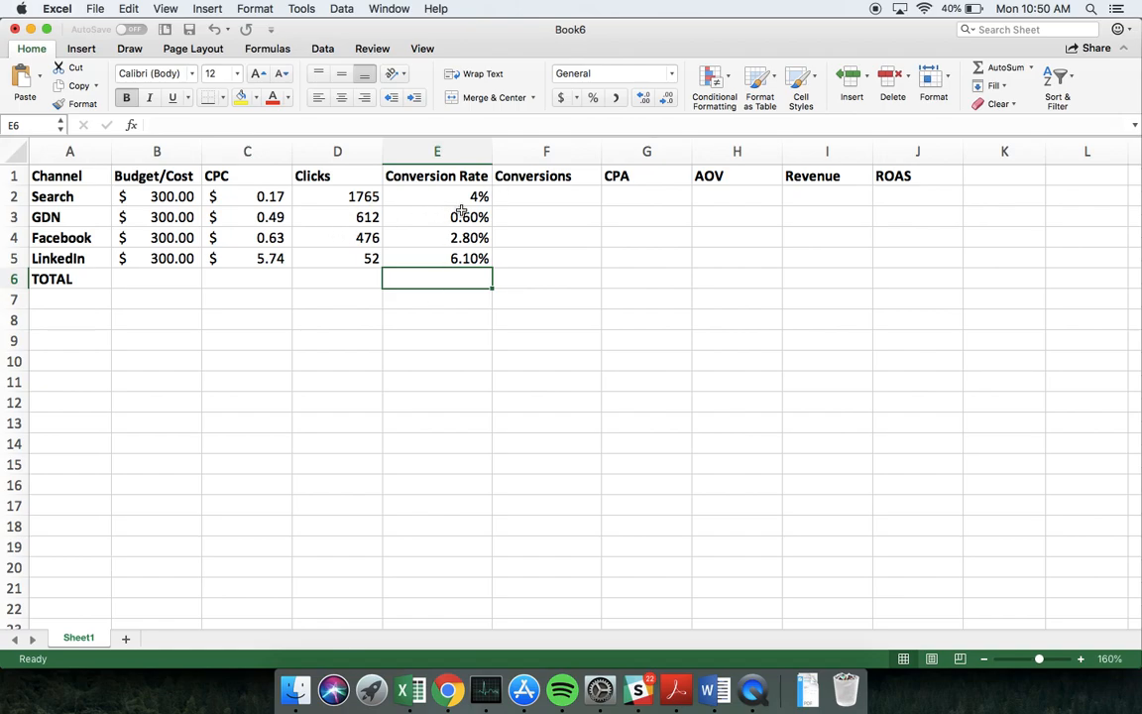
# Calculate Conversions in F2 as Clicks times Conversion Rate (=D2*E2) and fill the formula down to F5
pyautogui.click(521, 196)
pyautogui.write('=')
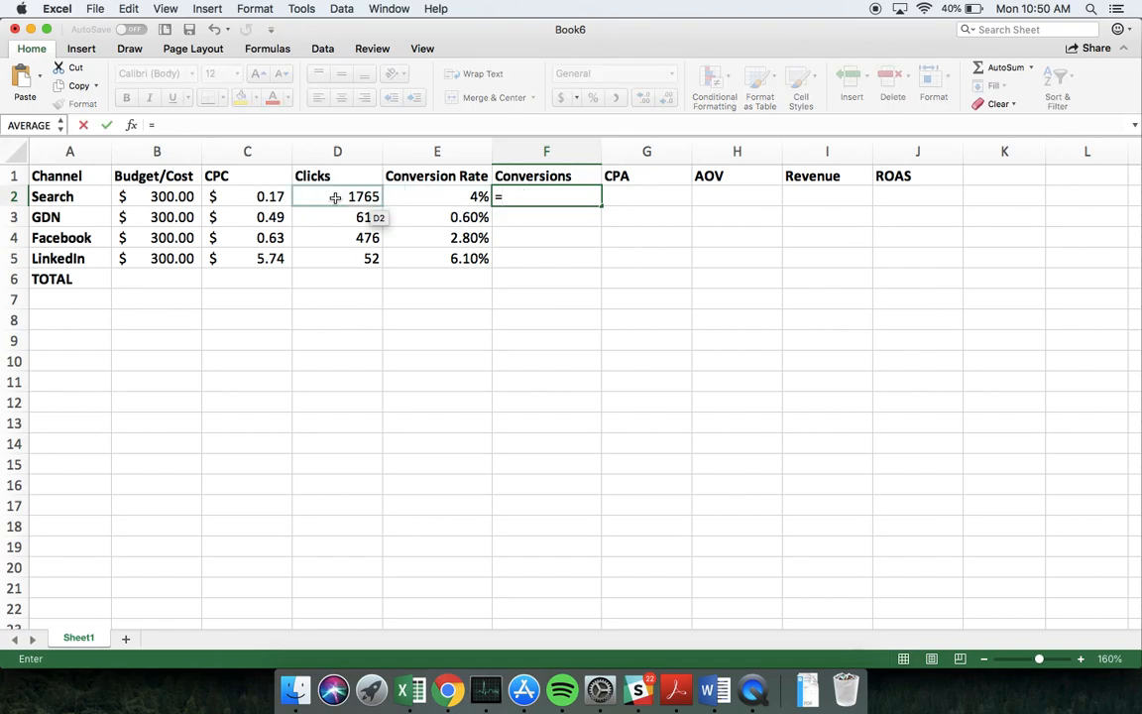
pyautogui.click(334, 197)
pyautogui.write('*')
pyautogui.click(425, 195)
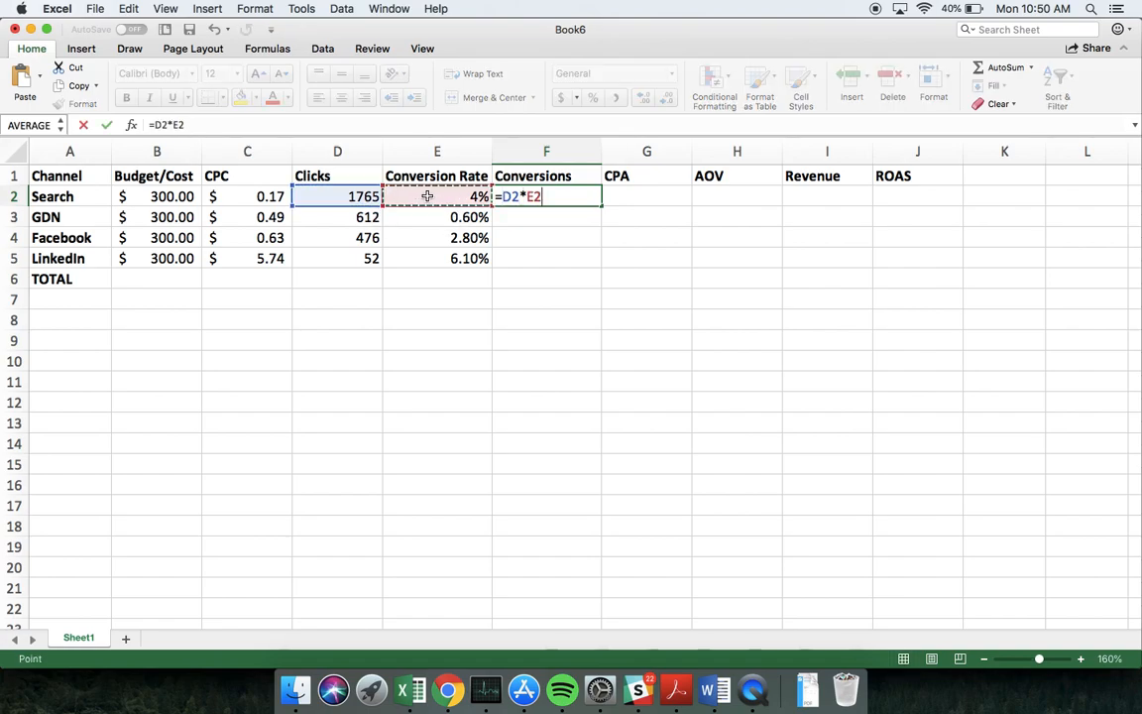
pyautogui.press('Return')
pyautogui.click(551, 197)
pyautogui.moveTo(600, 206); pyautogui.dragTo(599, 265)
# Format the Conversions values in F2:F5 to one decimal place
pyautogui.click(667, 98)
pyautogui.click(667, 98)
pyautogui.click(667, 98)
pyautogui.click(667, 98)
pyautogui.click(667, 98)
pyautogui.click(667, 98)
pyautogui.click(667, 99)
pyautogui.click(667, 98)
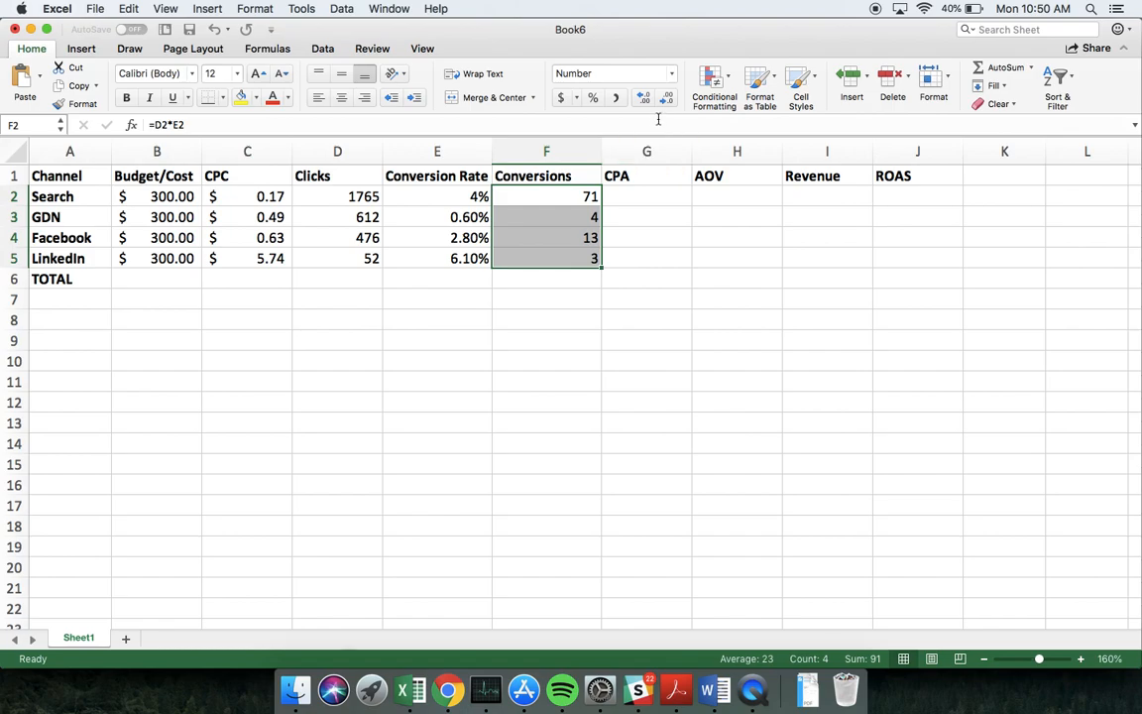
pyautogui.click(646, 99)
# Calculate CPA in G2 as Budget/Cost divided by Conversions (=B2/F2) and fill the formula down to G5
pyautogui.click(636, 197)
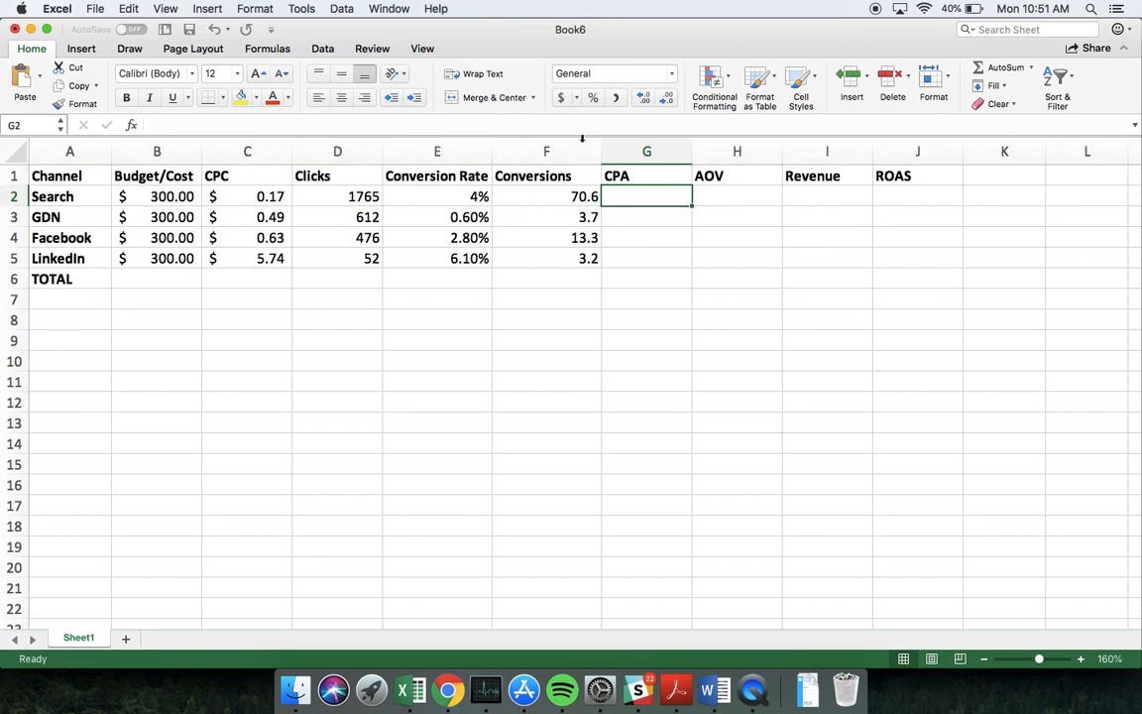
pyautogui.write('=')
pyautogui.click(144, 188)
pyautogui.write('/')
pyautogui.click(516, 199)
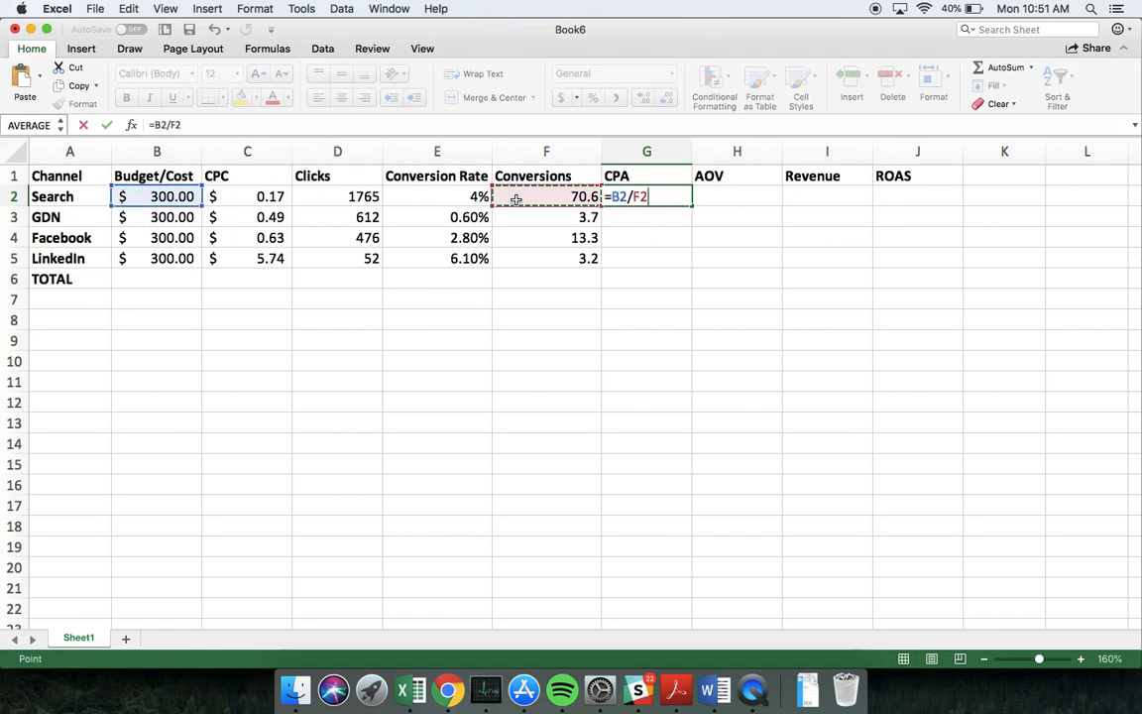
pyautogui.press('Return')
pyautogui.click(684, 199)
pyautogui.moveTo(689, 202); pyautogui.dragTo(684, 260)
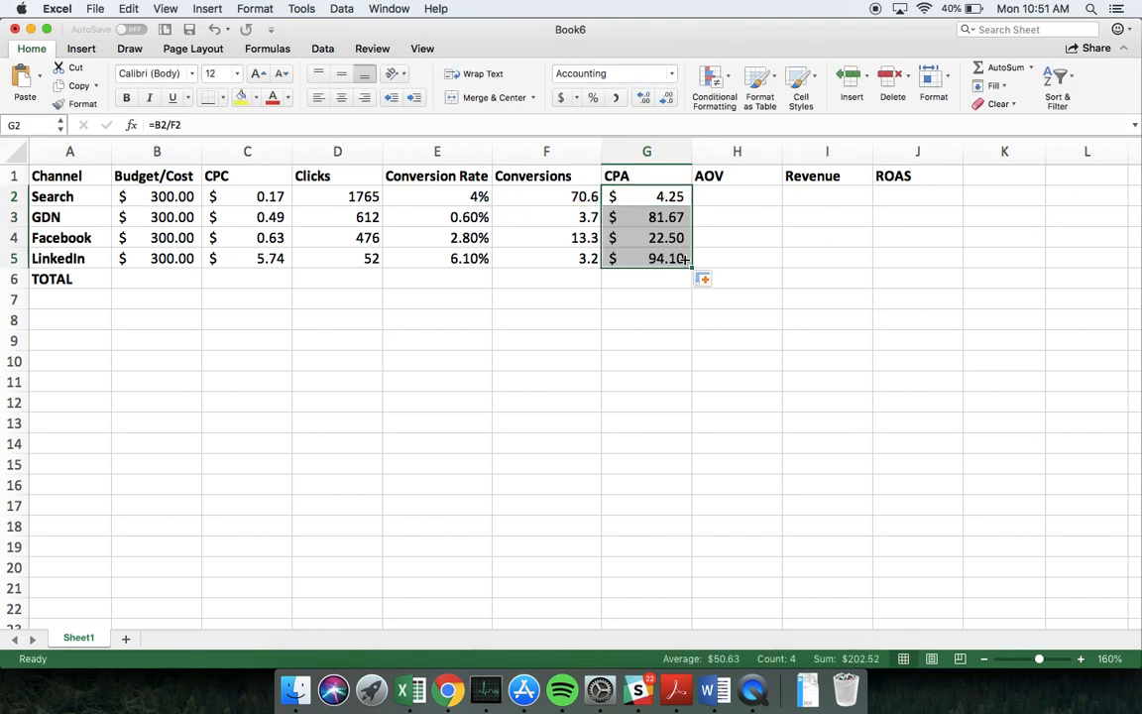
pyautogui.click(748, 216)
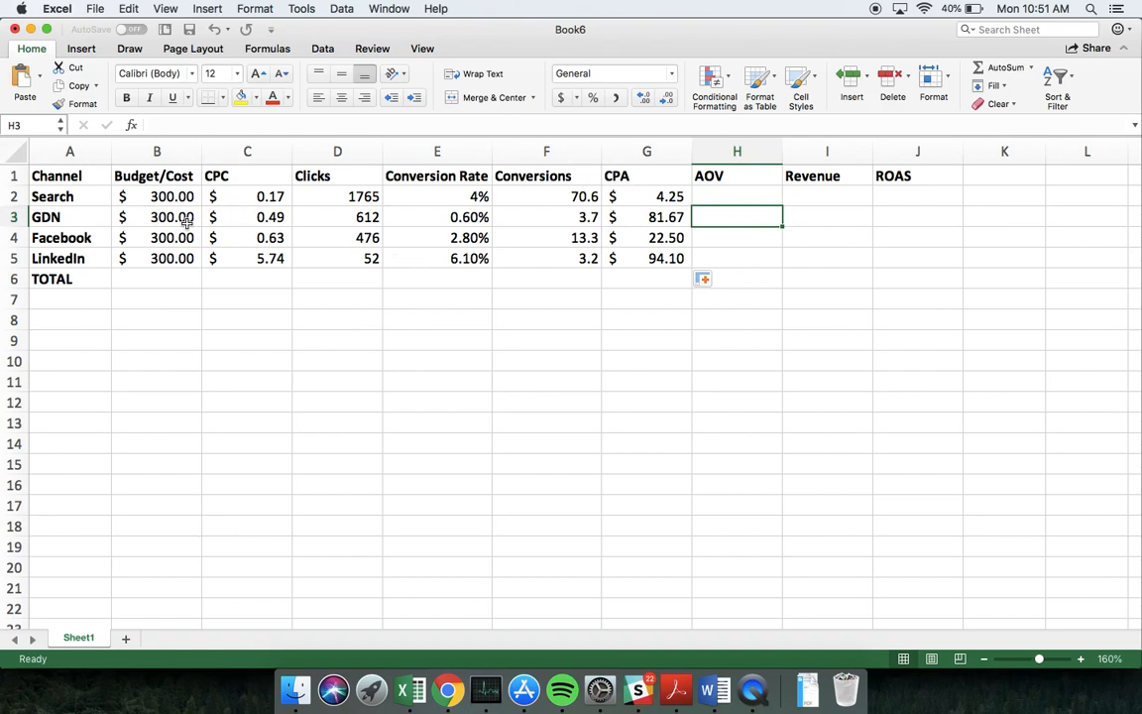
pyautogui.click(647, 293)
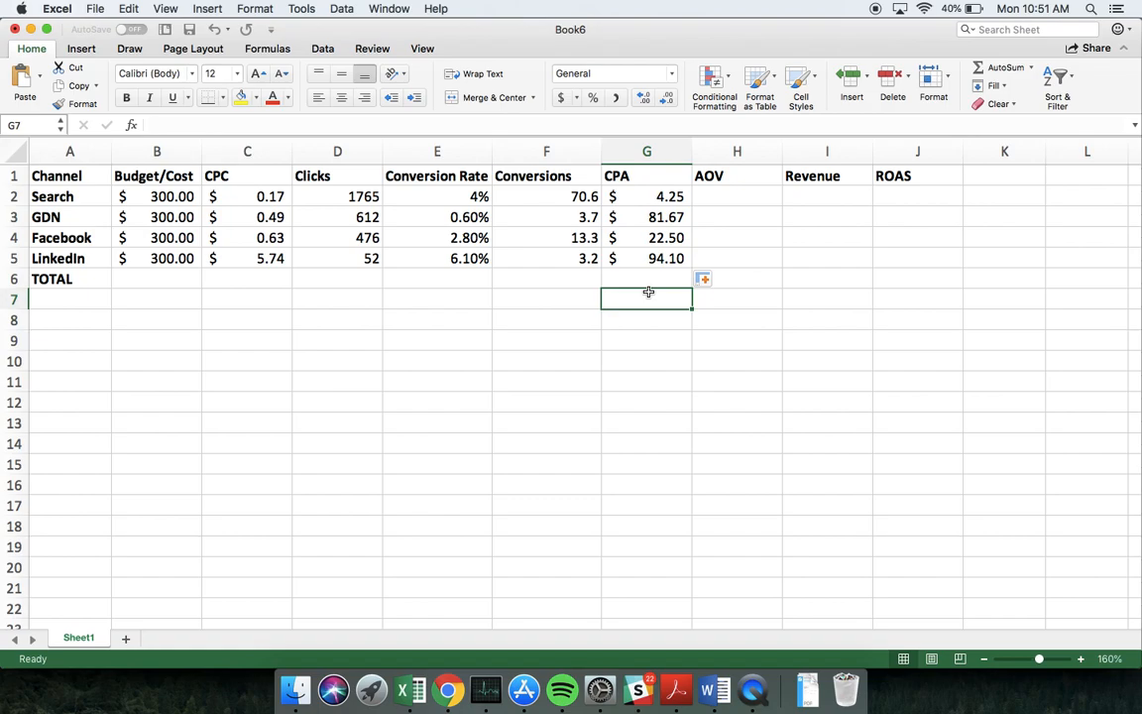
pyautogui.click(903, 216)
# Enter an AOV of $85 in H2 and copy it down to H5 for all channels
pyautogui.click(736, 200)
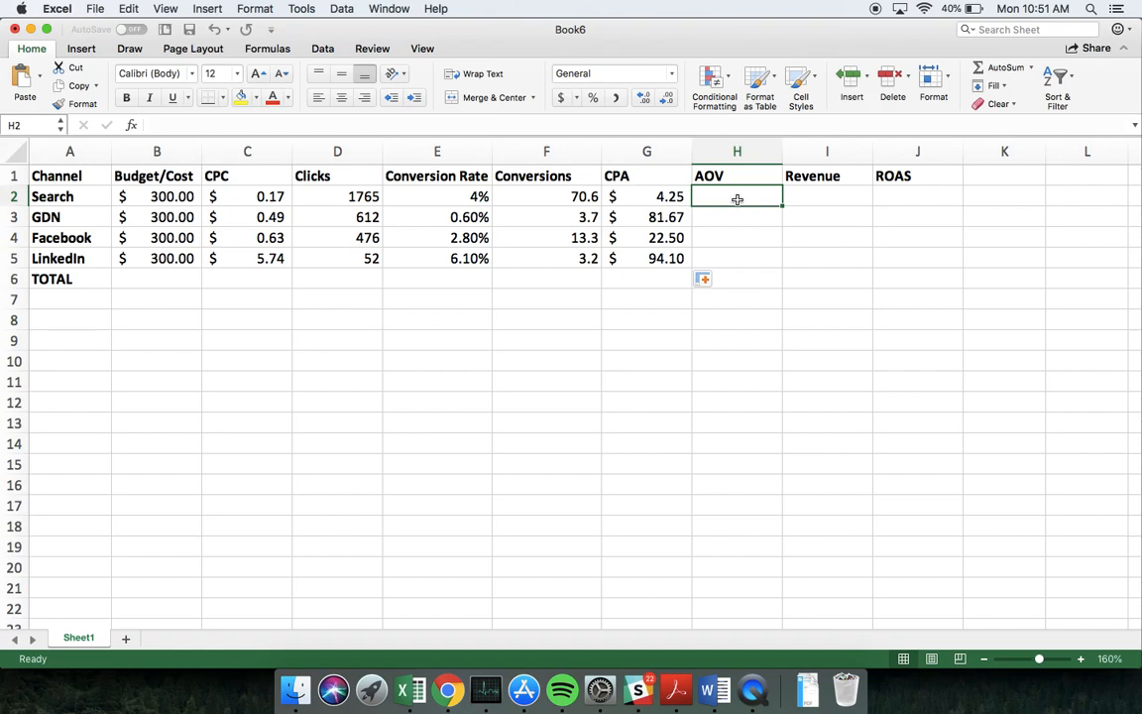
pyautogui.write('$85')
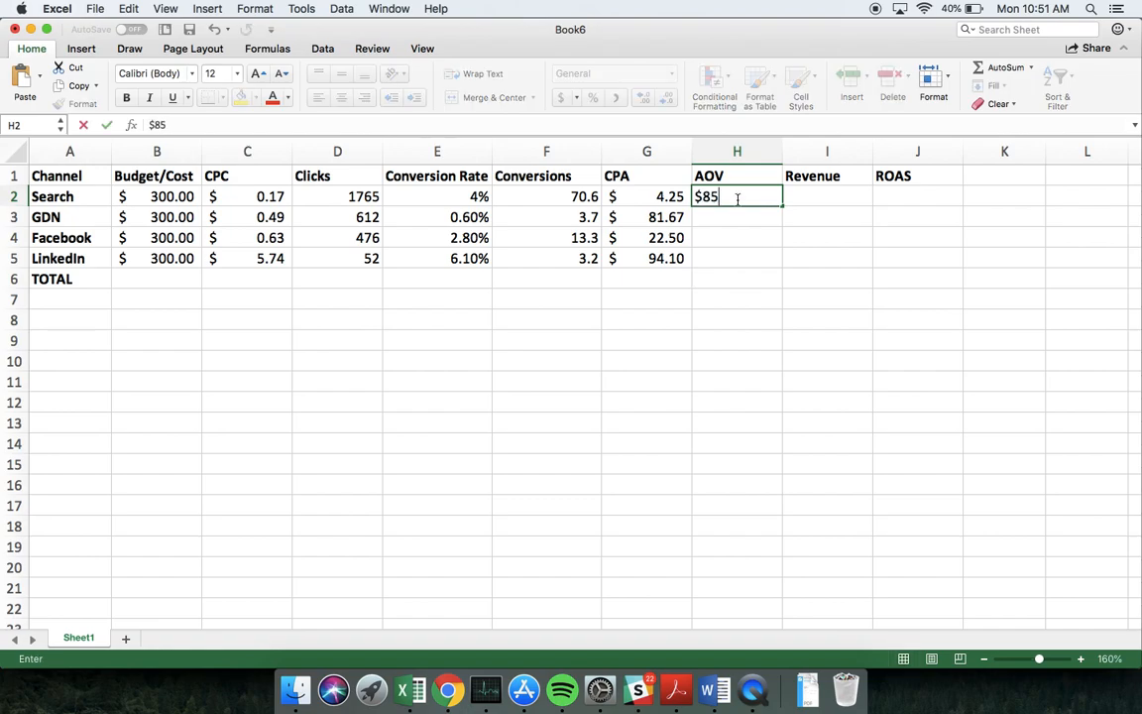
pyautogui.press('Return')
pyautogui.click(737, 199)
pyautogui.moveTo(782, 206); pyautogui.dragTo(767, 266)
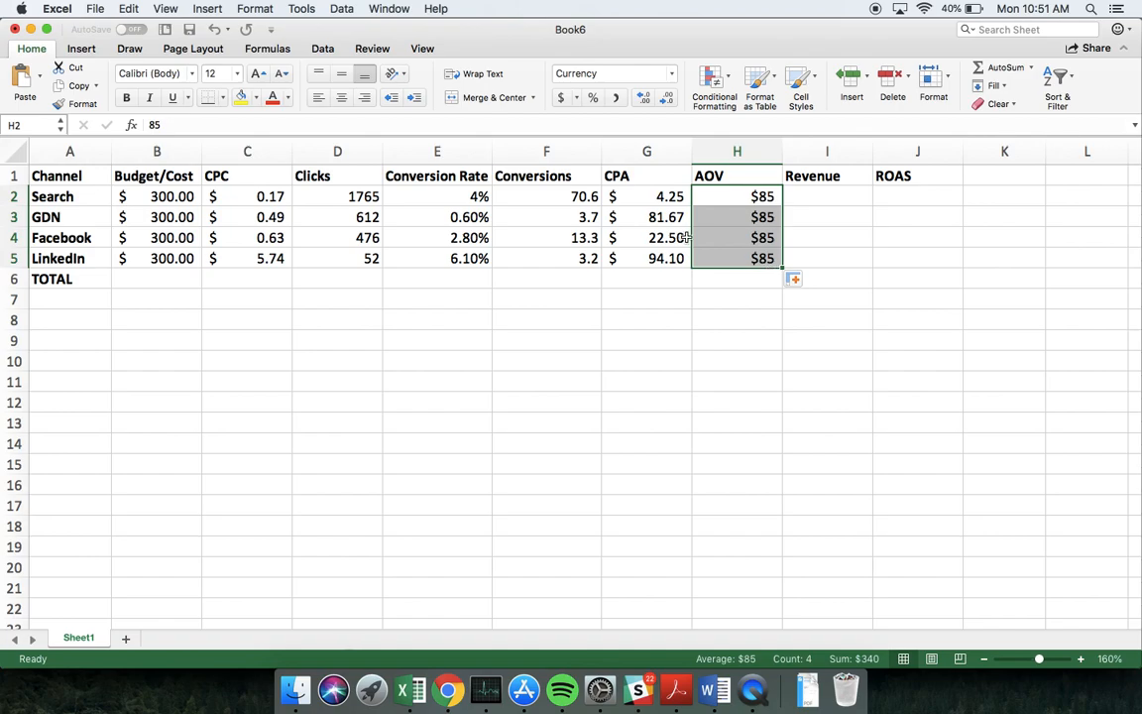
# Calculate Revenue in I2 as Conversions times AOV (=F2*H2) and fill the formula down to I5
pyautogui.click(831, 216)
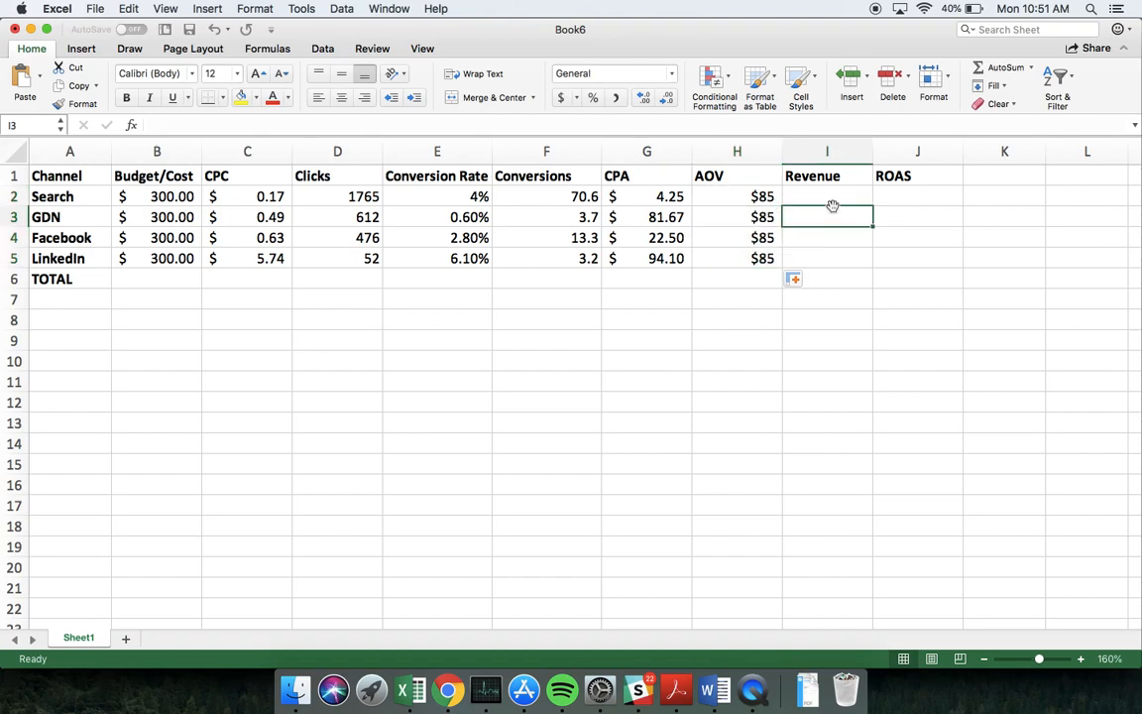
pyautogui.click(837, 196)
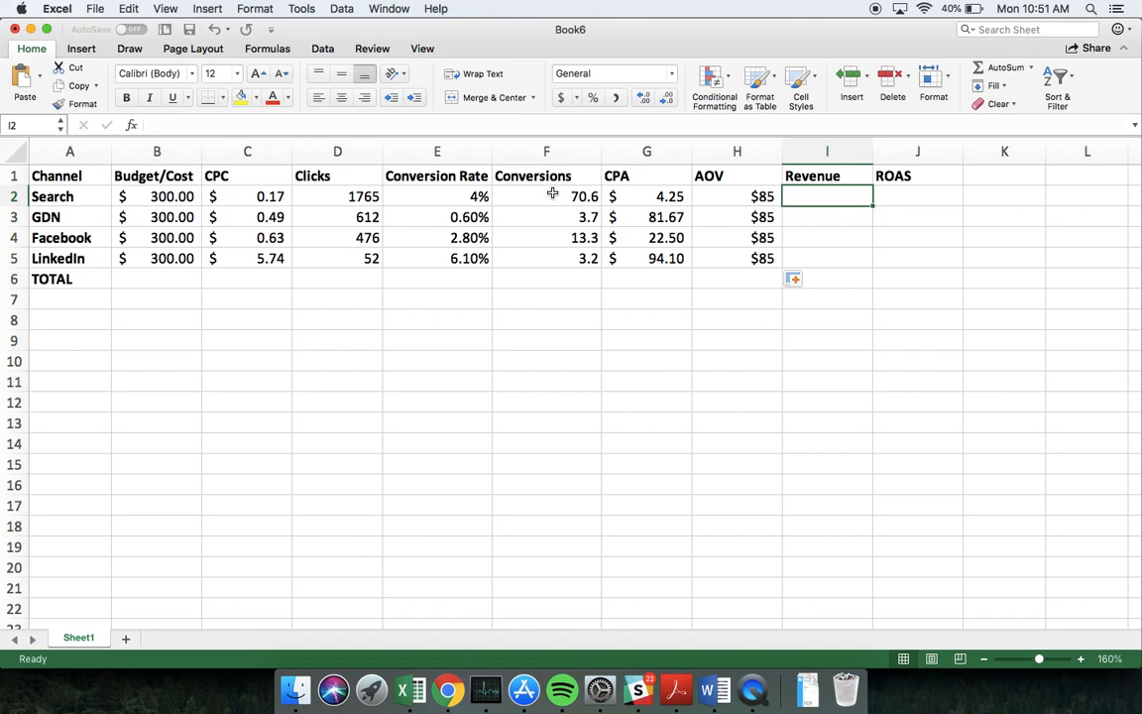
pyautogui.write('=')
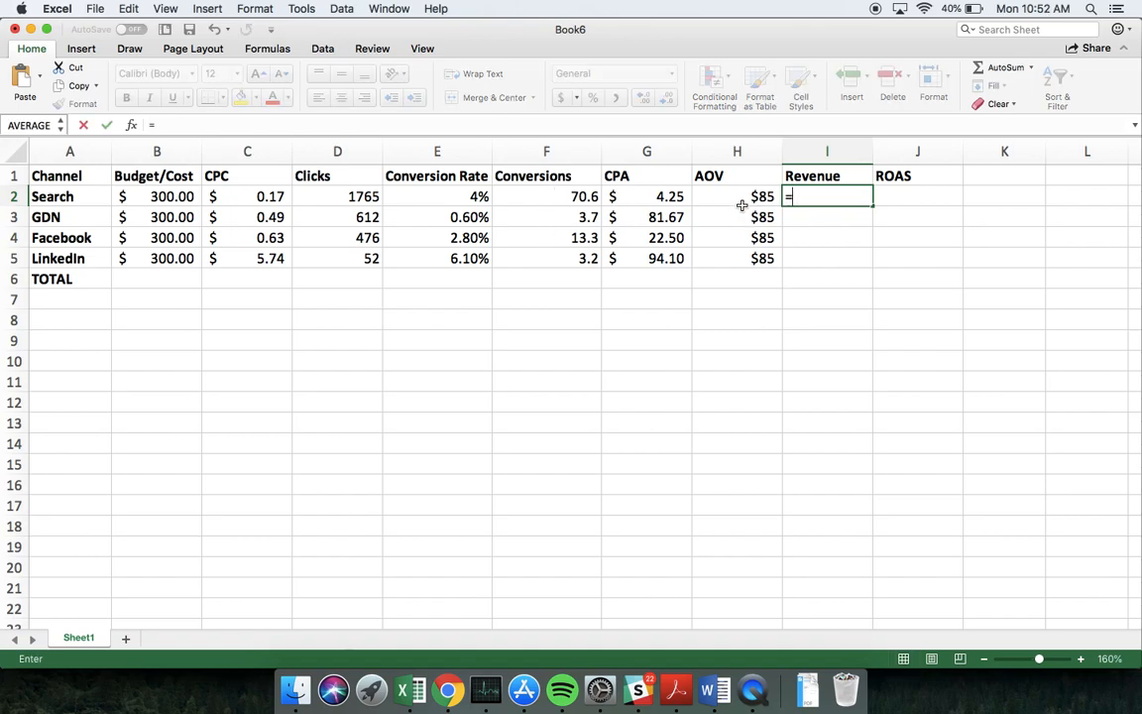
pyautogui.click(560, 197)
pyautogui.write('*')
pyautogui.click(730, 199)
pyautogui.press('Return')
pyautogui.click(852, 198)
pyautogui.moveTo(872, 206); pyautogui.dragTo(868, 267)
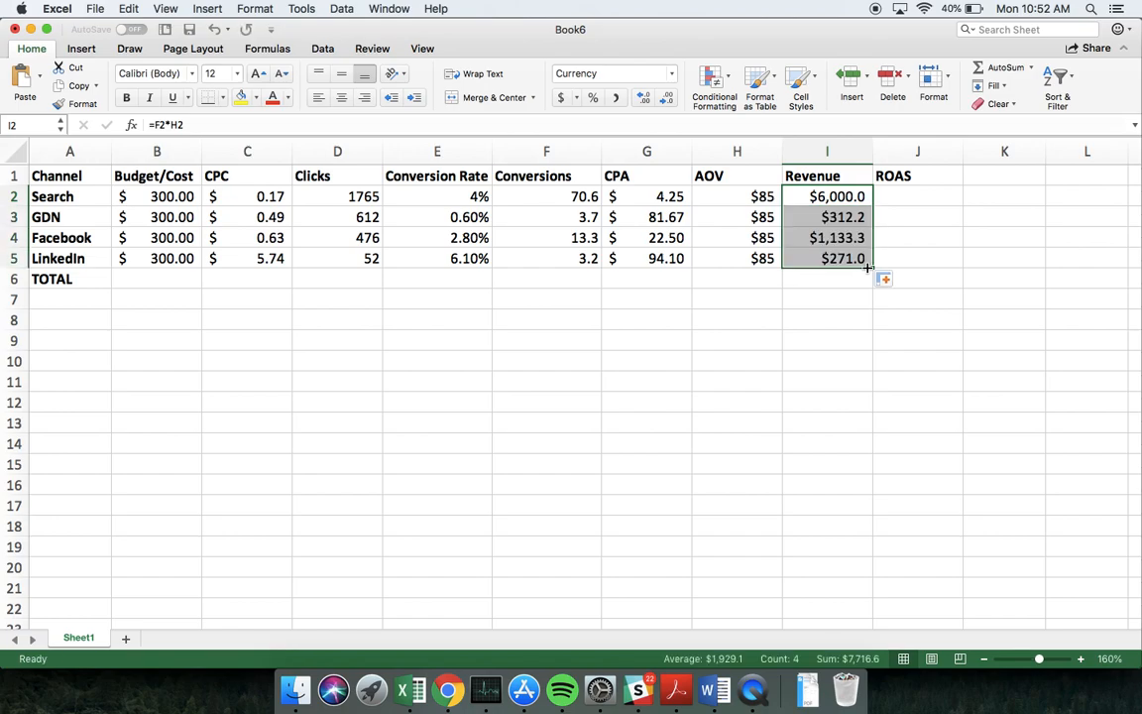
# Calculate ROAS in J2 as Revenue divided by Budget/Cost (=I2/B2) and fill the formula down to J5
pyautogui.click(906, 202)
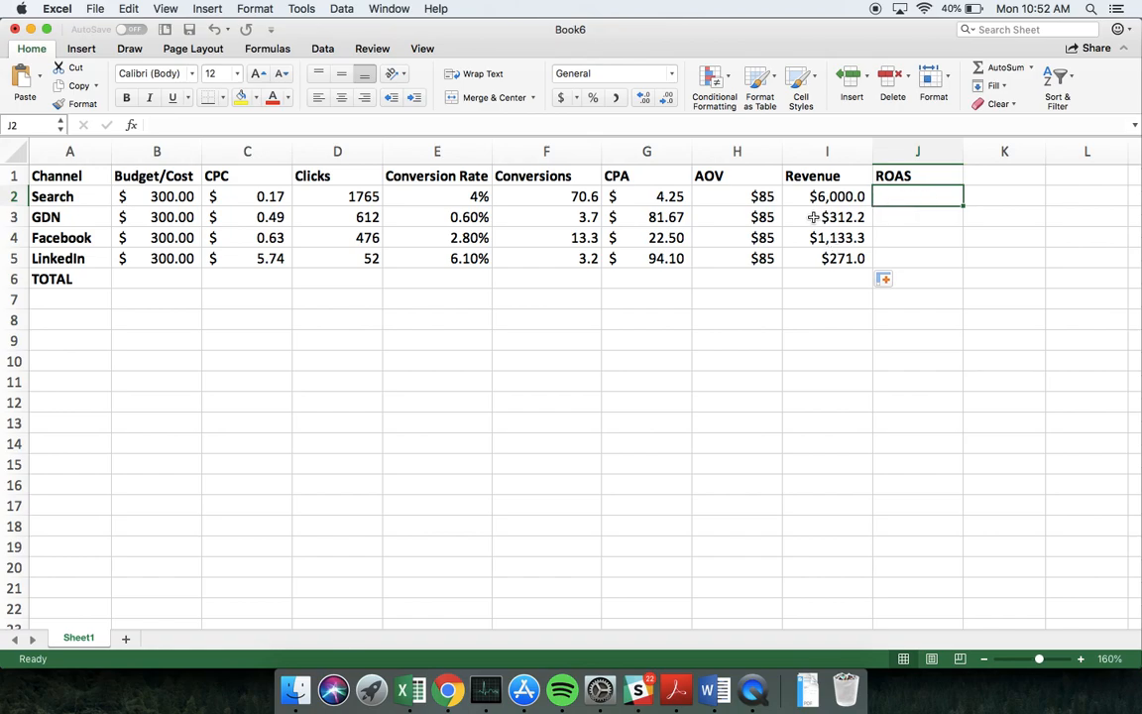
pyautogui.write('=')
pyautogui.click(834, 196)
pyautogui.write('/')
pyautogui.click(171, 197)
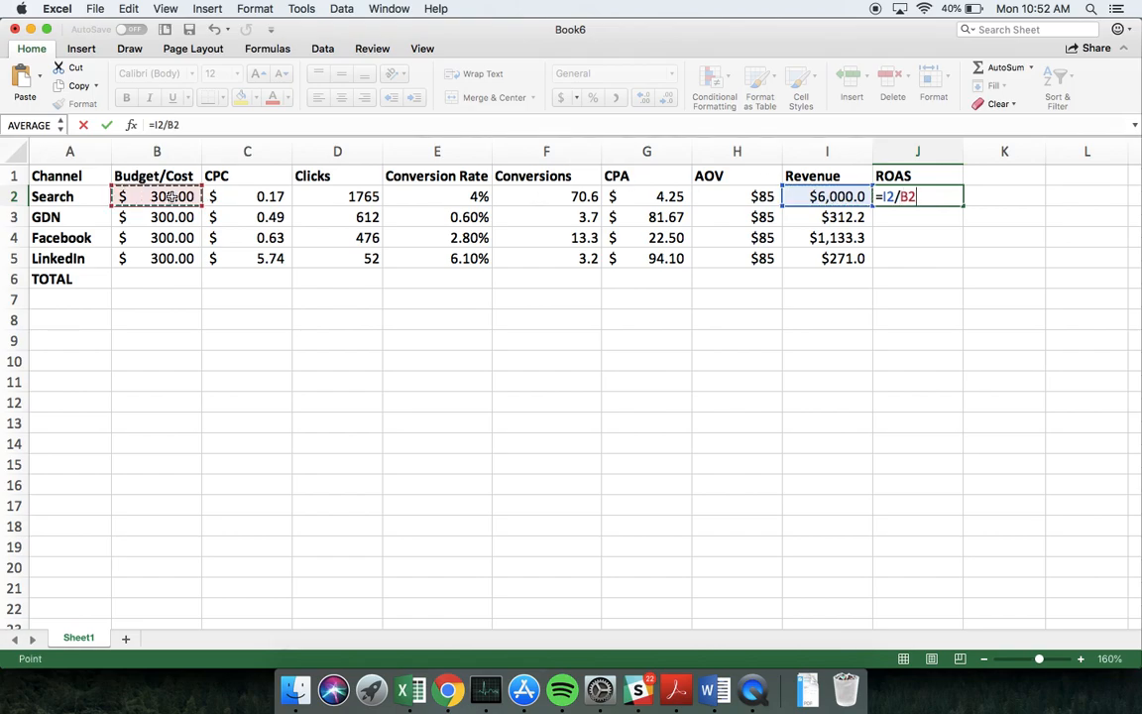
pyautogui.press('Return')
pyautogui.click(946, 197)
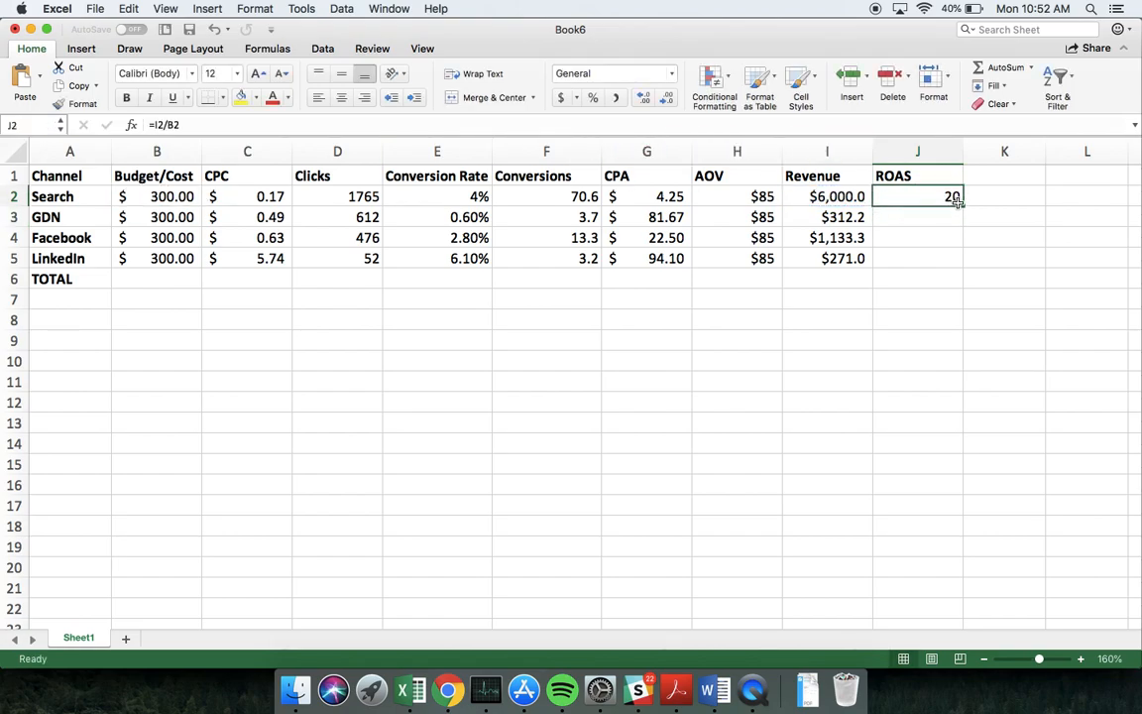
pyautogui.moveTo(961, 205); pyautogui.dragTo(947, 265)
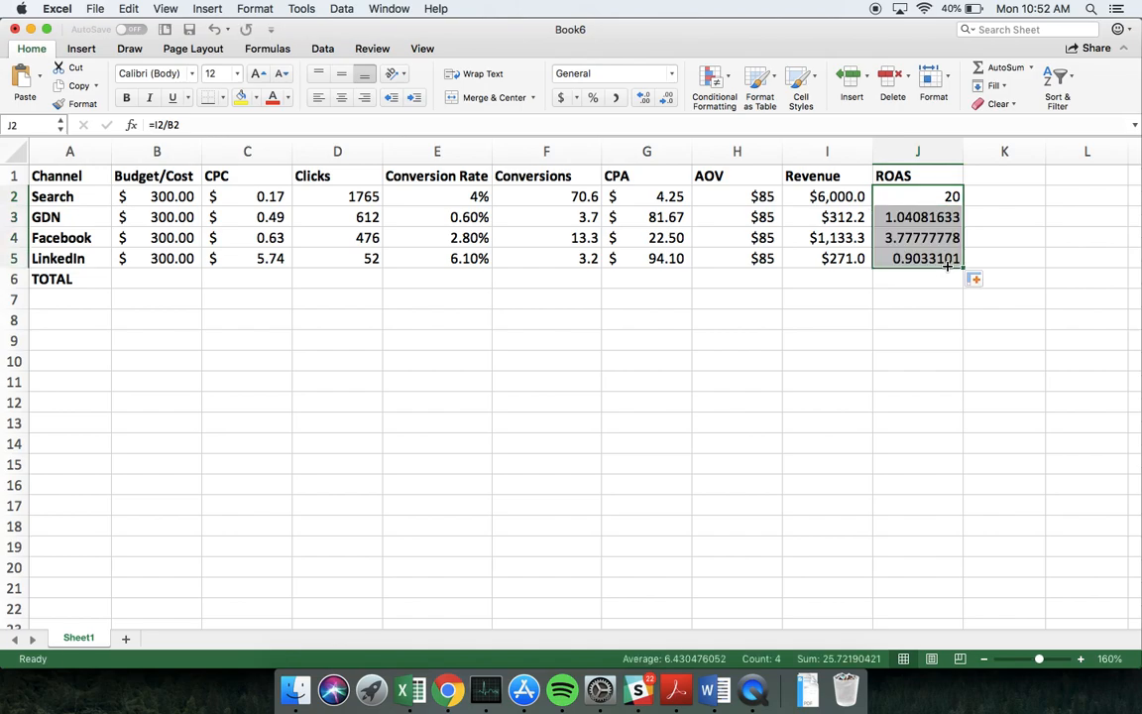
# Format the ROAS values in J2:J5 to one decimal place
pyautogui.click(664, 98)
pyautogui.click(664, 99)
pyautogui.click(664, 99)
pyautogui.click(664, 99)
pyautogui.click(664, 99)
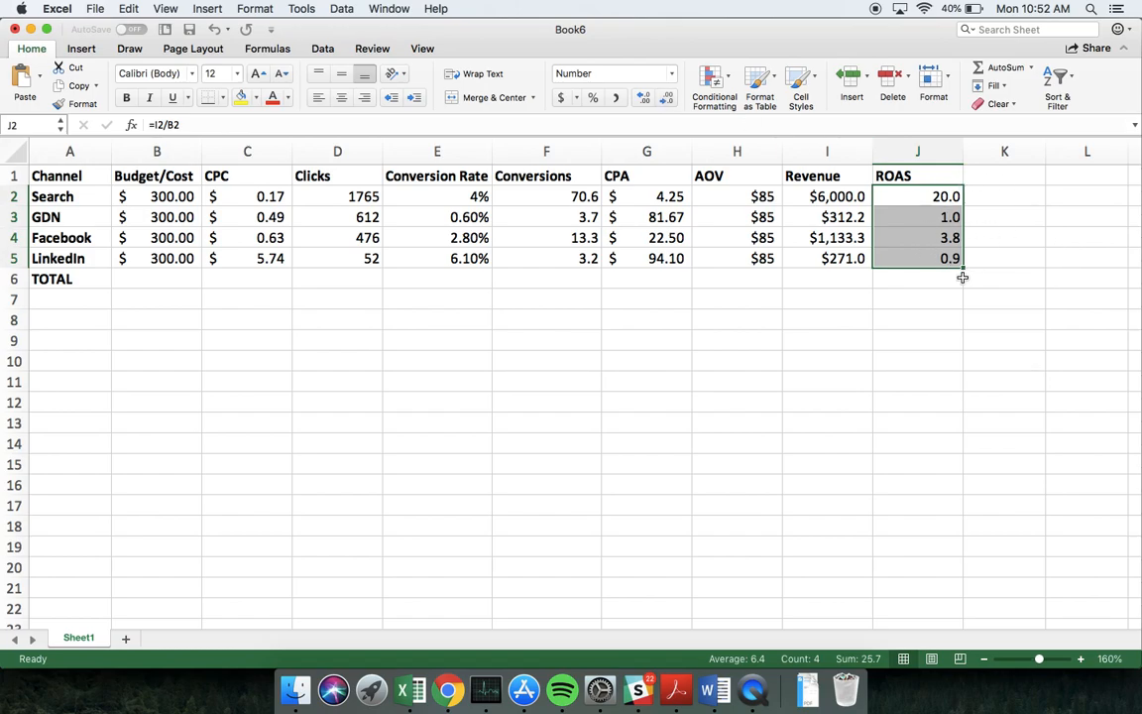
pyautogui.click(994, 247)
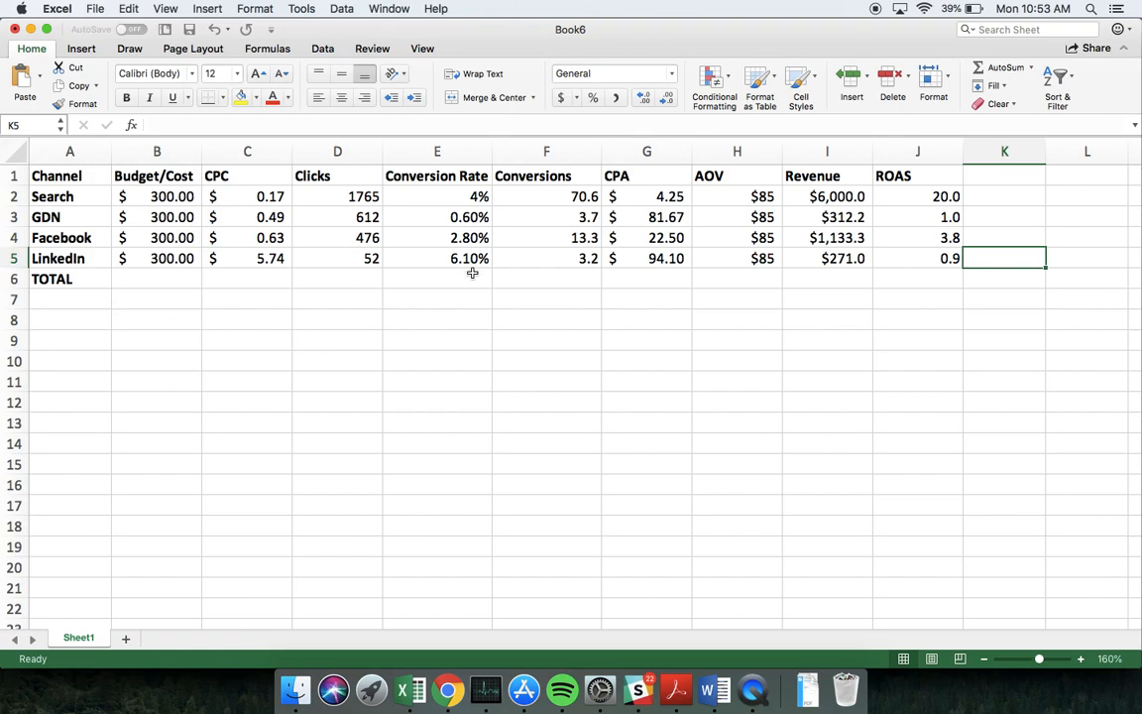
# Total the Budget/Cost column in B6 with =SUM(B2:B5)
pyautogui.click(148, 278)
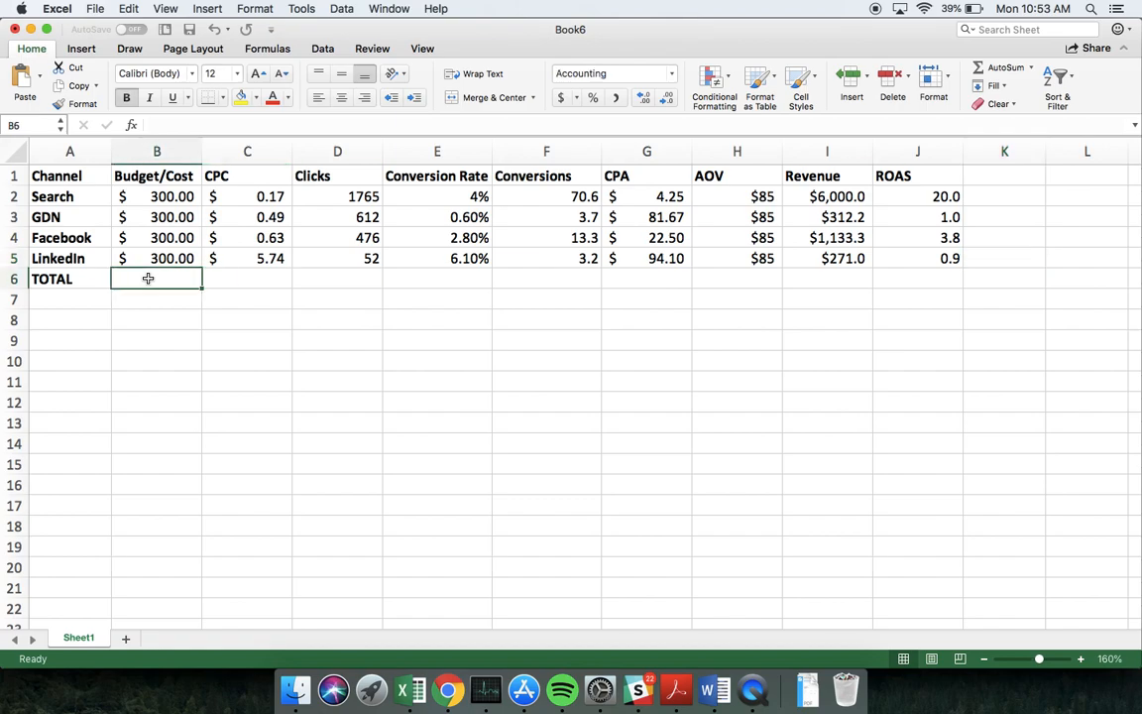
pyautogui.write('=sum')
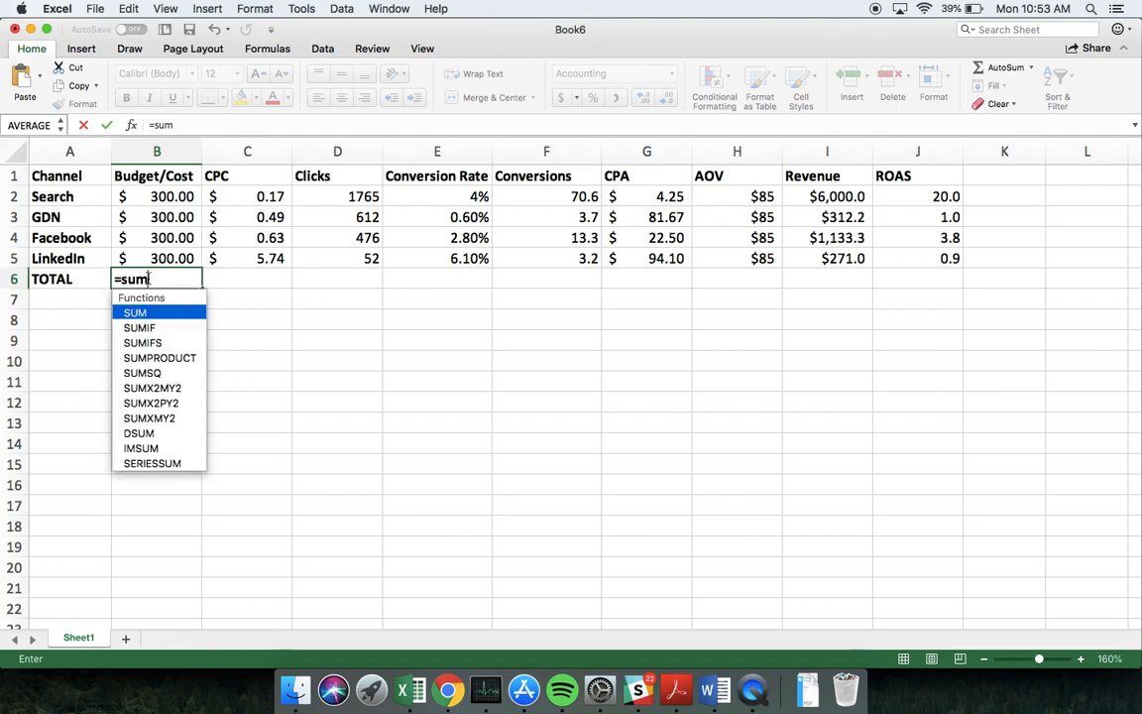
pyautogui.doubleClick(150, 312)
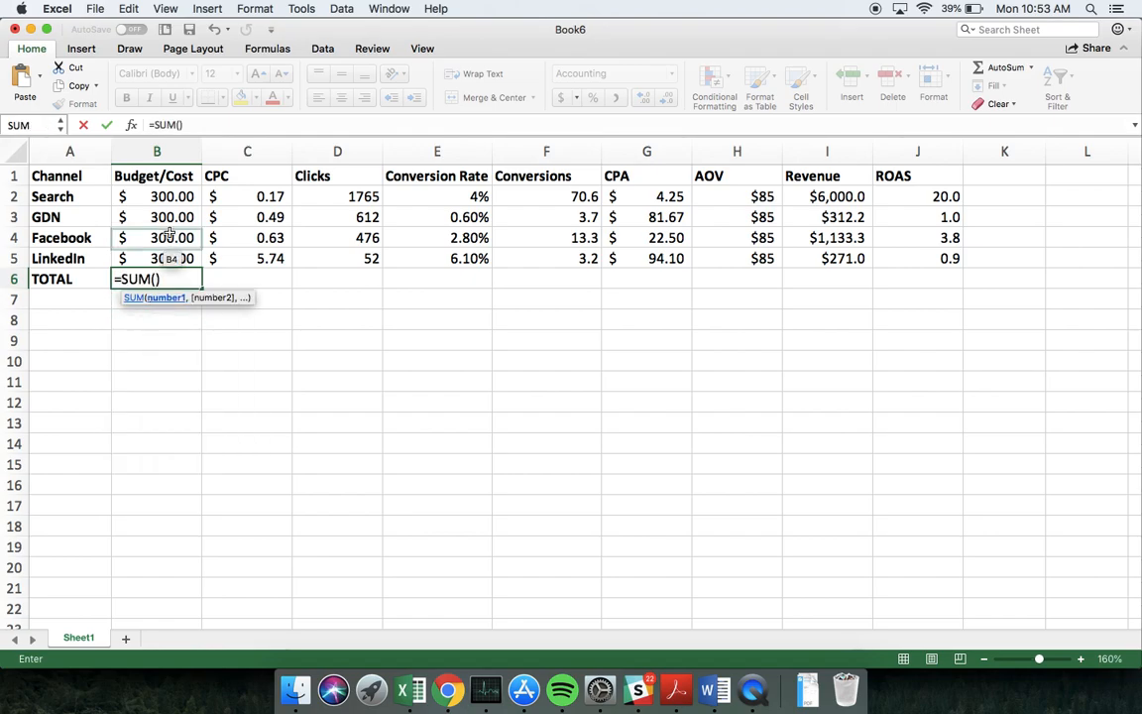
pyautogui.moveTo(166, 196); pyautogui.dragTo(176, 258)
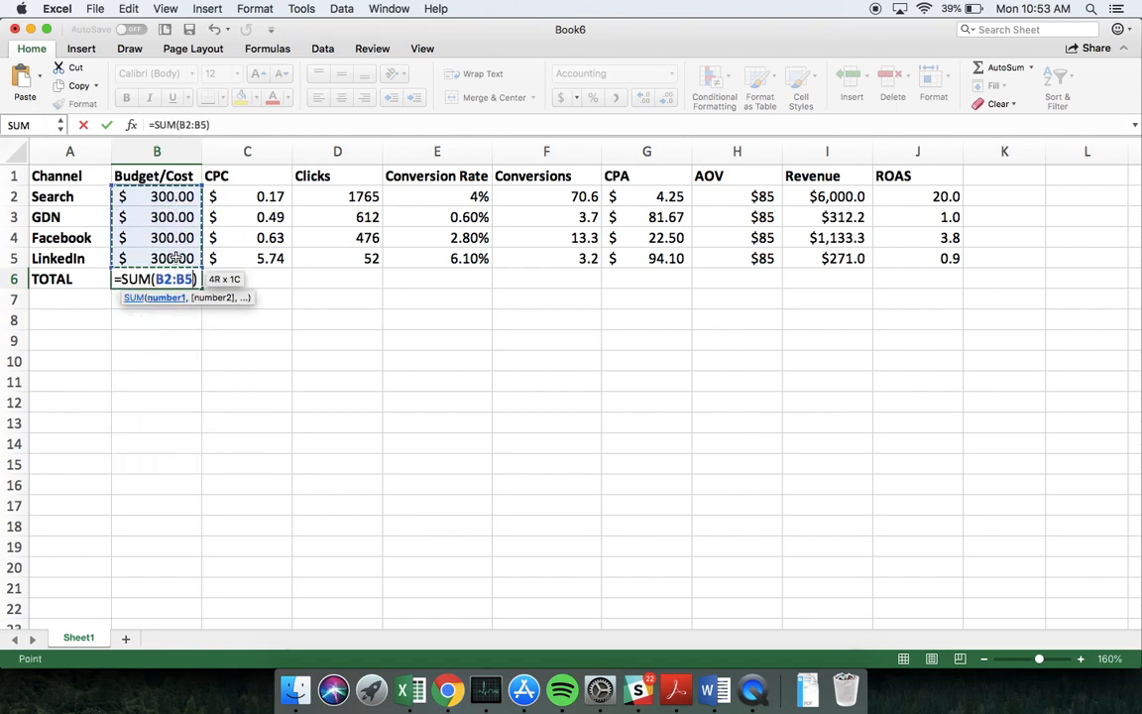
pyautogui.press('Return')
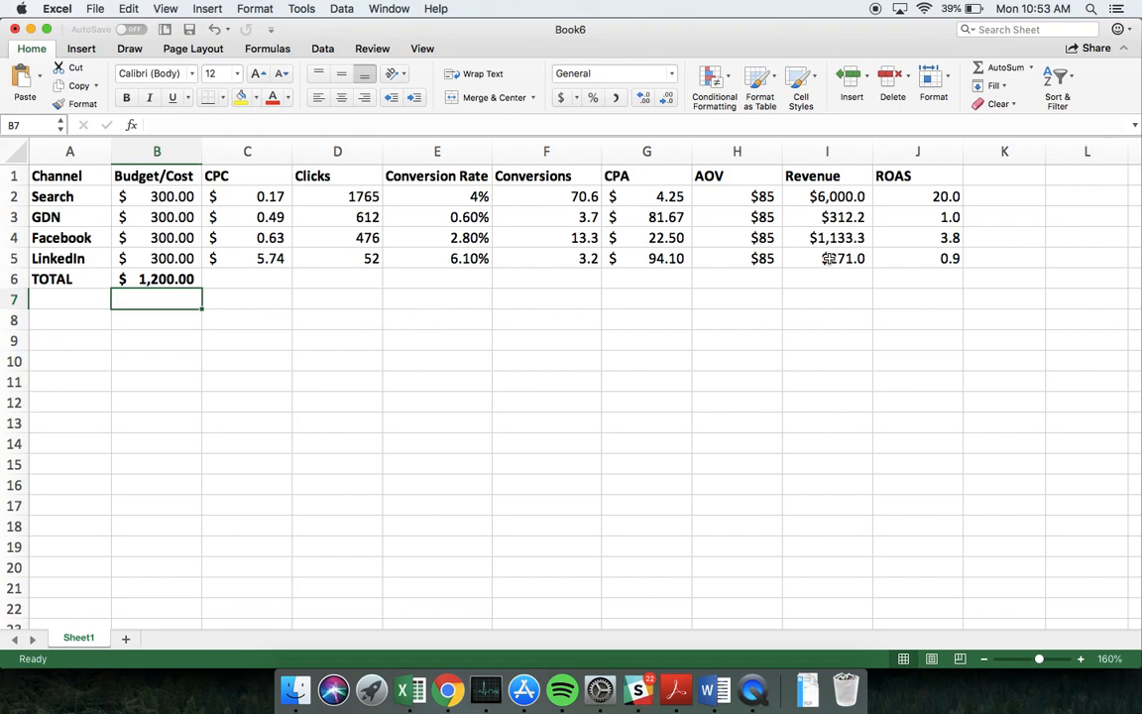
# Copy the B6 sum formula into the TOTAL row for Clicks (D6), Conversions (F6) and Revenue (I6)
pyautogui.click(167, 281)
pyautogui.press('super+c')
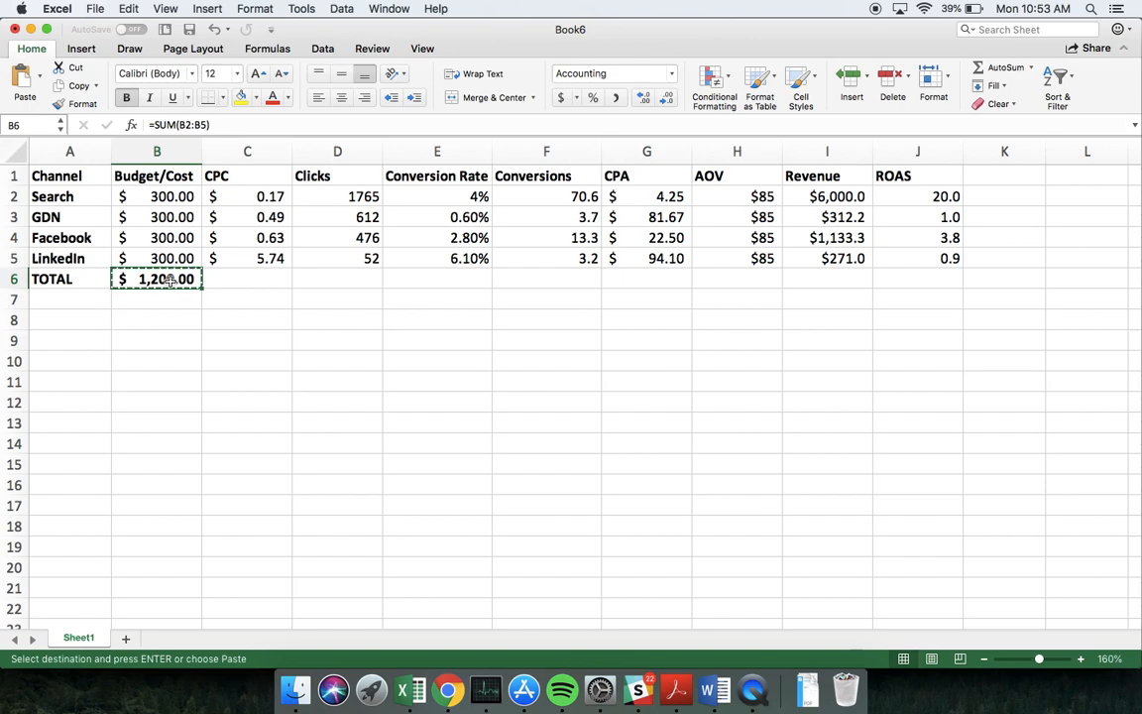
pyautogui.click(365, 280)
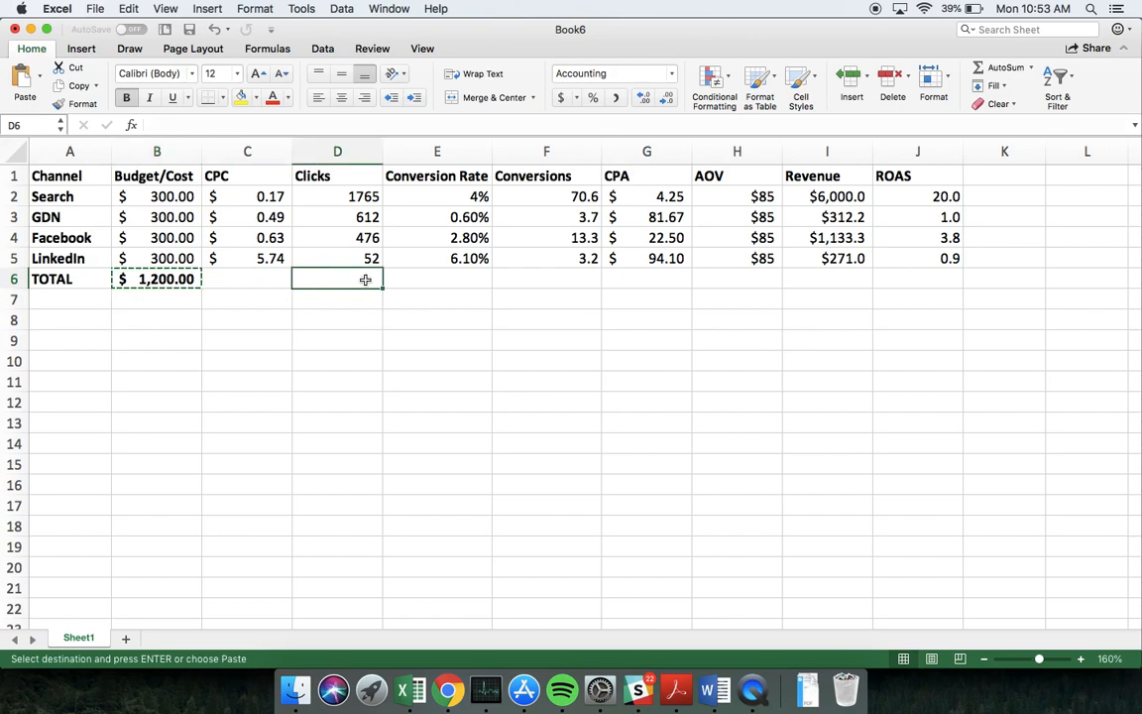
pyautogui.press('super+v')
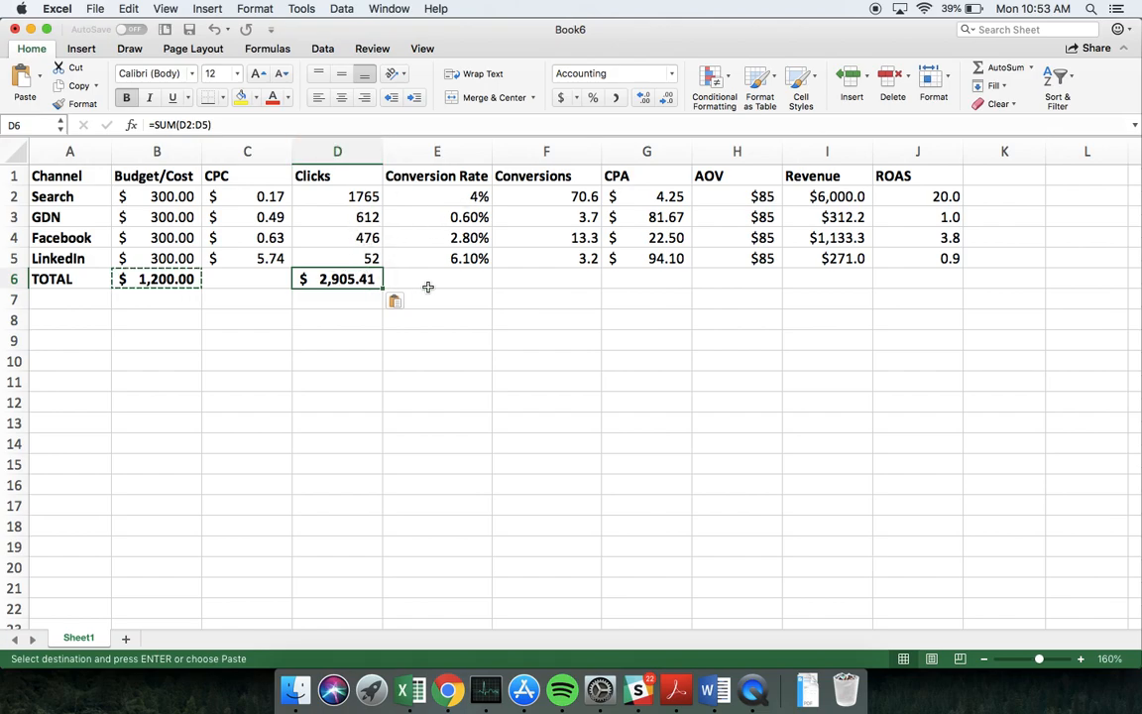
pyautogui.click(540, 282)
pyautogui.press('super+v')
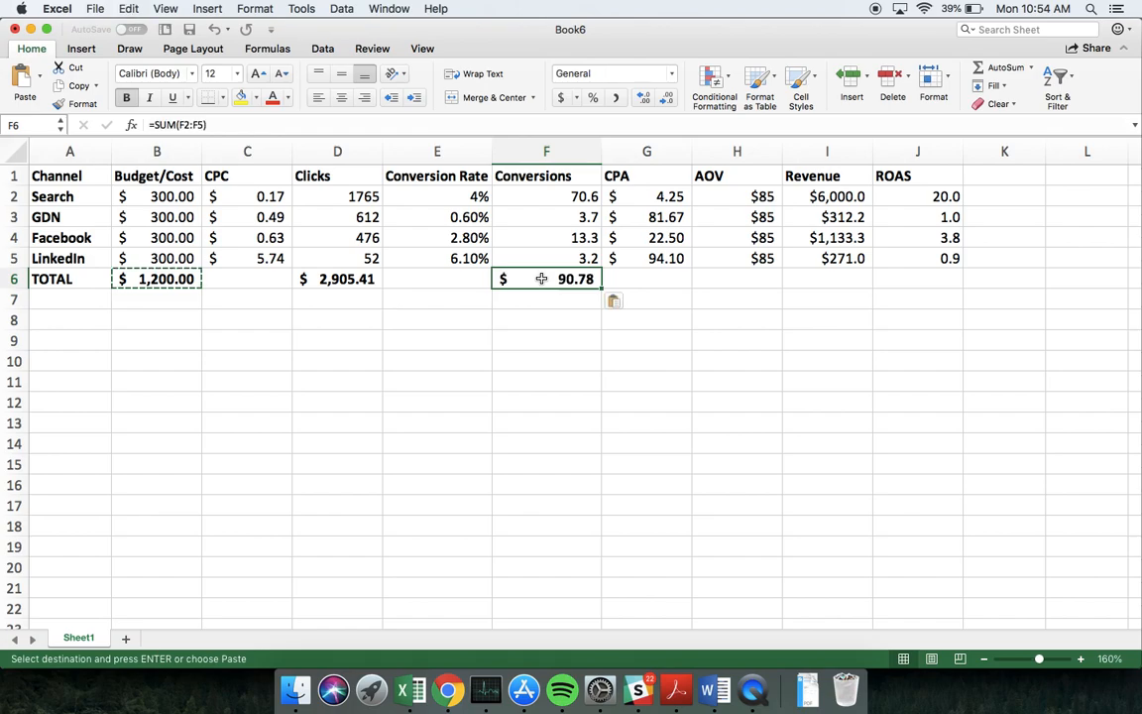
pyautogui.click(818, 282)
pyautogui.press('super+v')
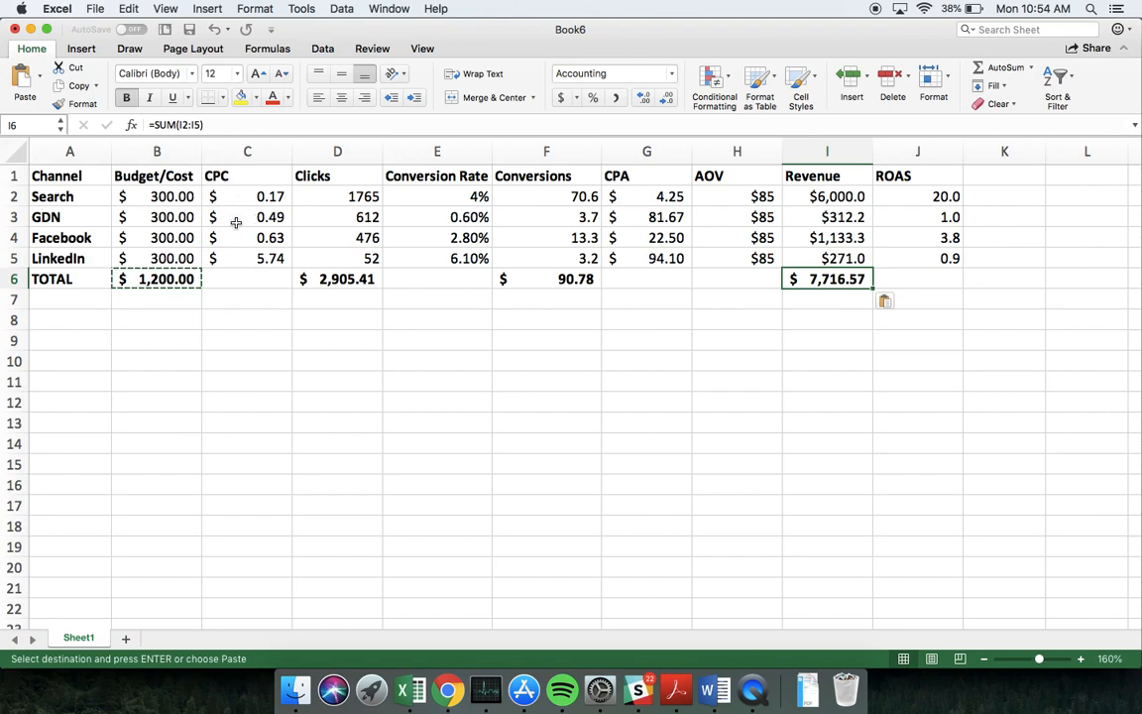
# Calculate the overall CPC in C6 as total Budget/Cost divided by total Clicks (=B6/D6)
pyautogui.click(257, 283)
pyautogui.write('=')
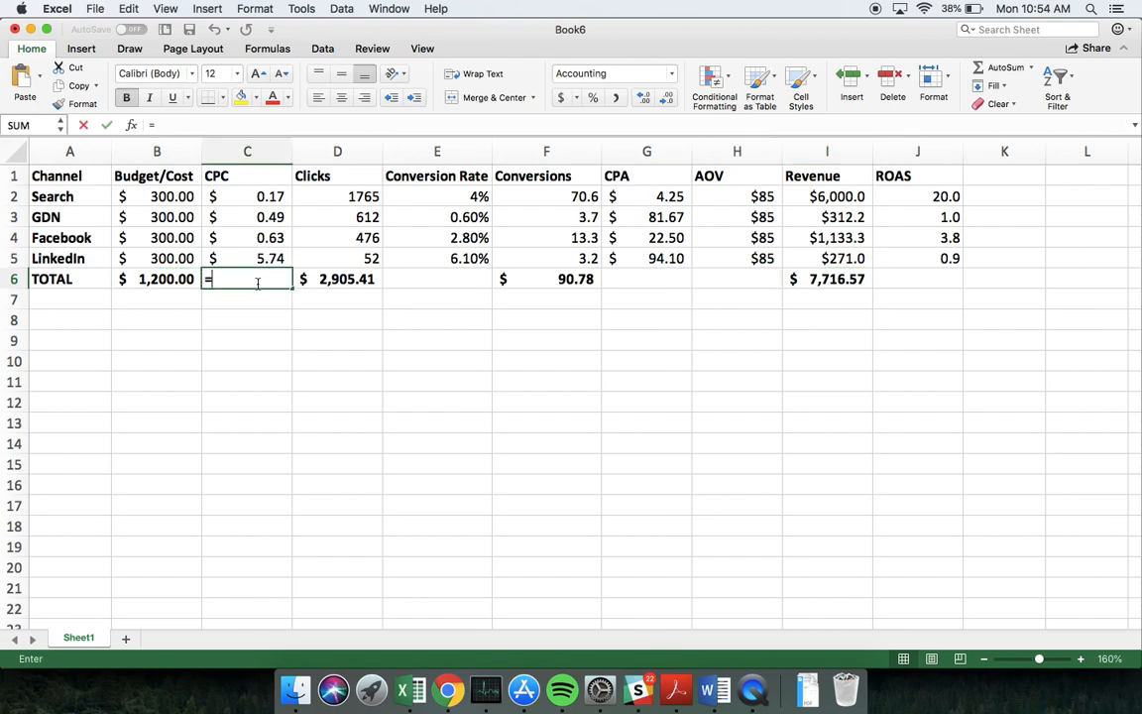
pyautogui.click(170, 280)
pyautogui.write('/')
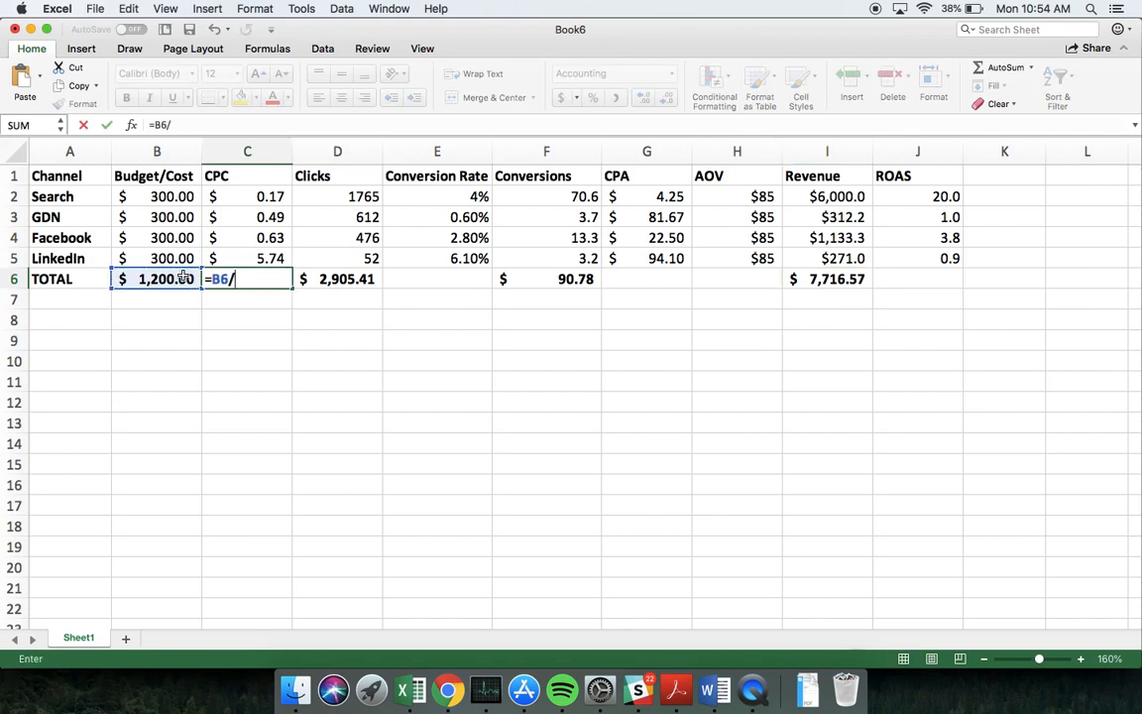
pyautogui.click(314, 280)
pyautogui.press('Return')
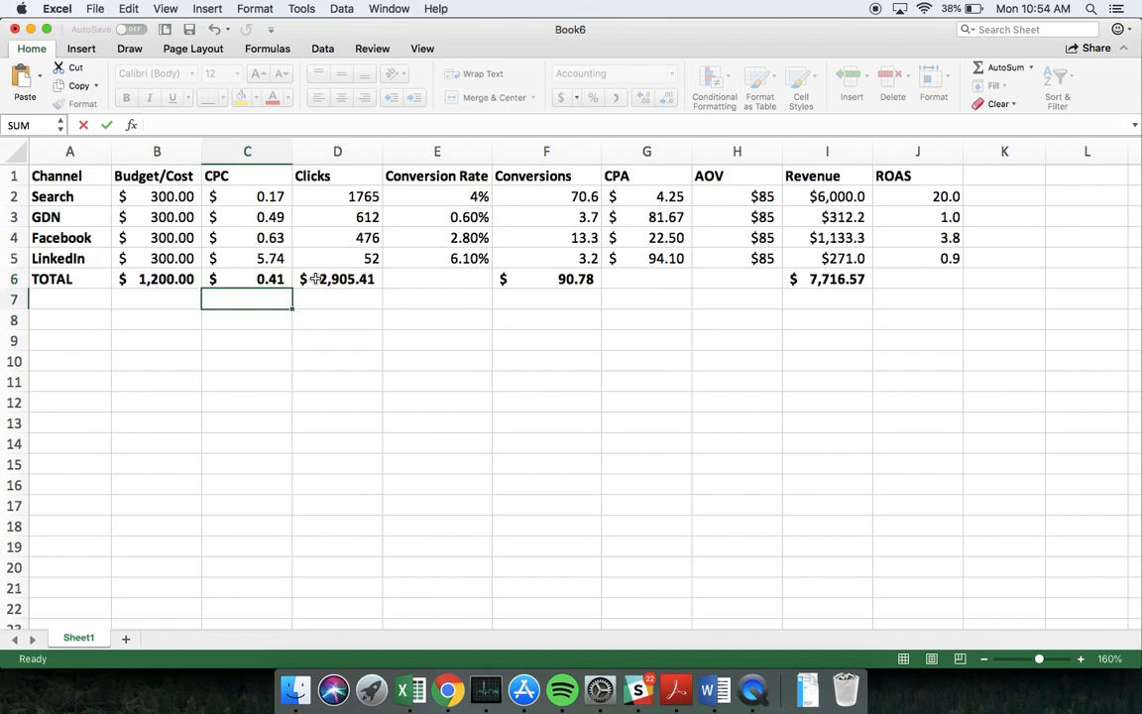
# Calculate the overall Conversion Rate in E6 as =F6/D6 and format it as a percentage with two decimals
pyautogui.click(460, 277)
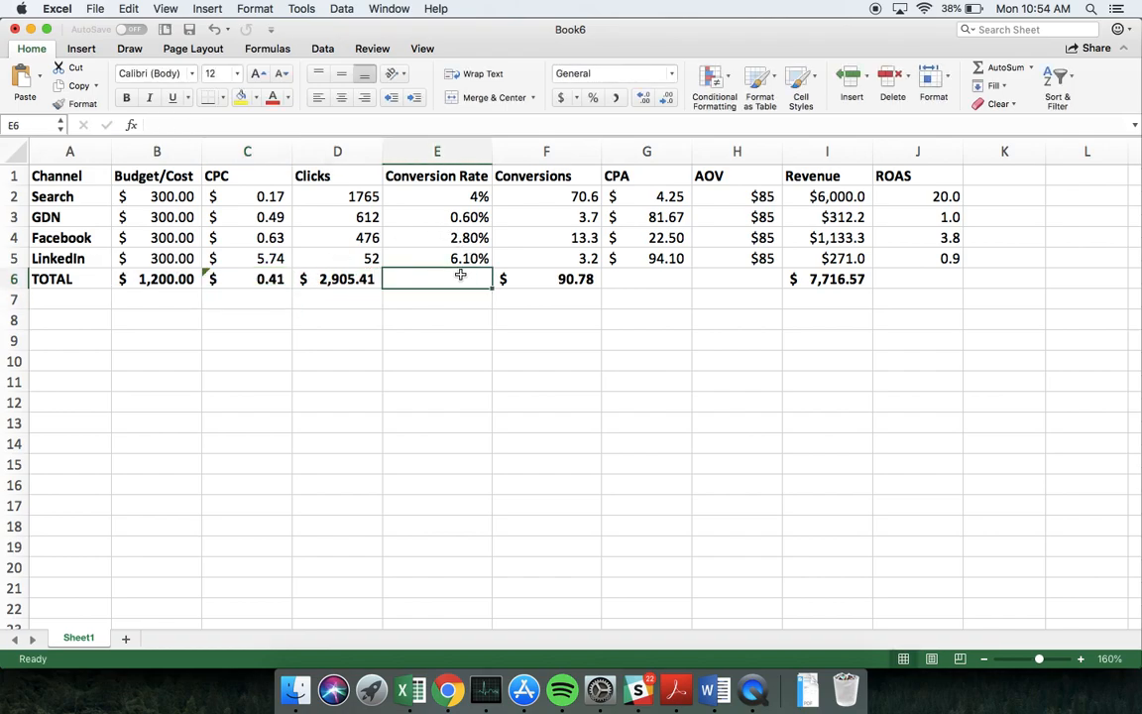
pyautogui.write('=')
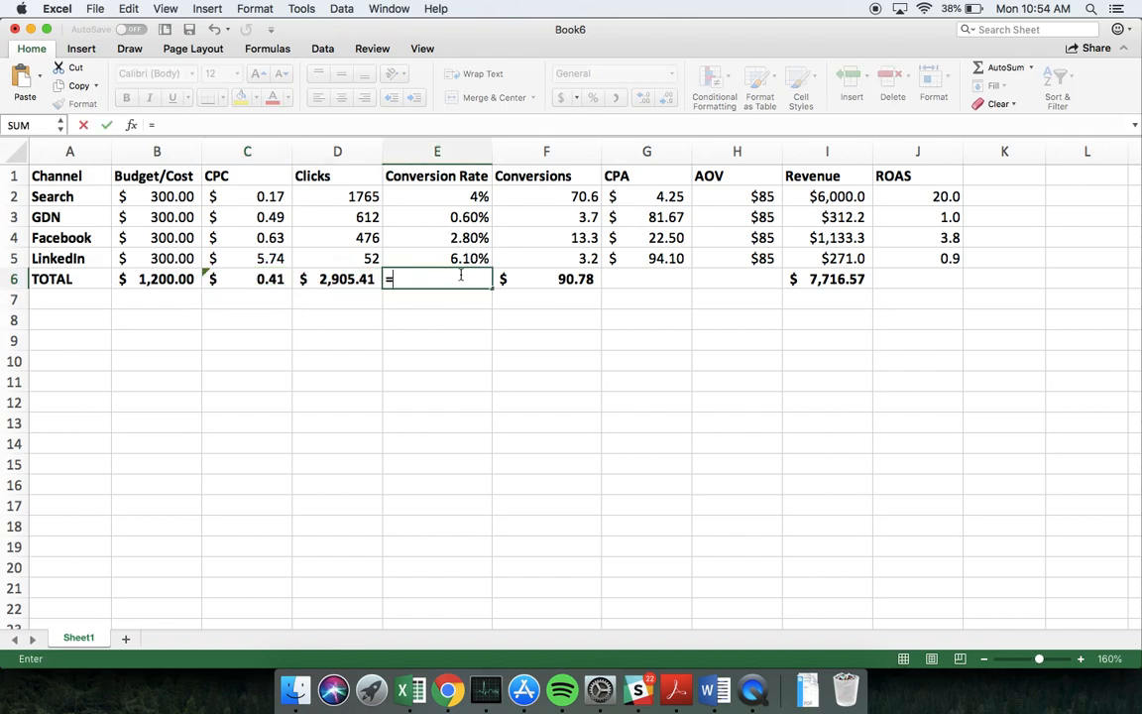
pyautogui.click(556, 279)
pyautogui.write('/')
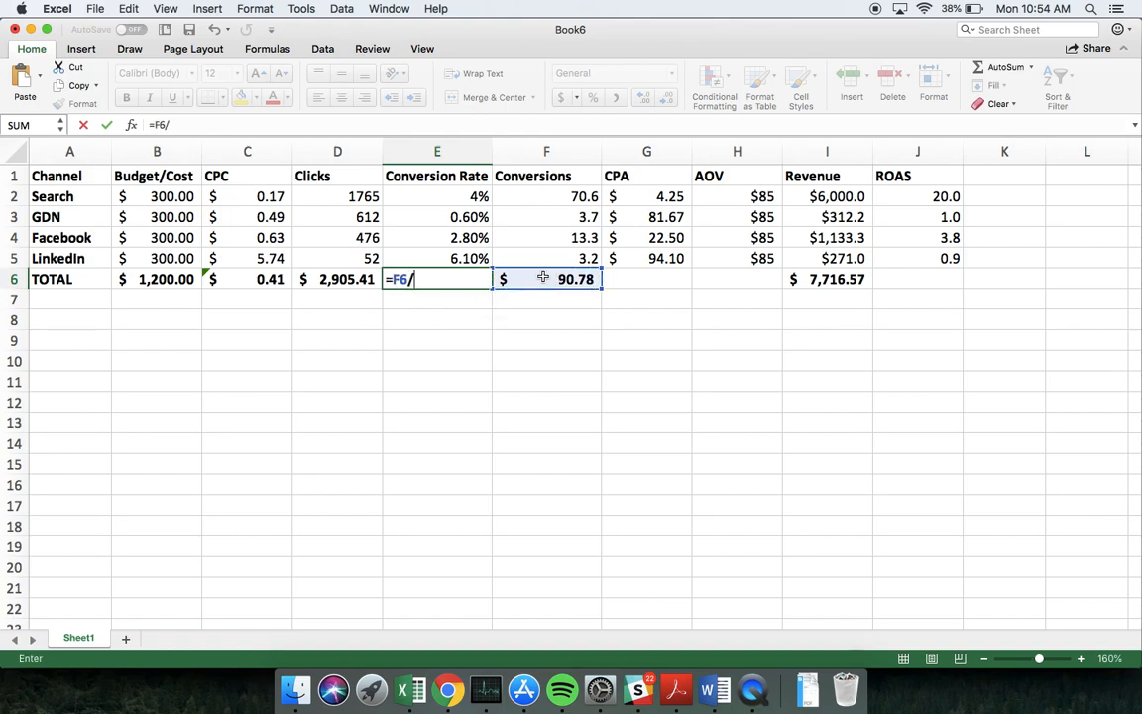
pyautogui.click(337, 281)
pyautogui.press('Return')
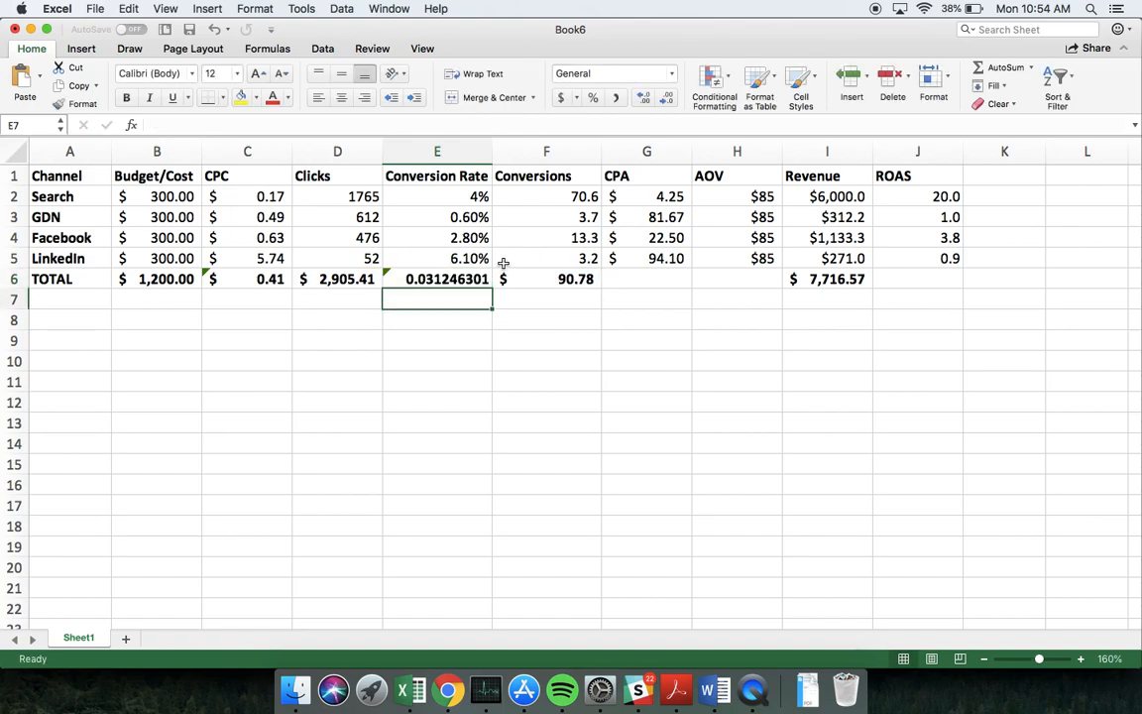
pyautogui.press('Up')
pyautogui.click(592, 97)
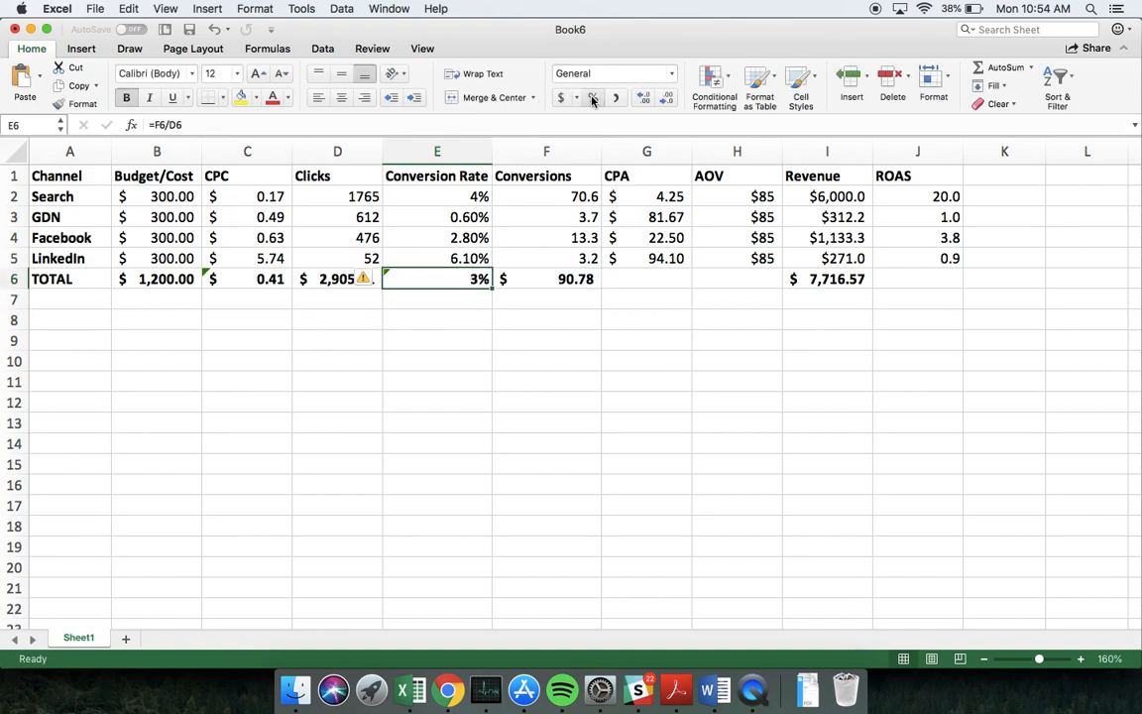
pyautogui.click(644, 99)
pyautogui.click(644, 99)
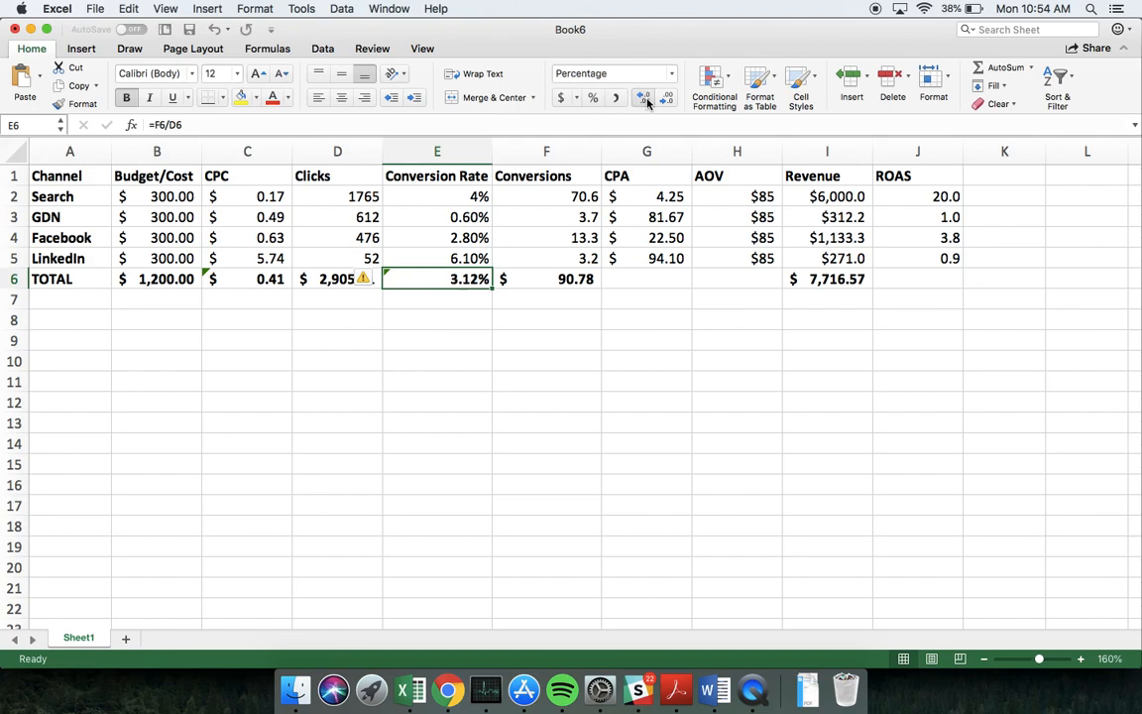
# Calculate the overall CPA in G6 as total Budget/Cost divided by total Conversions (=B6/F6) and format it as dollar currency
pyautogui.click(648, 278)
pyautogui.write('=')
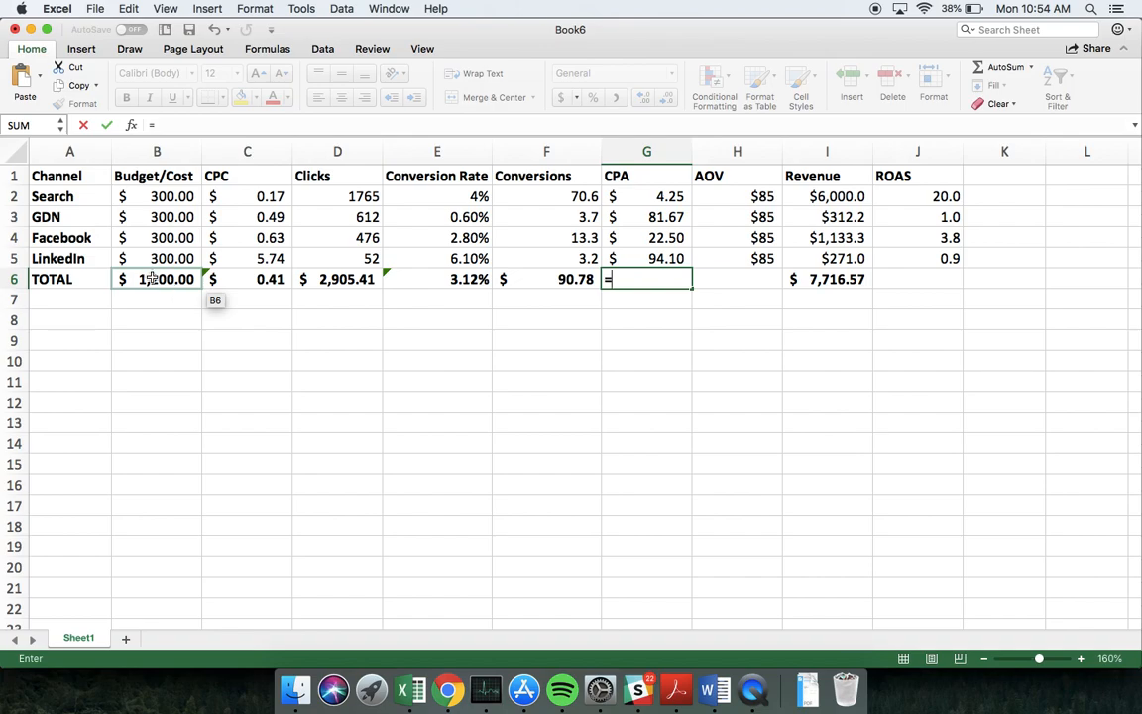
pyautogui.click(153, 280)
pyautogui.write('/')
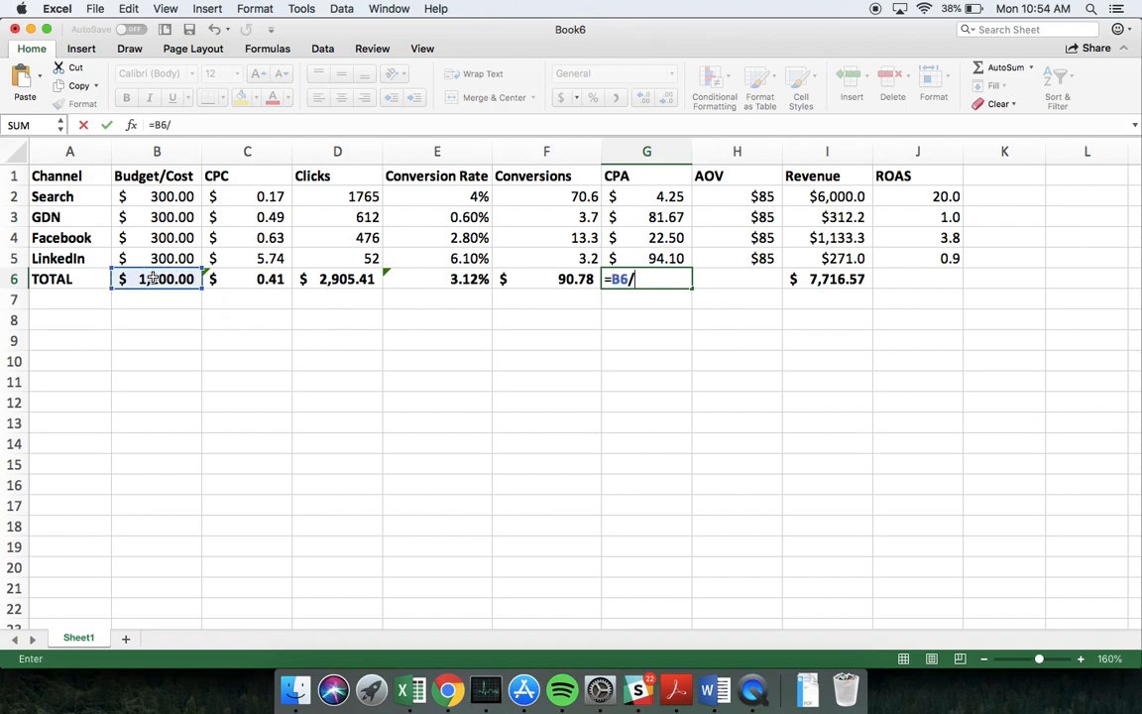
pyautogui.click(532, 281)
pyautogui.press('Return')
pyautogui.press('Up')
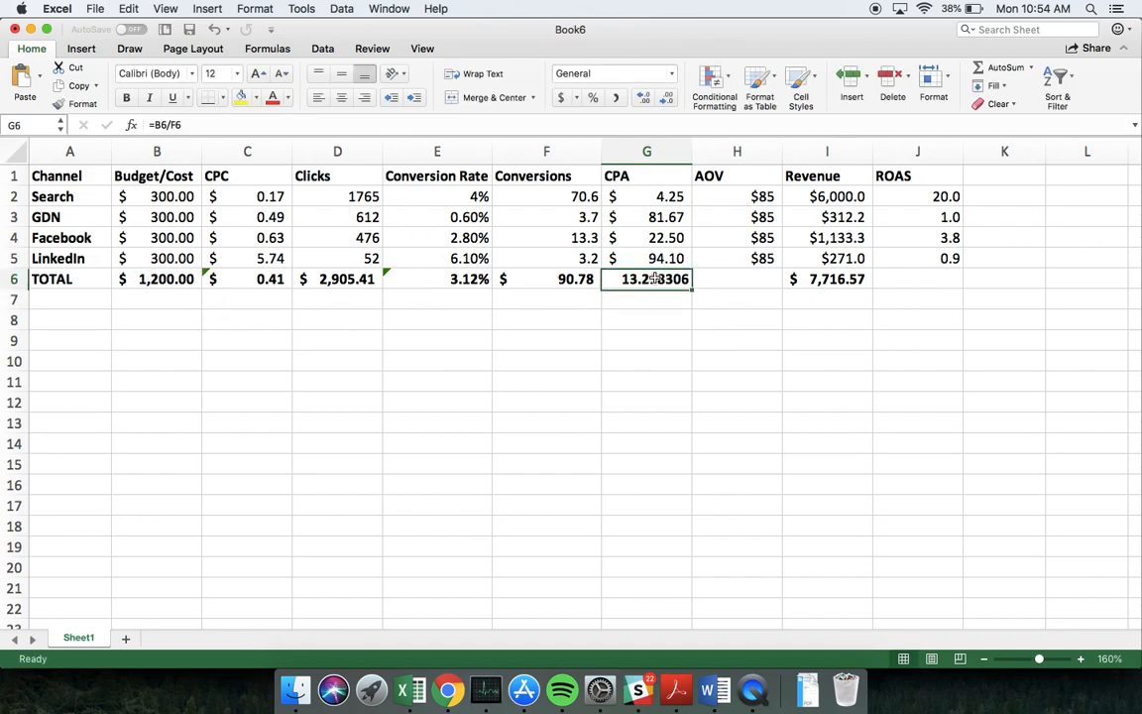
pyautogui.click(561, 97)
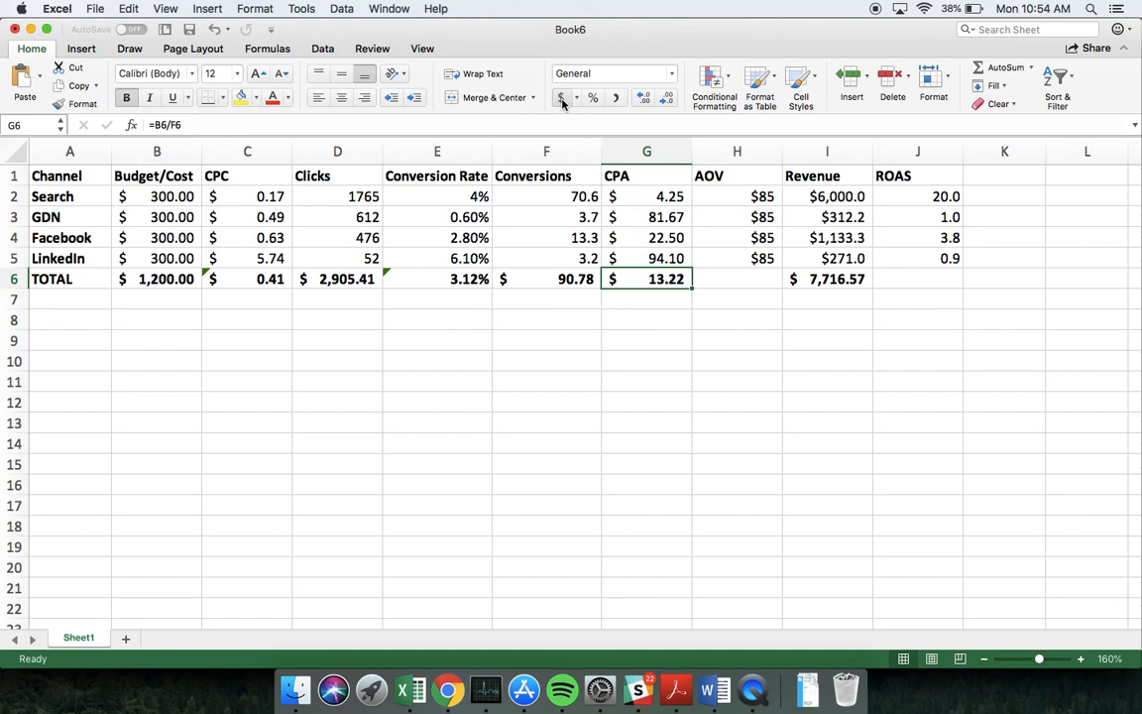
# Enter an AOV of $85 in H6 of the TOTAL row
pyautogui.click(732, 278)
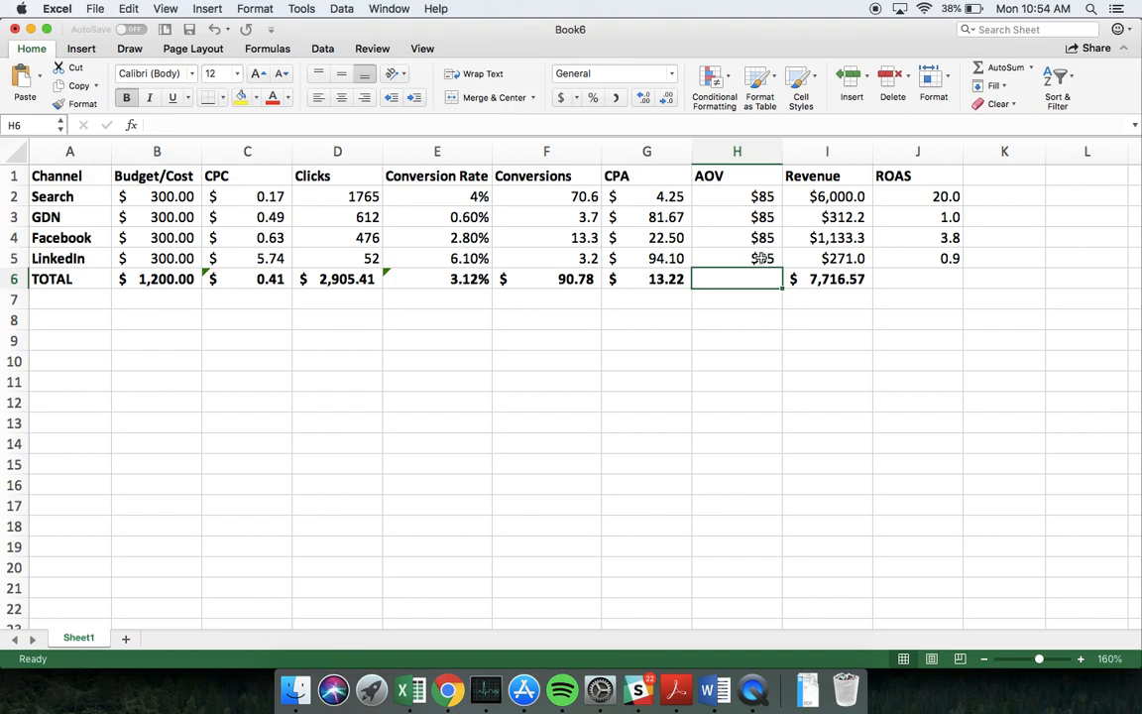
pyautogui.write('$85')
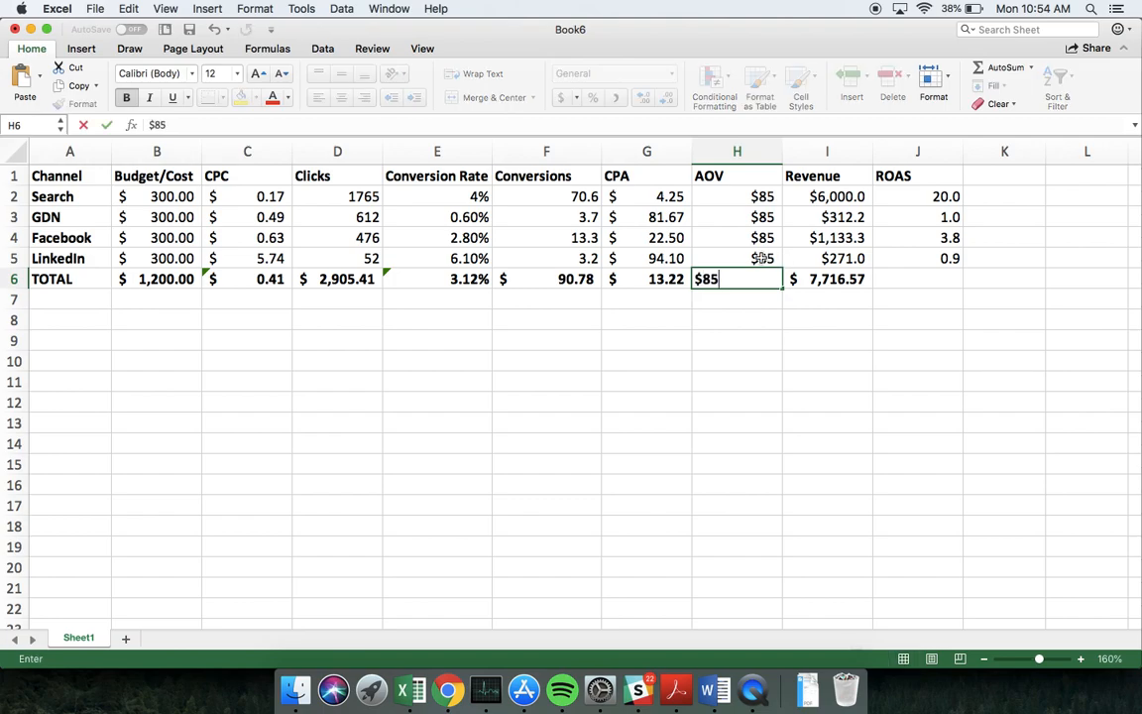
pyautogui.press('Return')
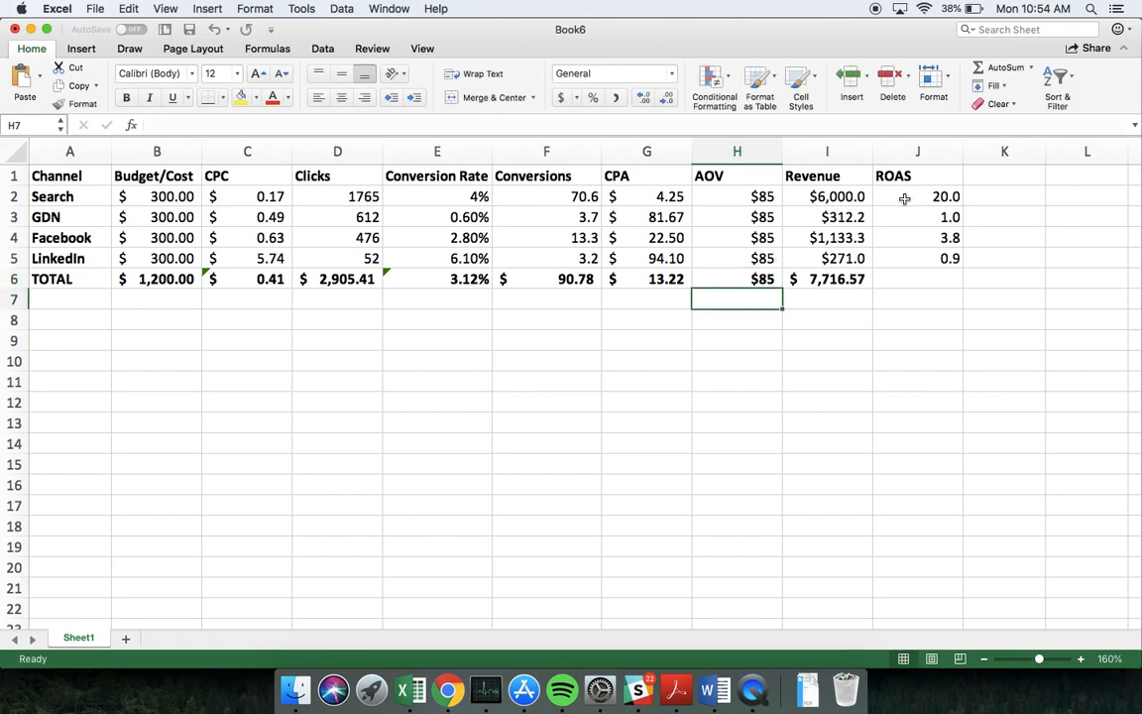
# Calculate the overall ROAS in J6 as total Revenue divided by total Budget/Cost (=I6/B6)
pyautogui.click(910, 282)
pyautogui.write('/')
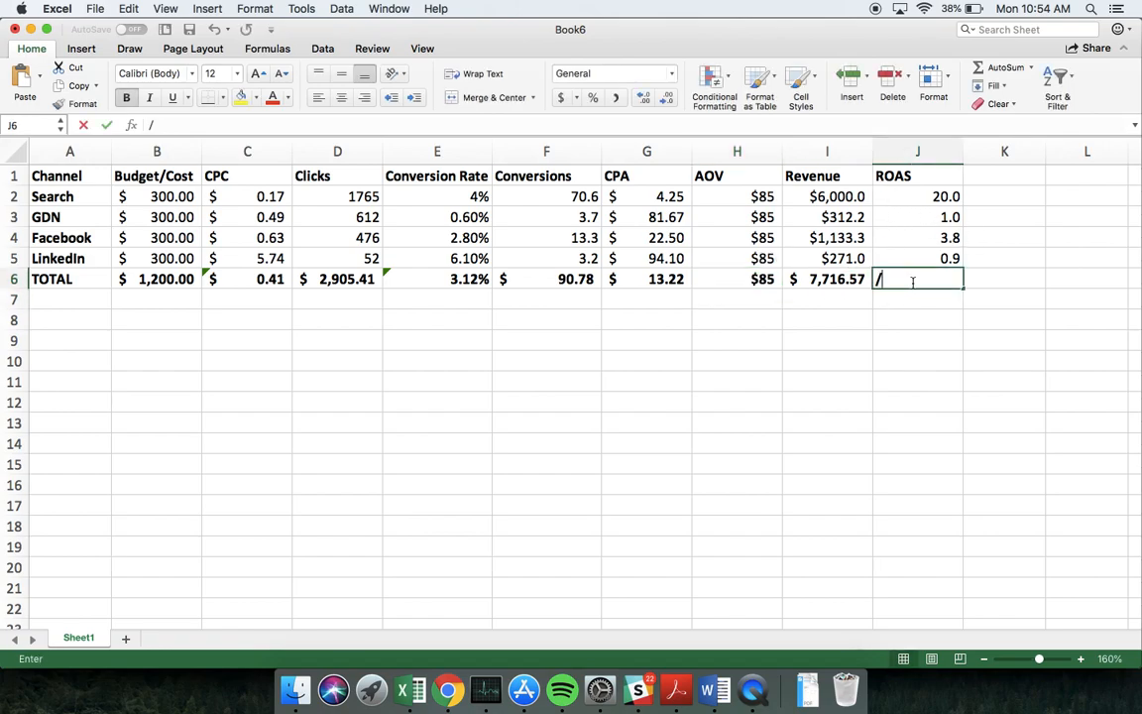
pyautogui.press('BackSpace')
pyautogui.write('=')
pyautogui.click(839, 280)
pyautogui.write('/')
pyautogui.click(145, 280)
pyautogui.press('Return')
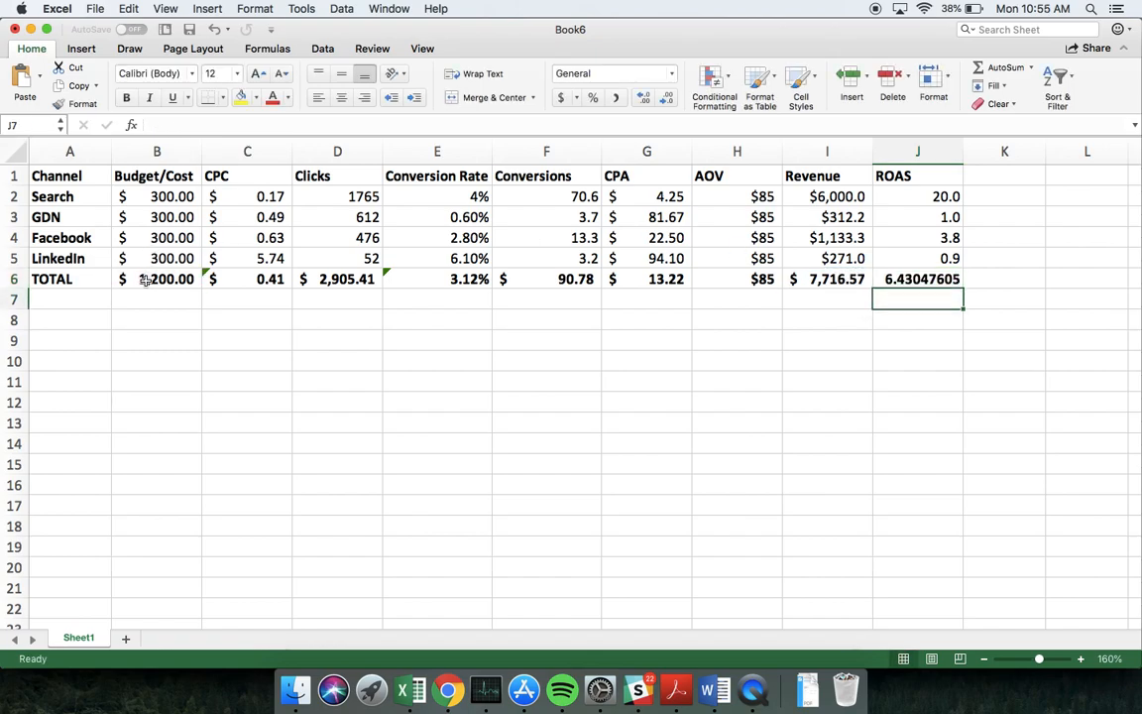
# Format the total ROAS in J6 to one decimal place
pyautogui.press('Up')
pyautogui.tripleClick(668, 98)
pyautogui.doubleClick(668, 99)
pyautogui.click(668, 98)
pyautogui.click(668, 98)
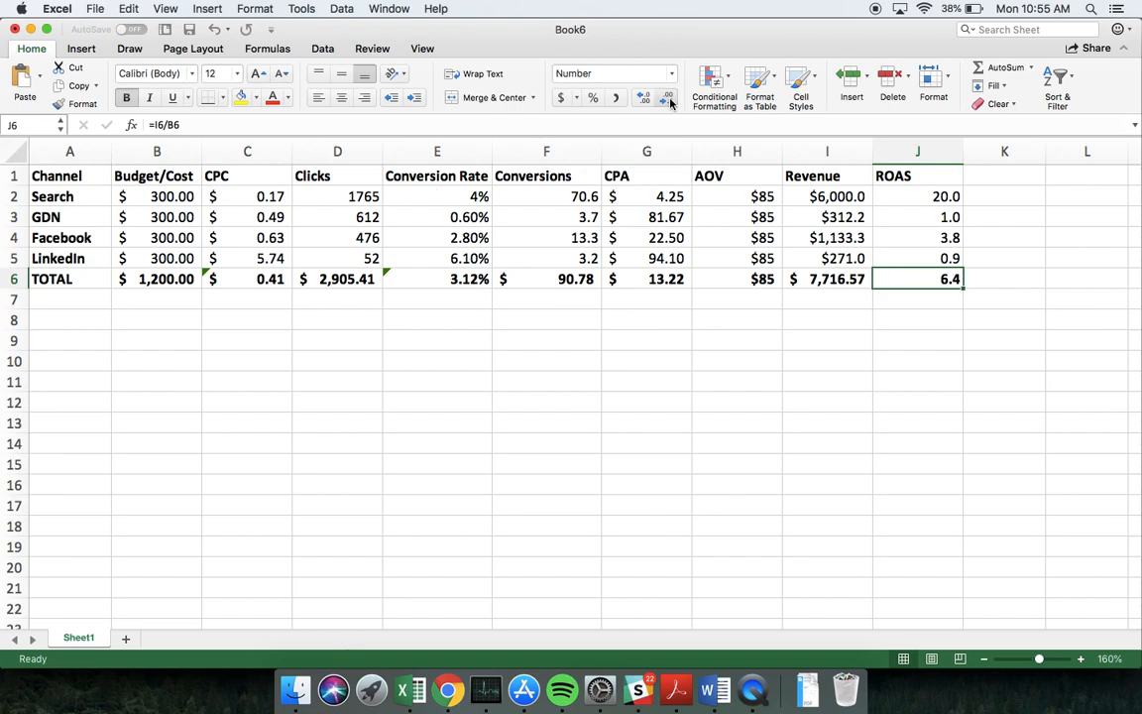
pyautogui.click(912, 382)
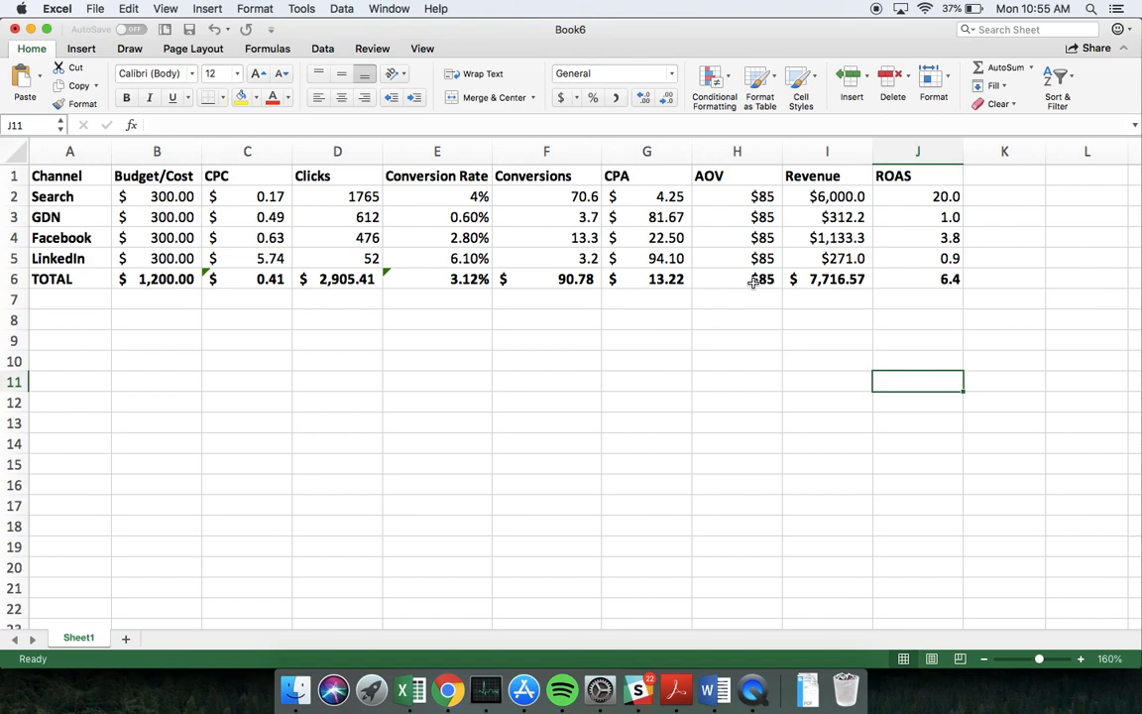
# Reallocate the channel budgets by setting LinkedIn in B5 to 100 and Search in B2 to 500
pyautogui.click(171, 260)
pyautogui.write('100')
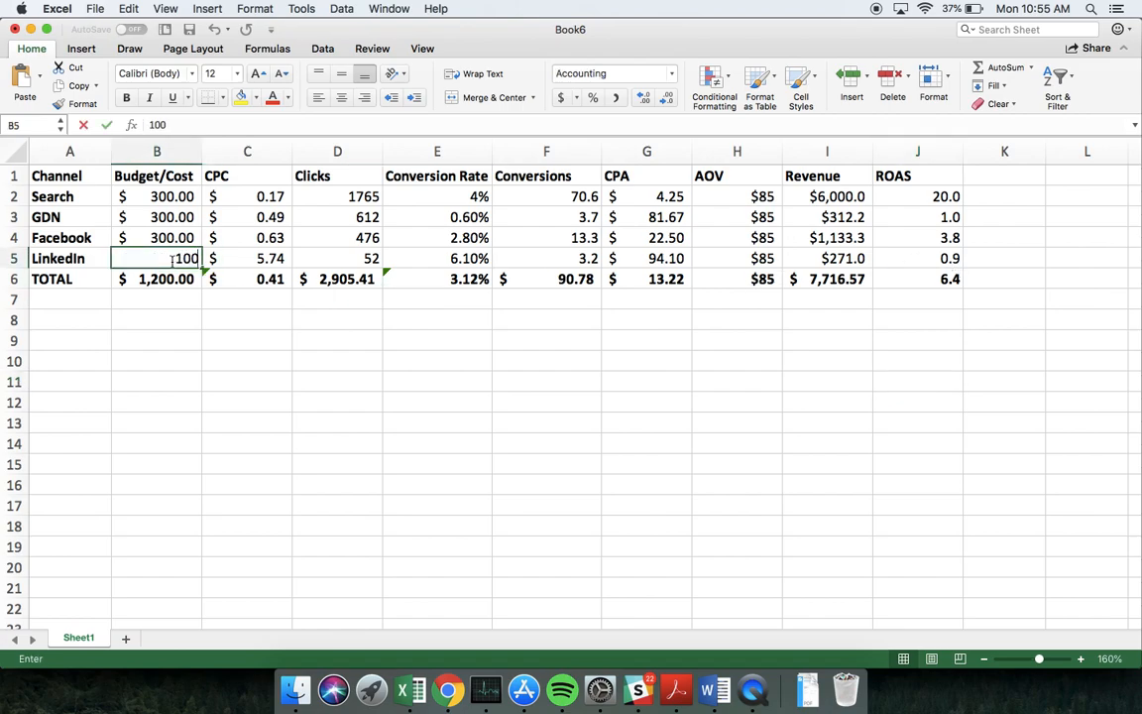
pyautogui.press('Return')
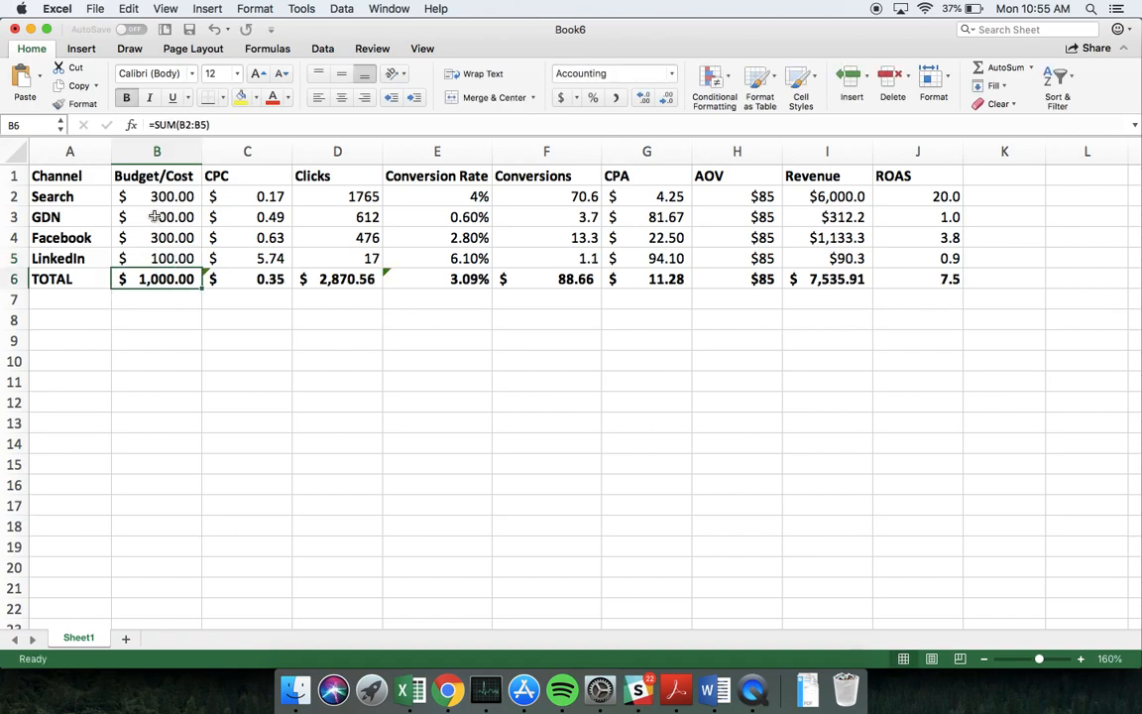
pyautogui.click(161, 198)
pyautogui.write('500')
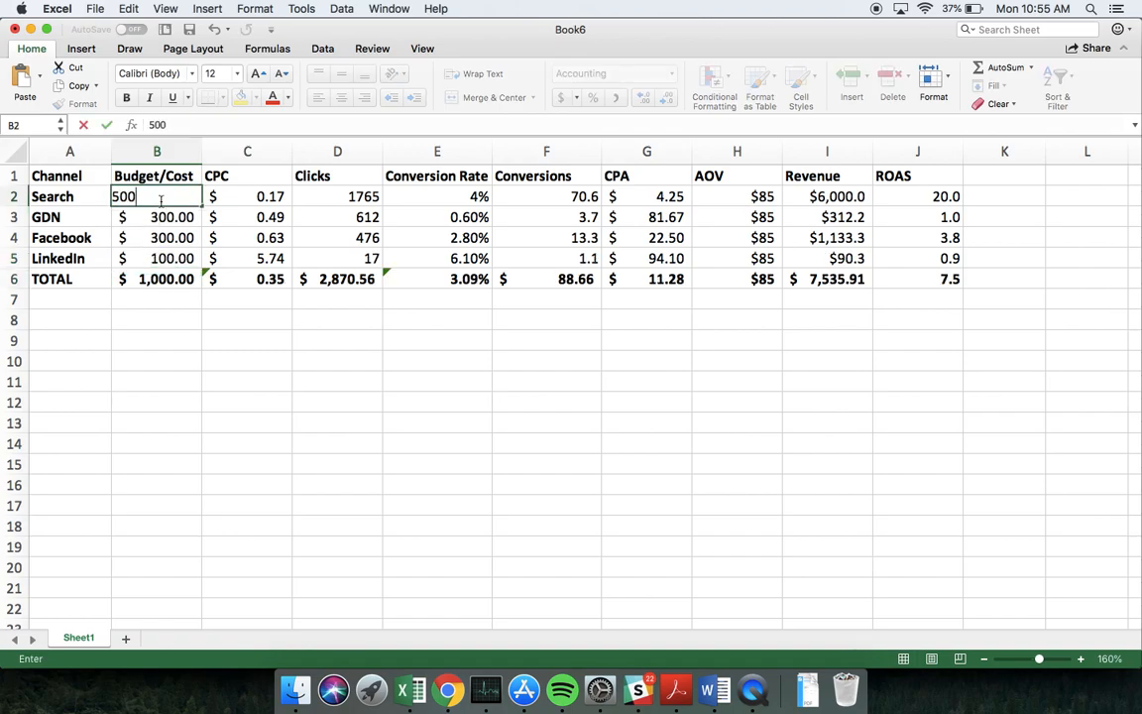
pyautogui.press('Return')
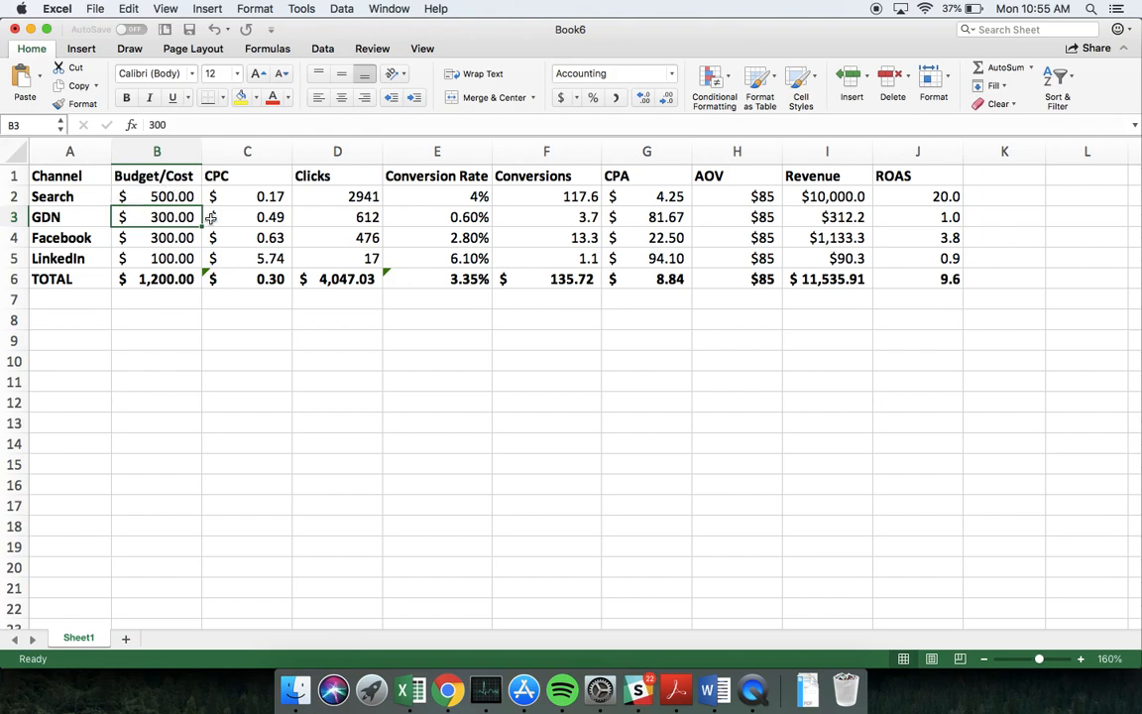
# Switch to the Google Ads keyword plan in Chrome and move the forecast point to a CA$500 cost at CA$0.34 max. CPC
pyautogui.click(448, 690)
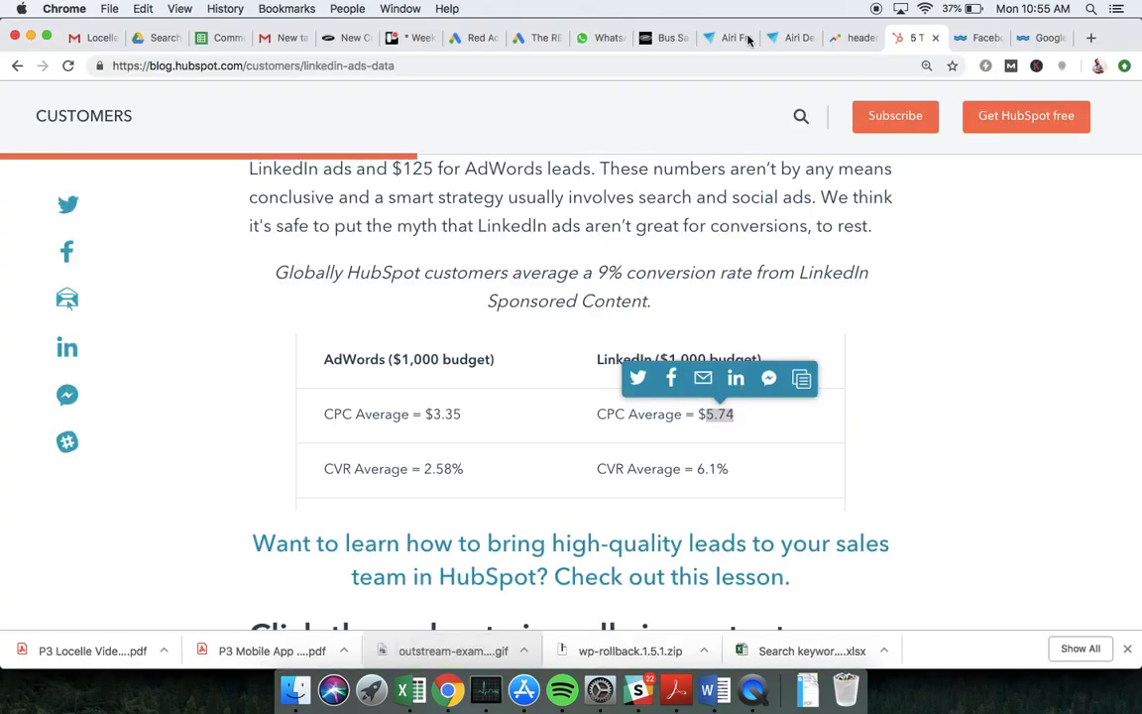
pyautogui.click(474, 39)
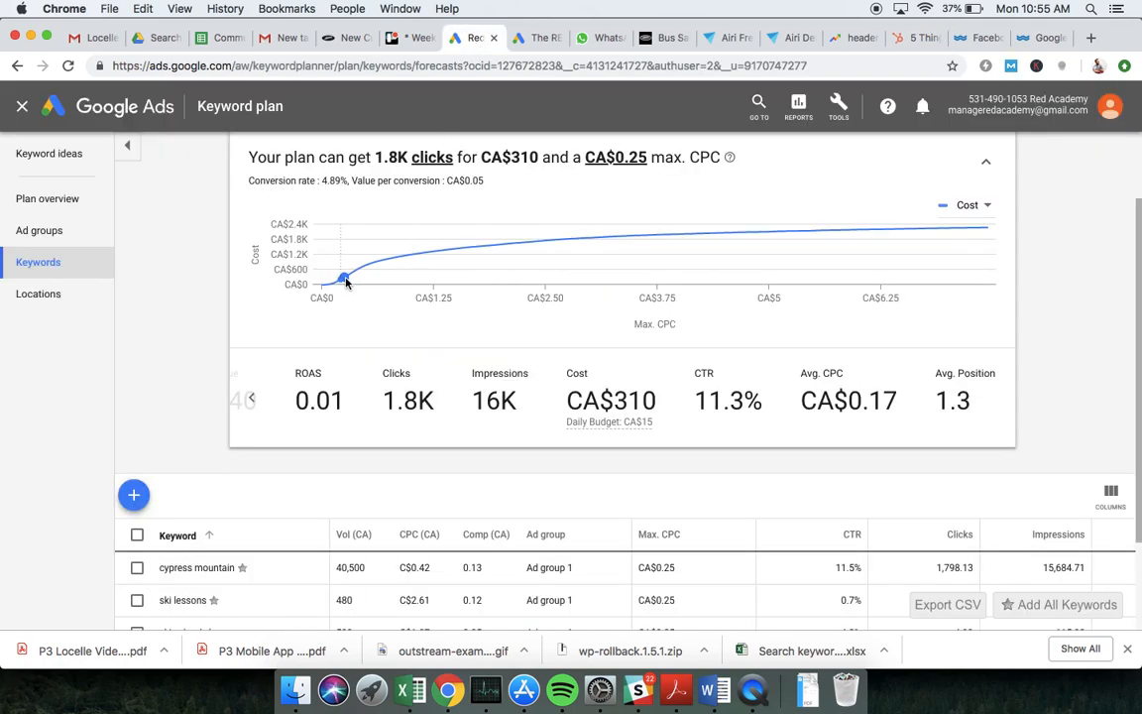
pyautogui.moveTo(346, 281)
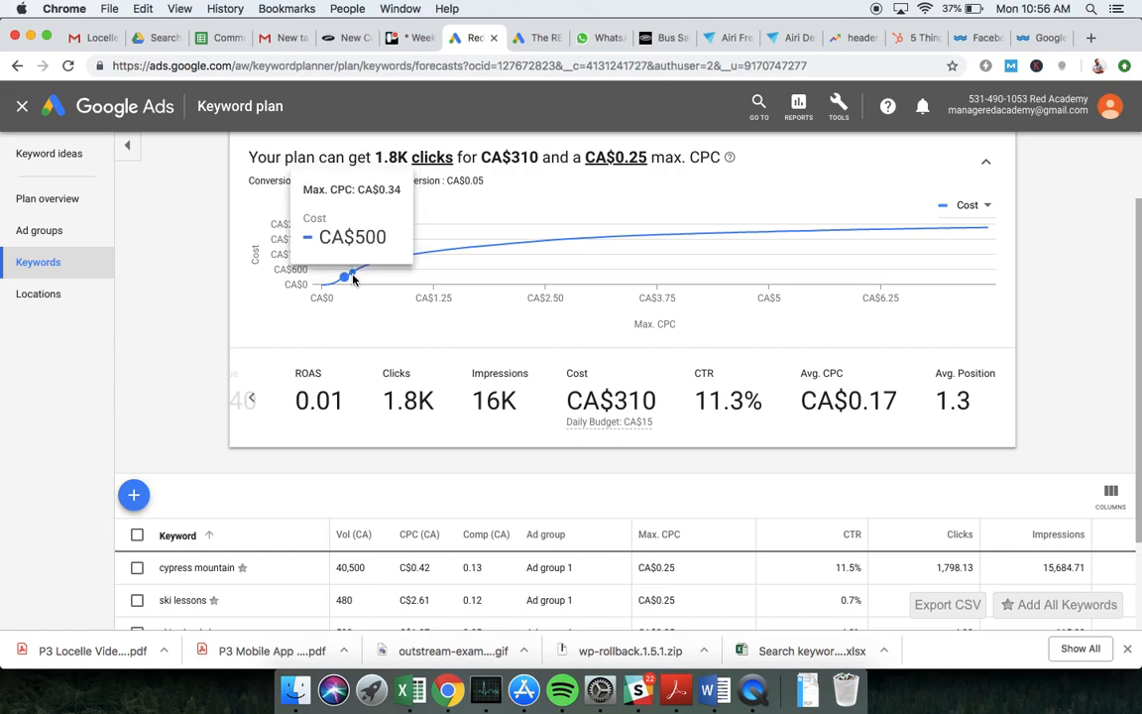
pyautogui.click(353, 280)
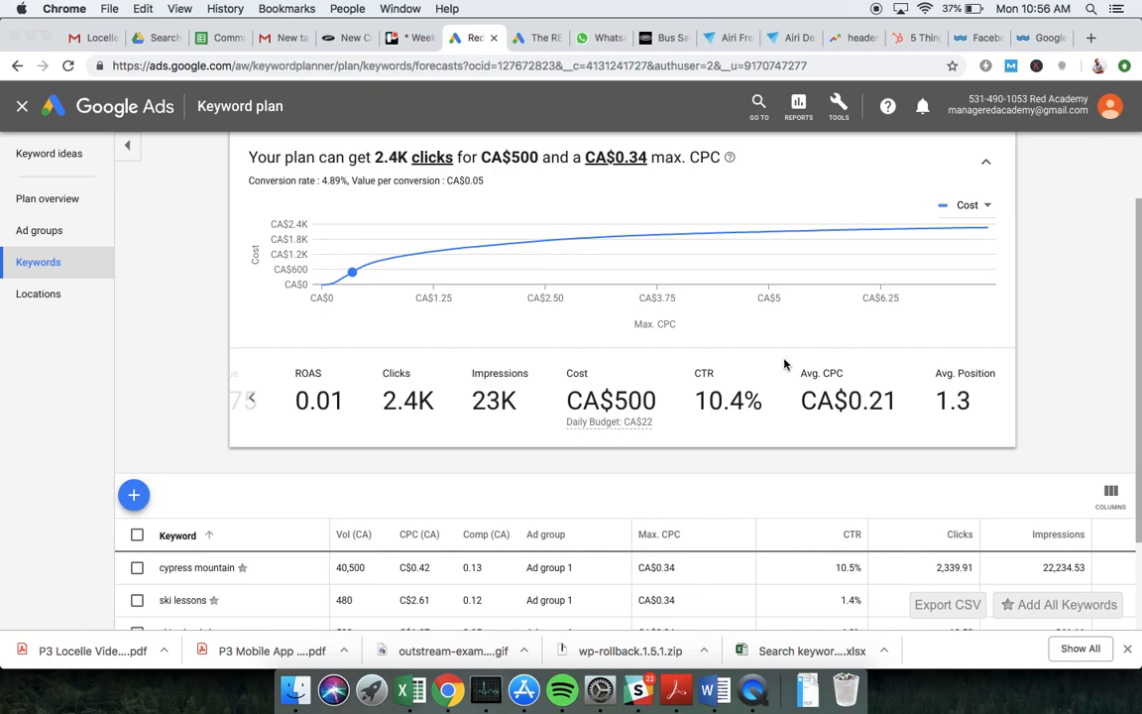
# Return to the Excel forecast and set the Search CPC in C2 to 0.21
pyautogui.press('super+Tab')
pyautogui.click(263, 197)
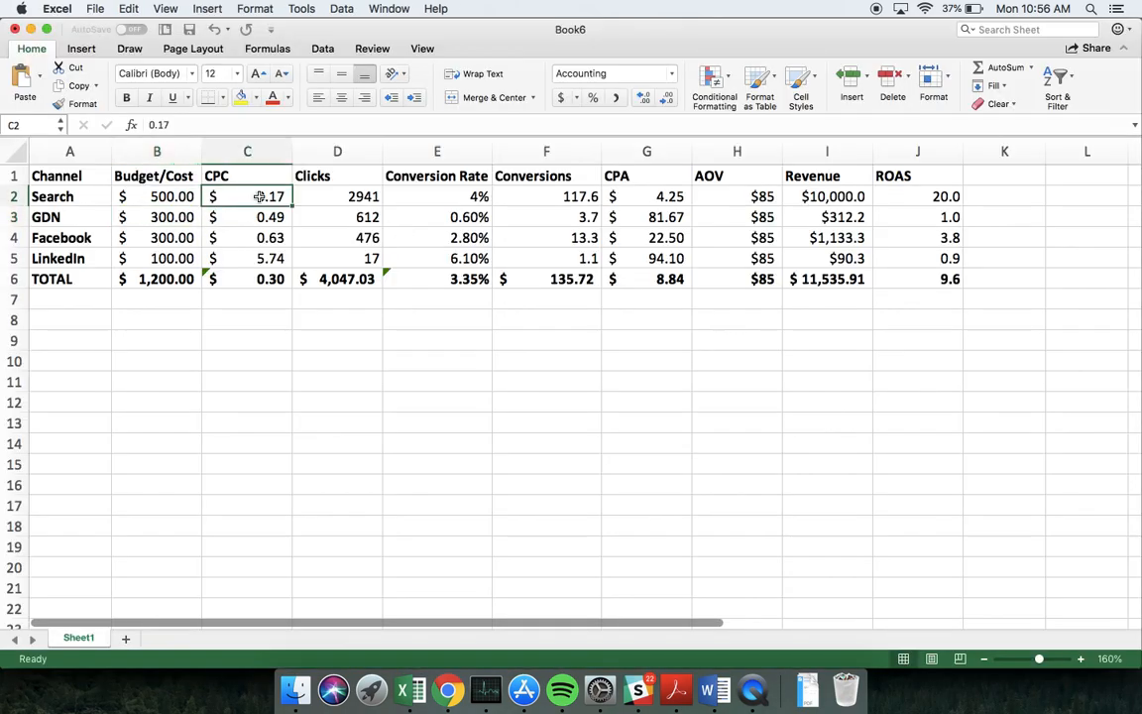
pyautogui.write('.21')
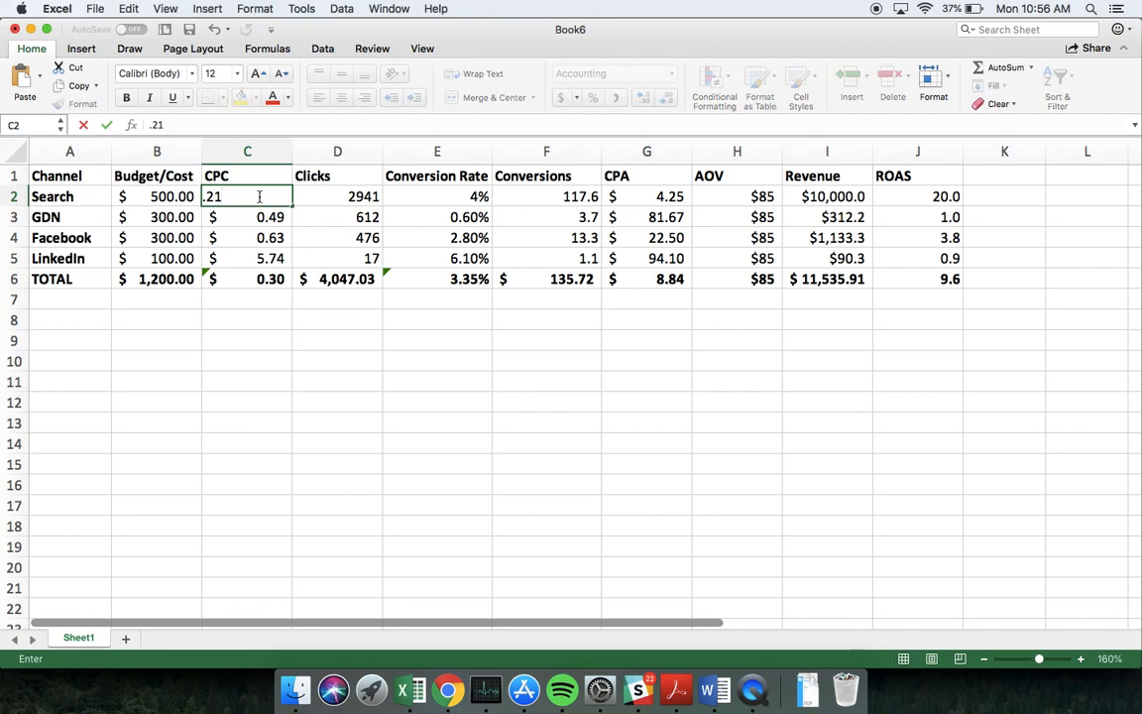
pyautogui.press('Return')
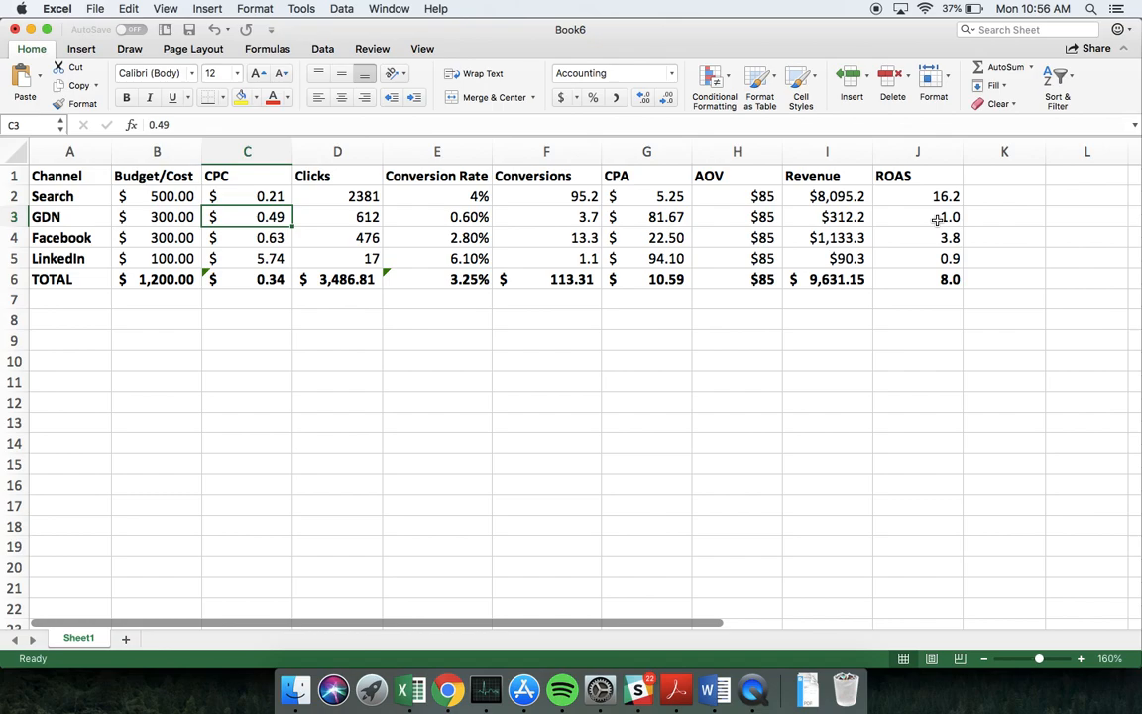
# Reallocate the channel budgets by setting GDN in B3 to 120 and Facebook in B4 to 450
pyautogui.click(172, 217)
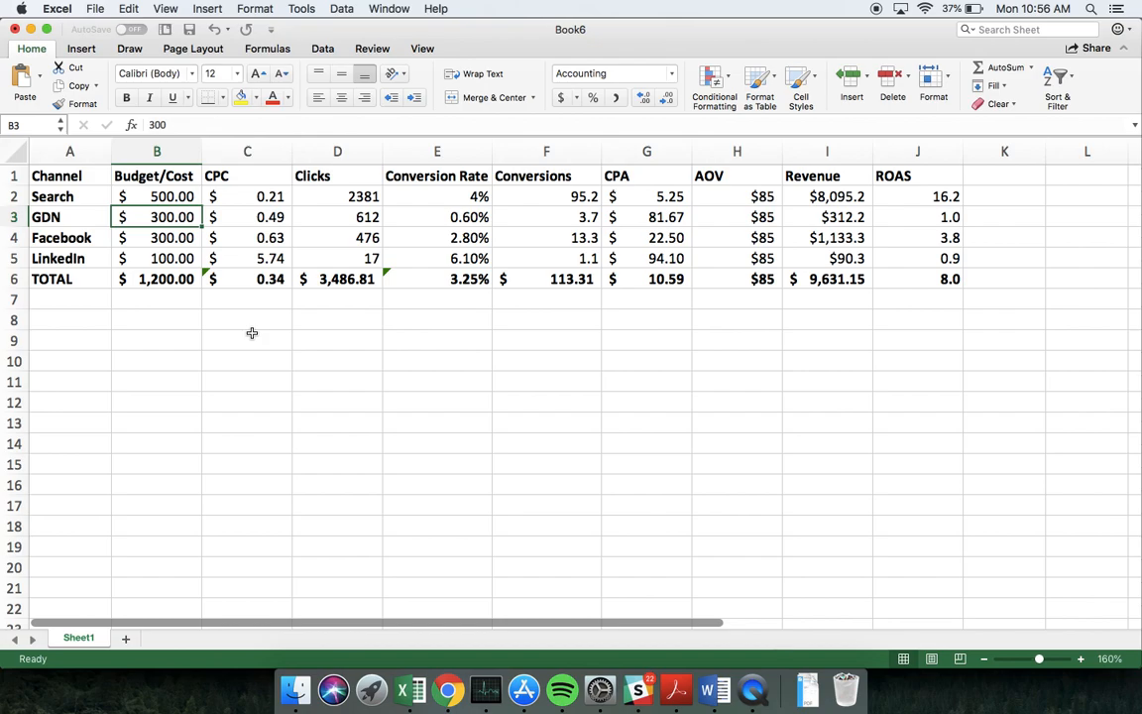
pyautogui.write('120')
pyautogui.press('Return')
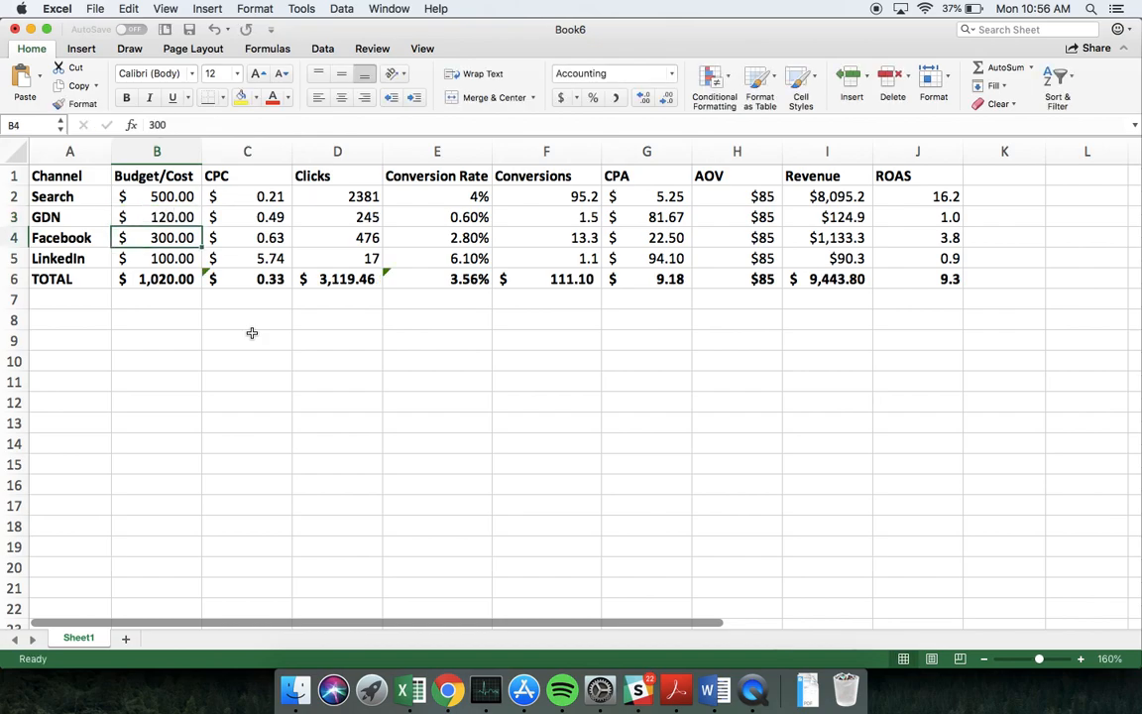
pyautogui.write('450')
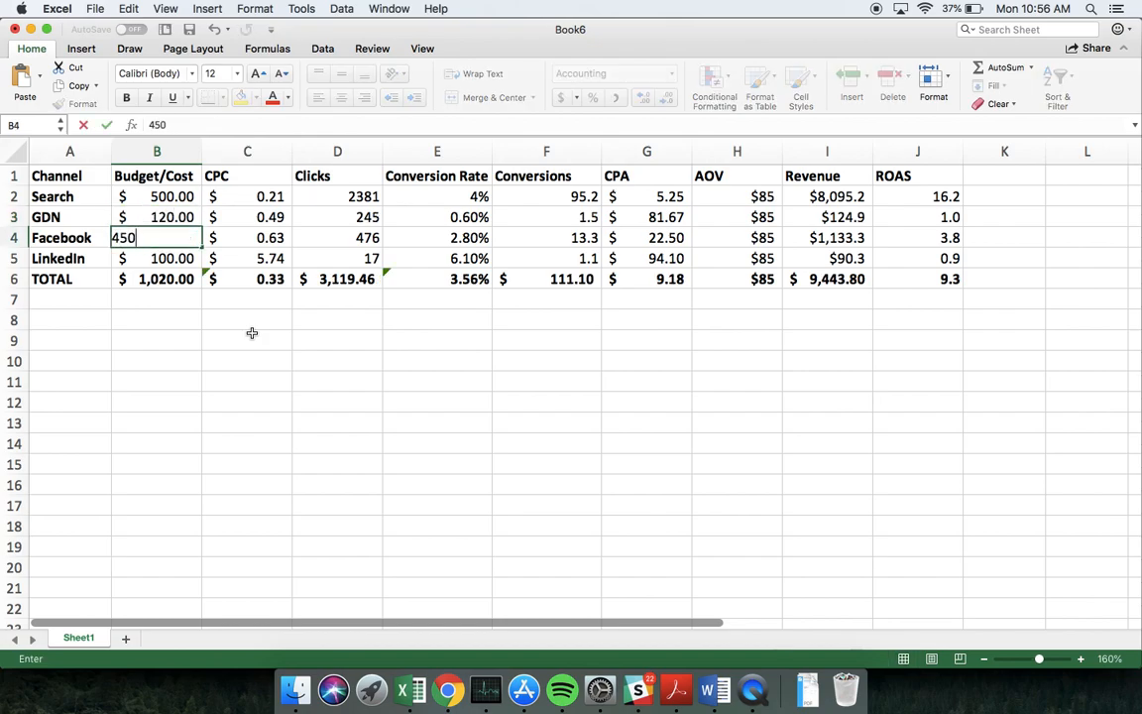
pyautogui.press('Return')
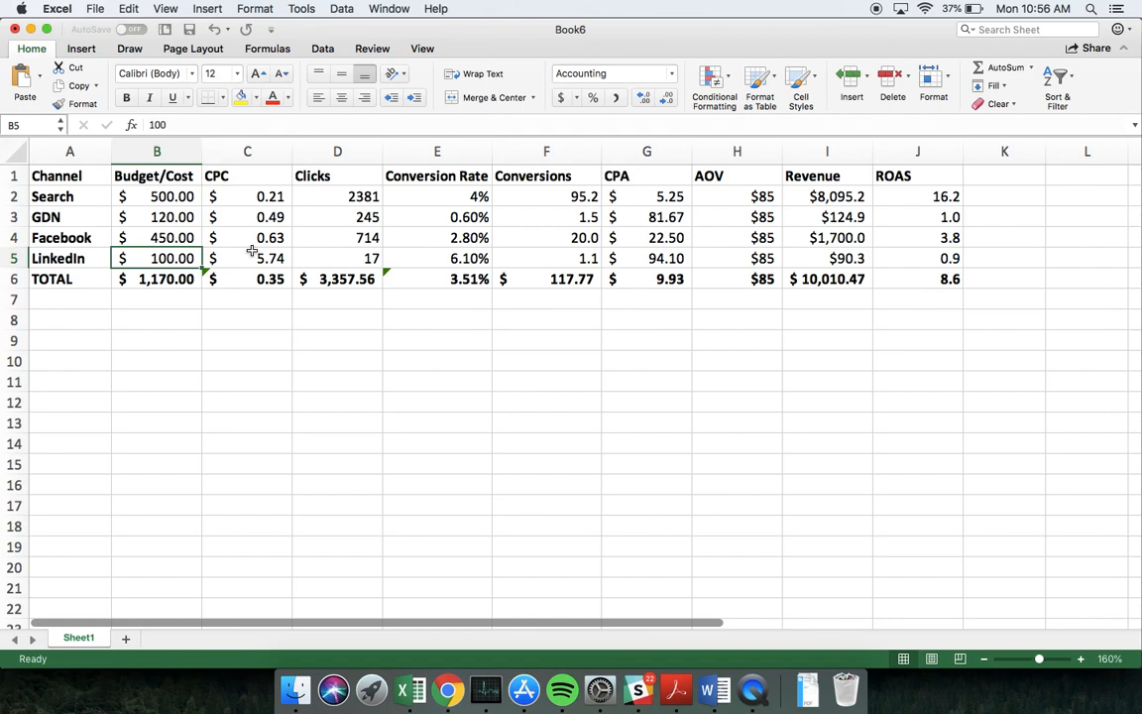
# Set the GDN budget in B3 to 150
pyautogui.click(159, 216)
pyautogui.write('150')
pyautogui.press('Return')
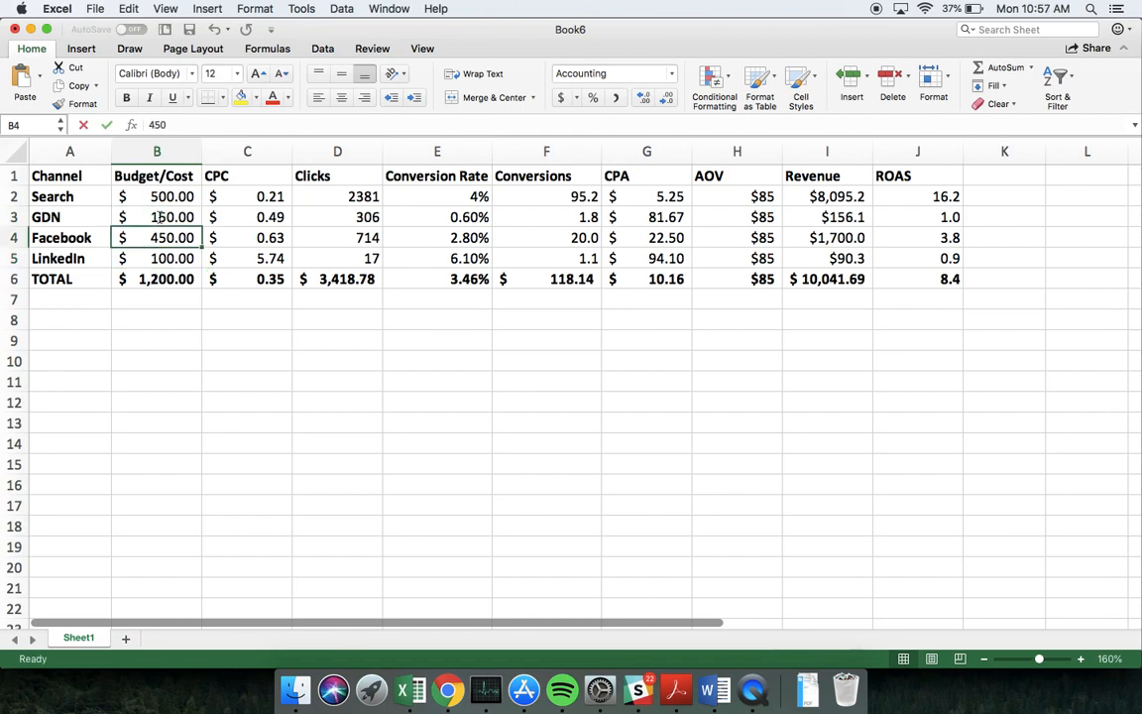